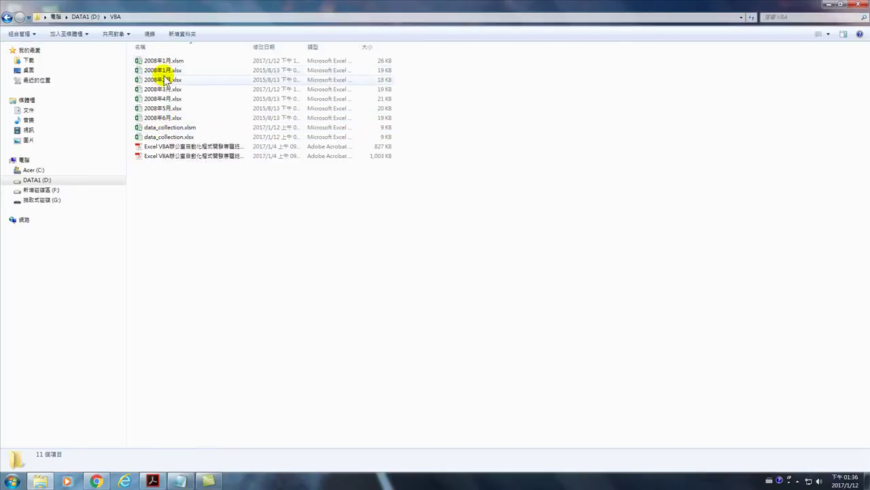
Step: Select data_collection.xlsm in the VBA folder so it opens in Excel
{"action": "left_click", "coordinate": [166, 129]}
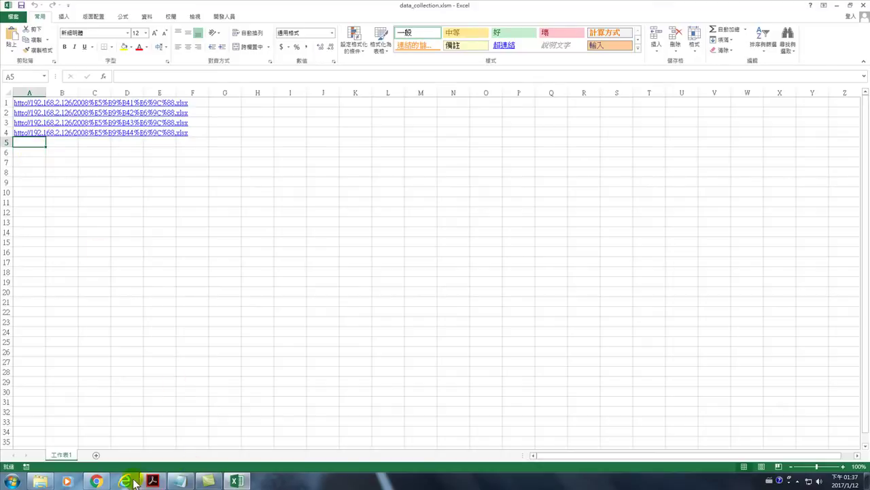
Step: In the HFS listing in Chrome, copy the 2008年1月.xlsx link address
{"action": "left_click", "coordinate": [96, 481]}
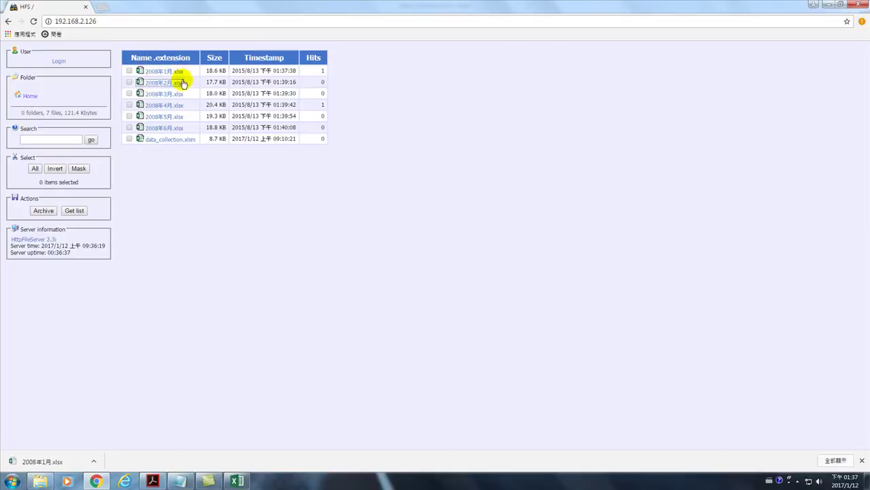
{"action": "left_click", "coordinate": [158, 72]}
{"action": "right_click", "coordinate": [158, 73]}
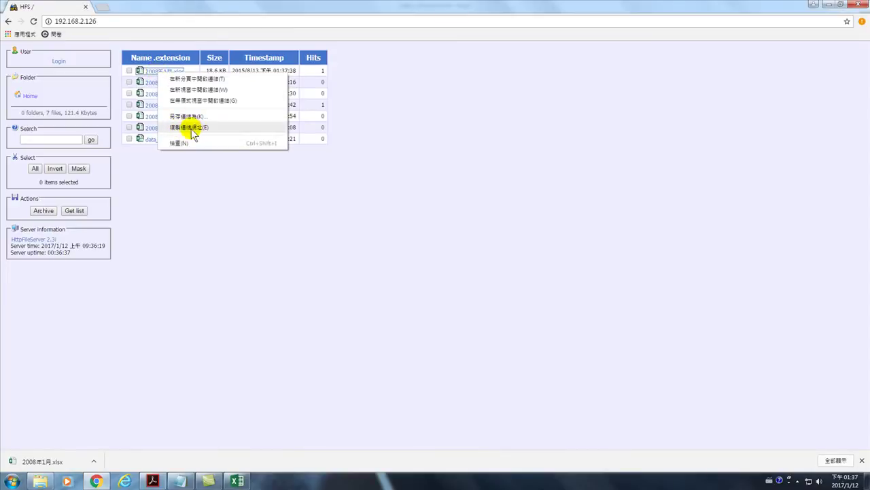
{"action": "left_click", "coordinate": [236, 480]}
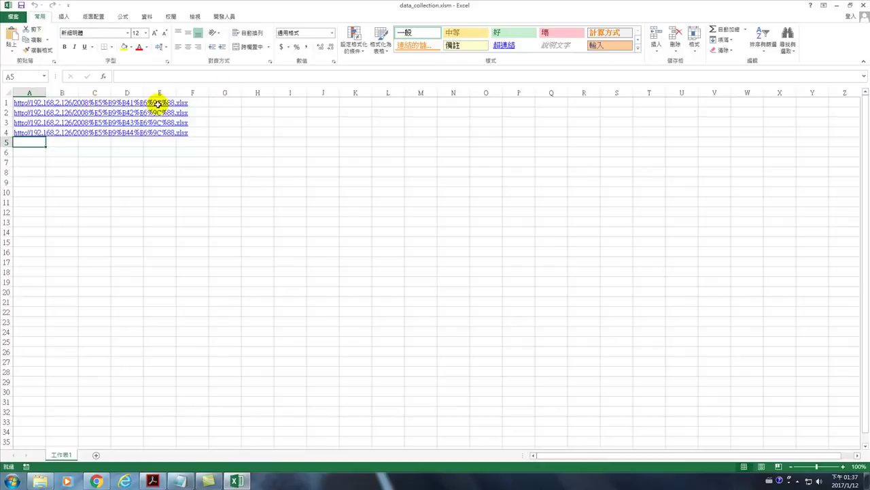
{"action": "left_click", "coordinate": [237, 480]}
Step: Copy the 2008年5月.xlsx link address instead and go back to the Excel workbook
{"action": "right_click", "coordinate": [162, 120]}
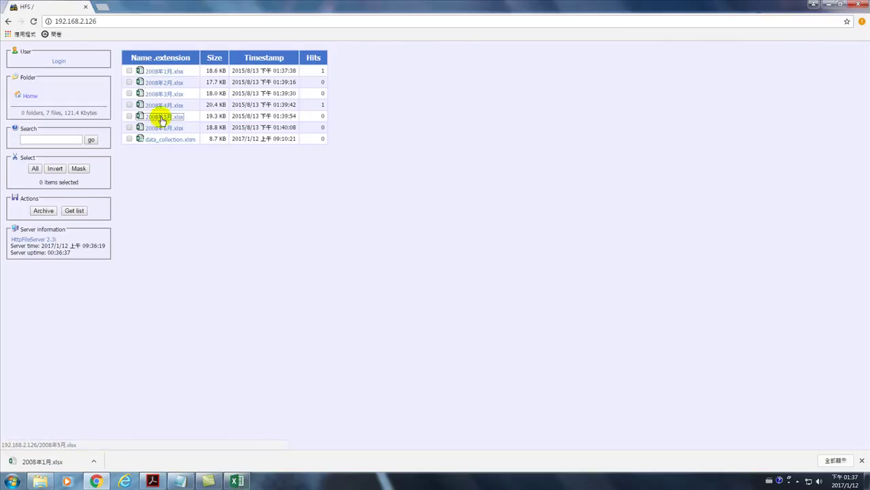
{"action": "right_click", "coordinate": [161, 119]}
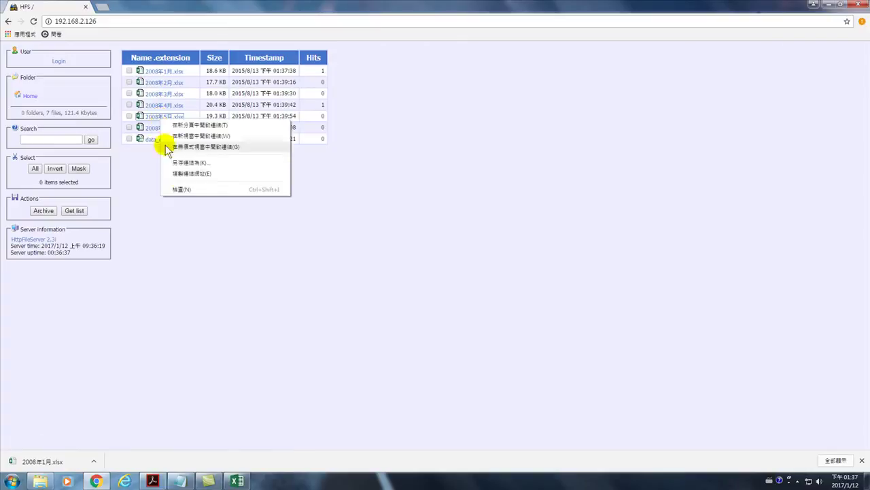
{"action": "left_click", "coordinate": [183, 174]}
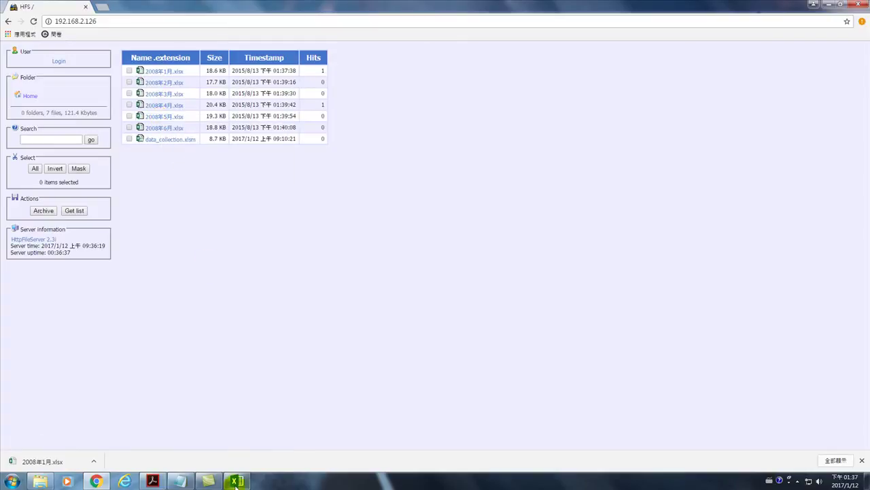
{"action": "left_click", "coordinate": [237, 480]}
Step: Paste the 2008年5月.xlsx URL into cell A5 and hyperlink A5 to that same address
{"action": "right_click", "coordinate": [21, 143]}
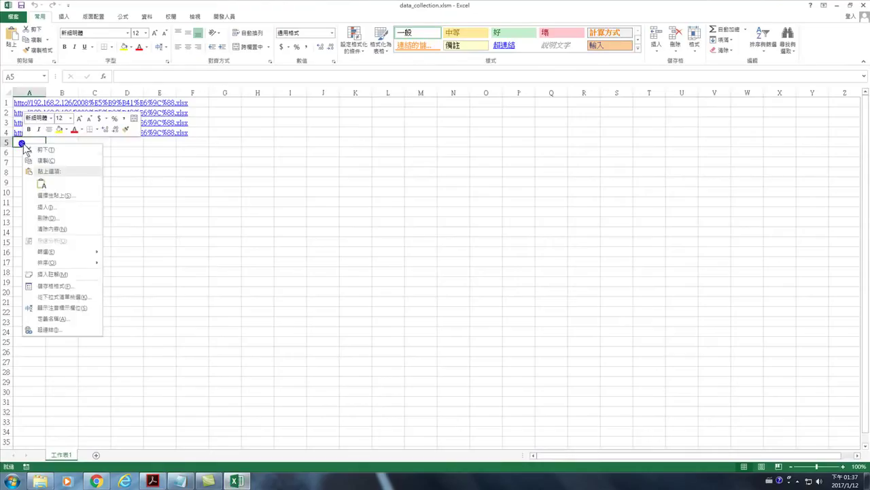
{"action": "mouse_move", "coordinate": [91, 251]}
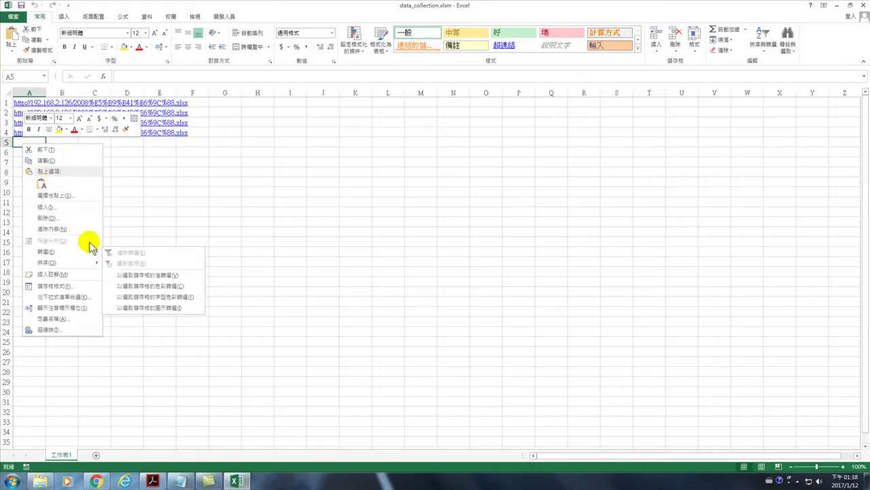
{"action": "left_click", "coordinate": [40, 184]}
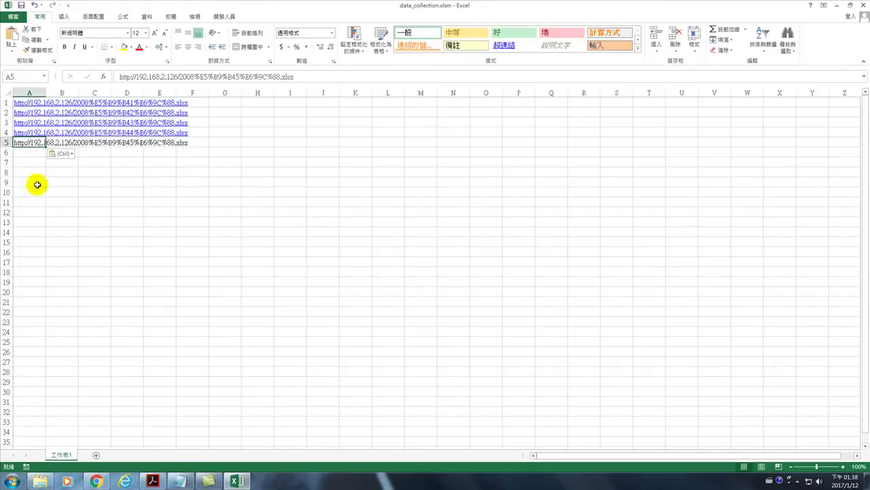
{"action": "right_click", "coordinate": [22, 142]}
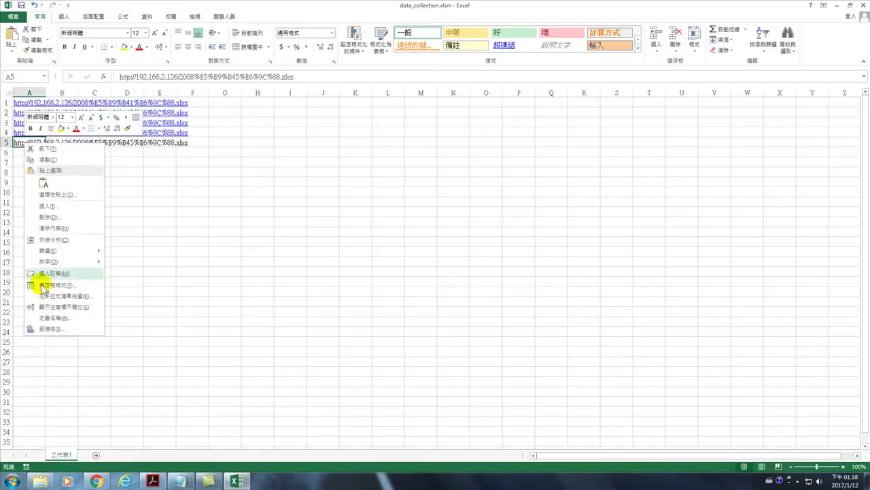
{"action": "left_click", "coordinate": [47, 328]}
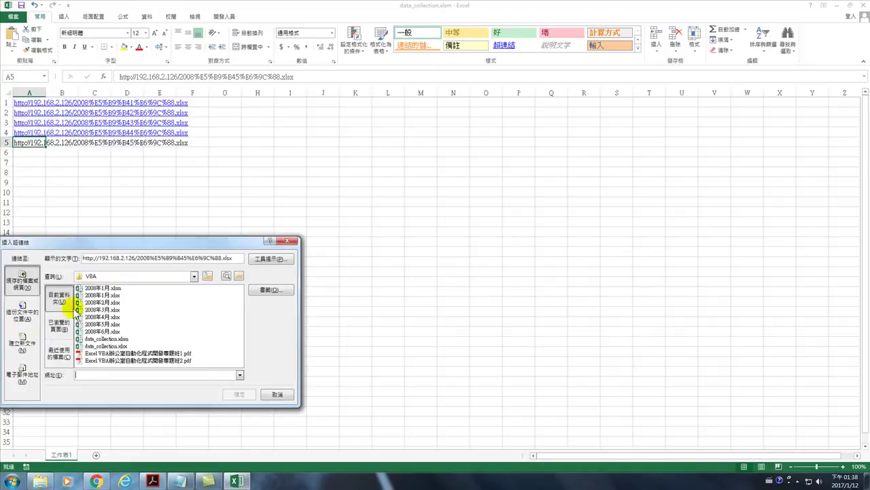
{"action": "type", "text": "http://192.168.2.126/2008%E5%B9%B45%E6%9C%88.xlsx"}
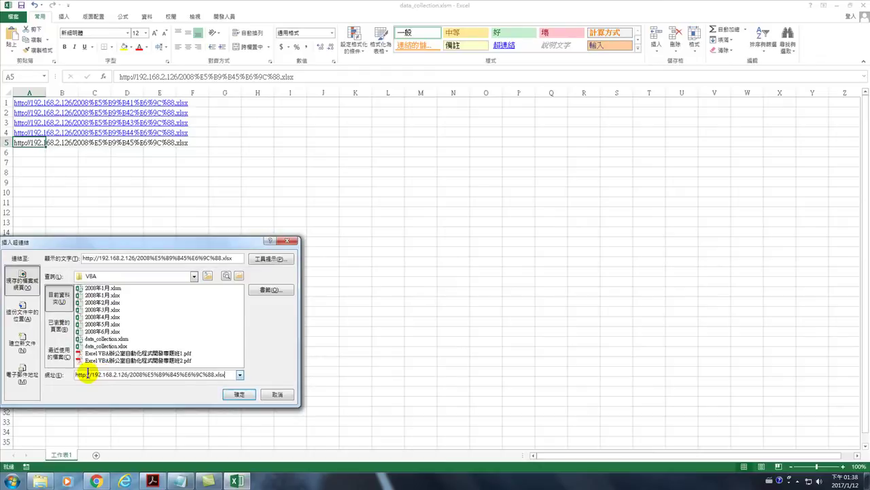
{"action": "left_click", "coordinate": [248, 395]}
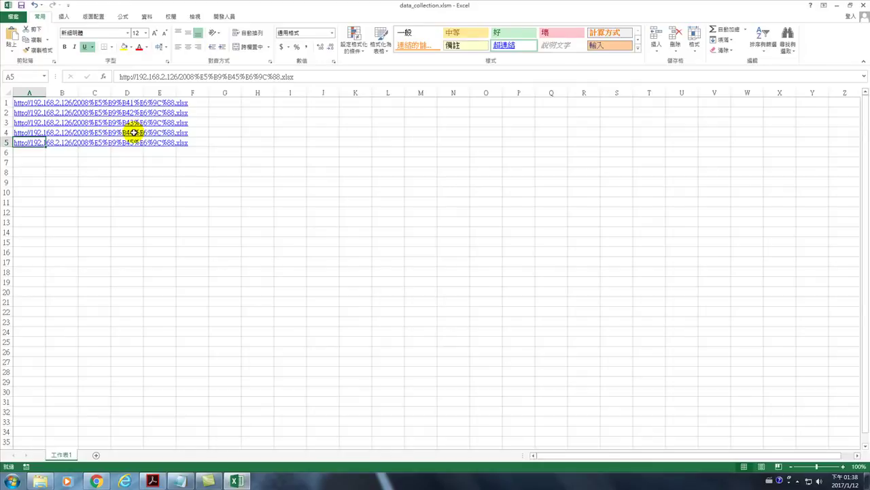
Step: Paste the copied server URL into empty cell A6
{"action": "left_click", "coordinate": [31, 153]}
{"action": "right_click", "coordinate": [31, 154]}
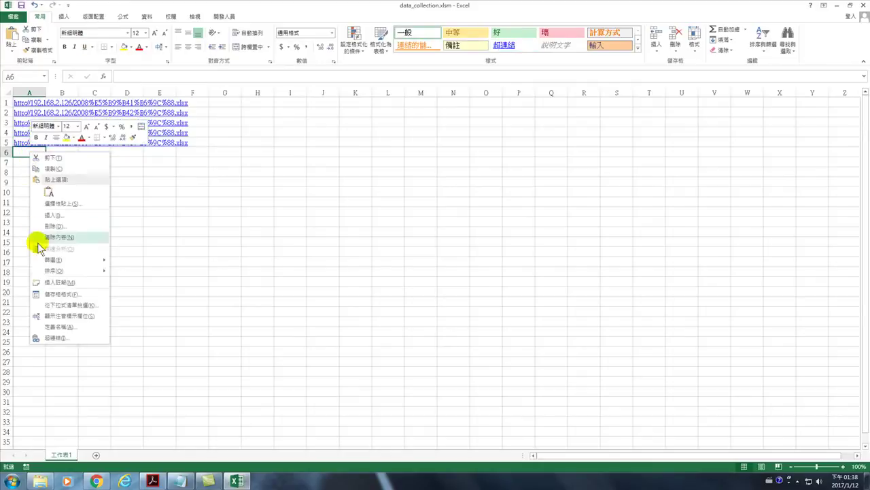
{"action": "left_click", "coordinate": [56, 204]}
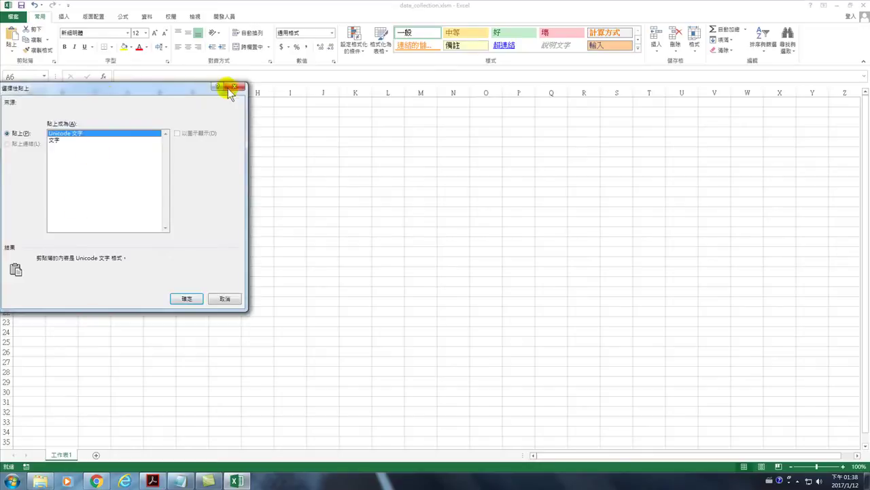
{"action": "left_click", "coordinate": [234, 87]}
{"action": "right_click", "coordinate": [28, 152]}
{"action": "left_click", "coordinate": [11, 37]}
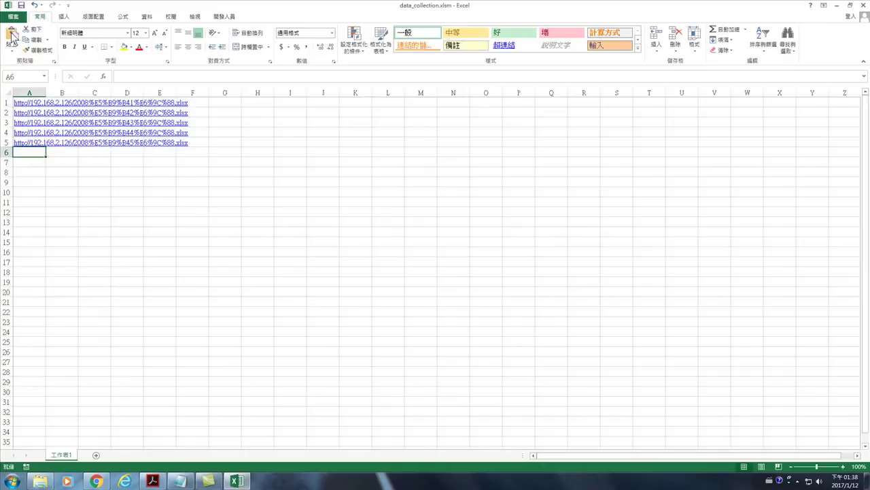
{"action": "left_click", "coordinate": [12, 37]}
Step: Hyperlink A6 to the pasted URL, changing 5 to 6 in both address and display text
{"action": "right_click", "coordinate": [34, 154]}
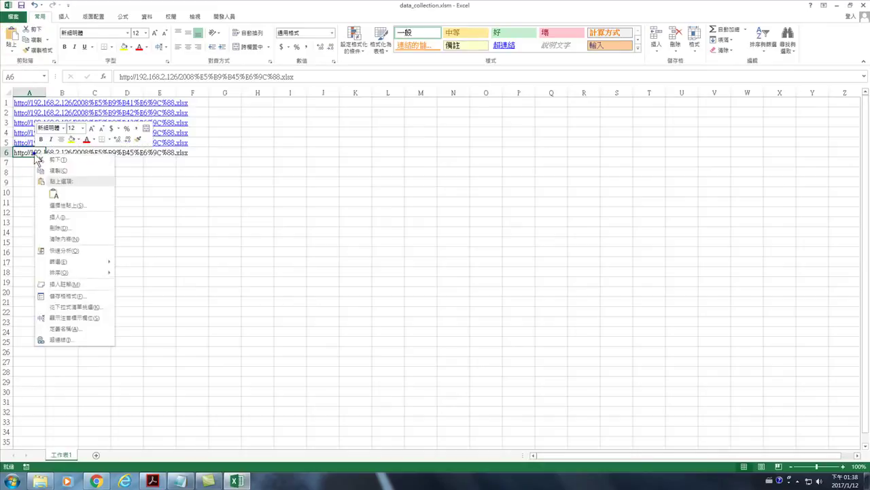
{"action": "left_click", "coordinate": [59, 339]}
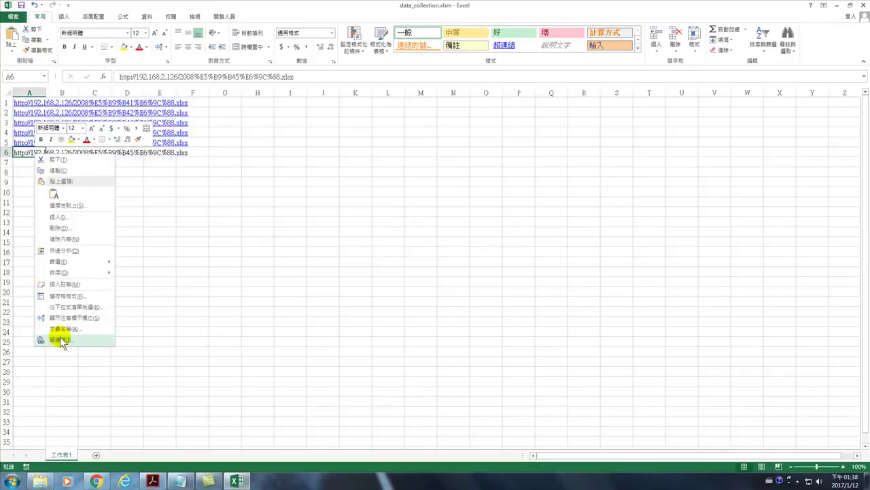
{"action": "left_click", "coordinate": [59, 340]}
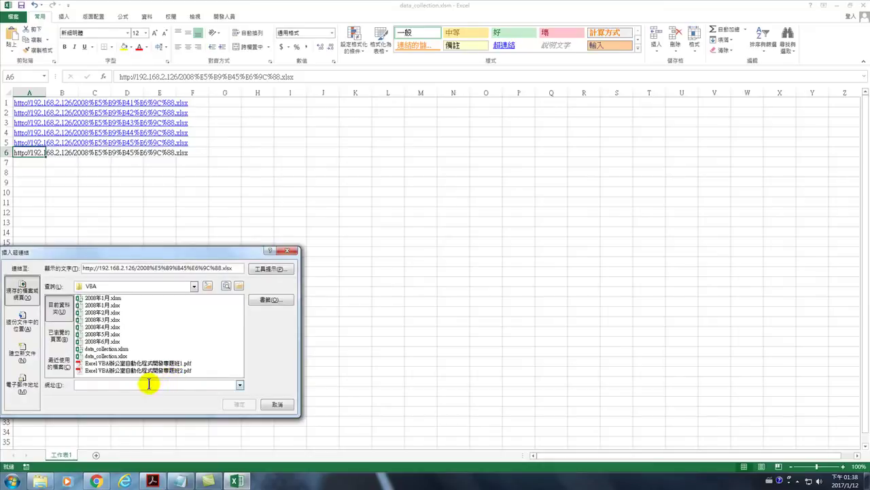
{"action": "type", "text": "http://192.168.2.126/2008%E5%B9%B45%E6%9C%88.xlsx"}
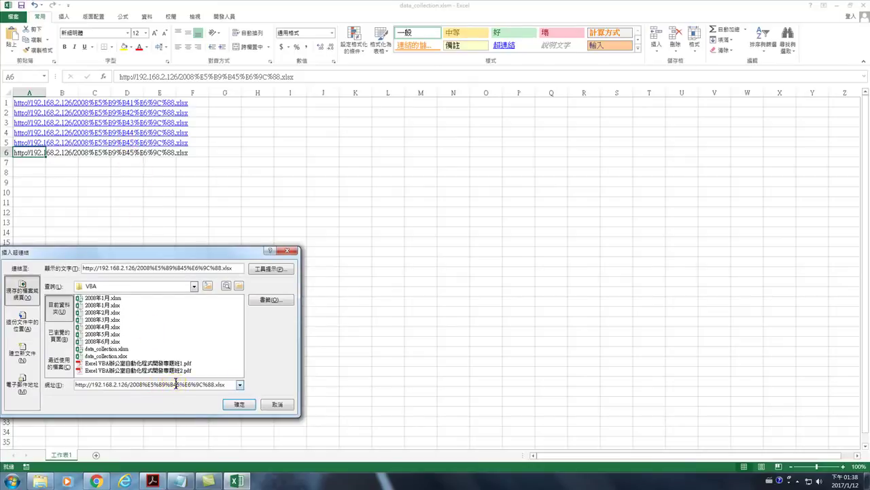
{"action": "key", "text": "BackSpace"}
{"action": "type", "text": "6"}
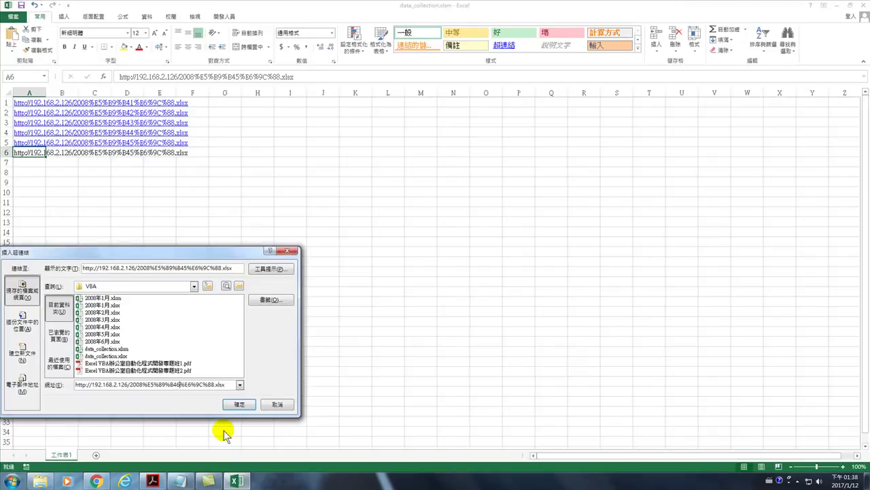
{"action": "left_click", "coordinate": [186, 268]}
{"action": "key", "text": "BackSpace"}
{"action": "type", "text": "6"}
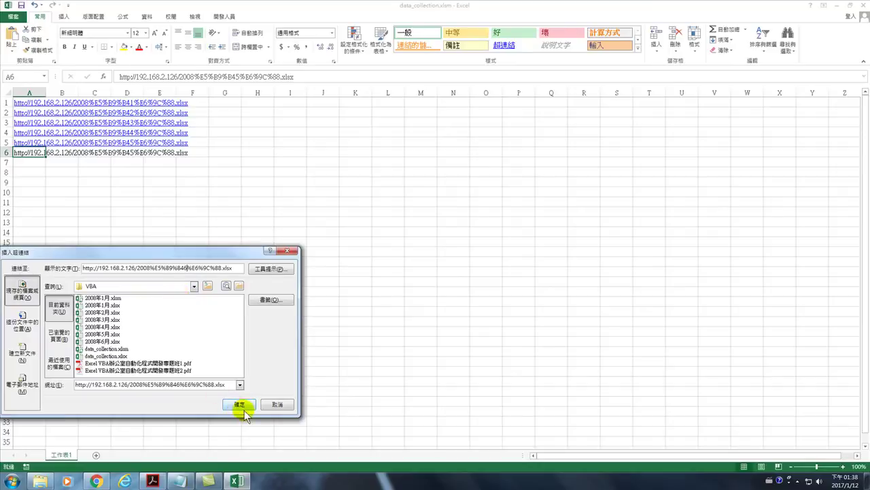
{"action": "left_click", "coordinate": [242, 406]}
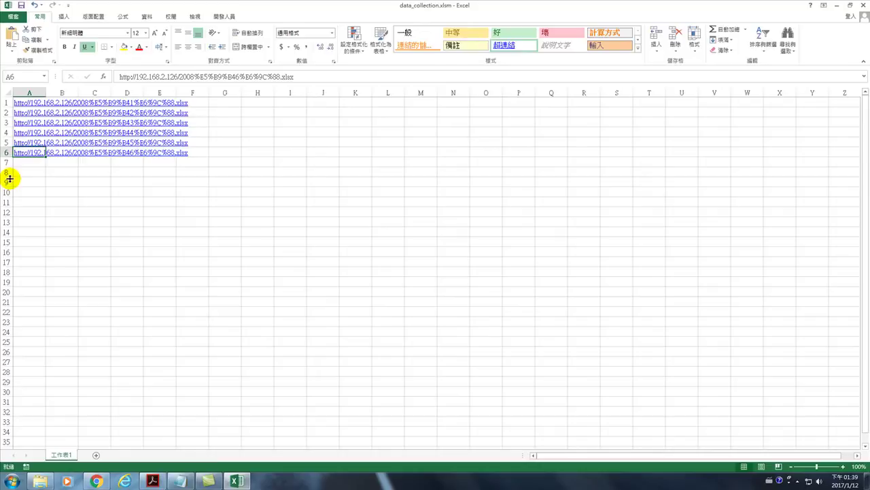
Step: Open the linked workbooks from cells A1 and A4, closing the January one in between
{"action": "left_click", "coordinate": [33, 106]}
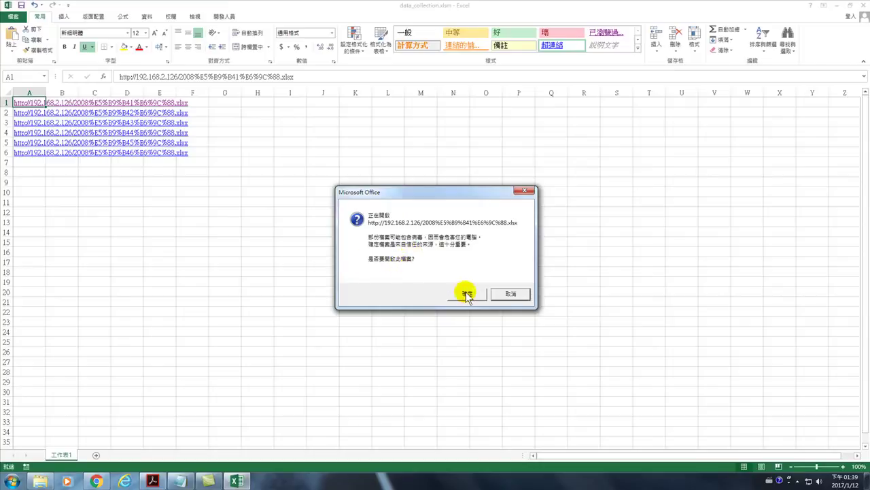
{"action": "left_click", "coordinate": [467, 293]}
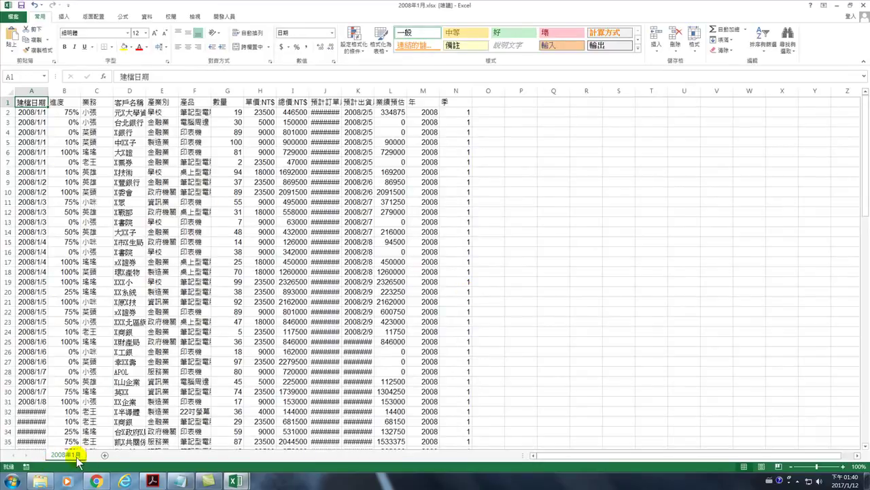
{"action": "left_click", "coordinate": [863, 4]}
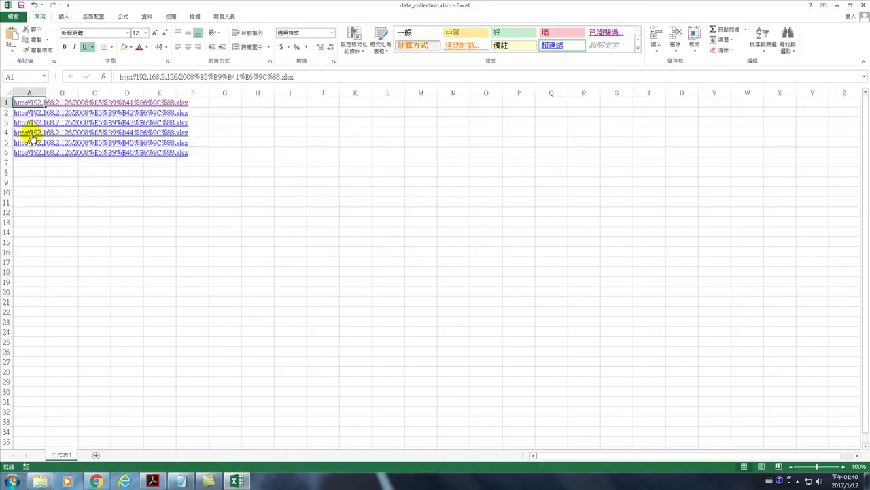
{"action": "left_click", "coordinate": [32, 134]}
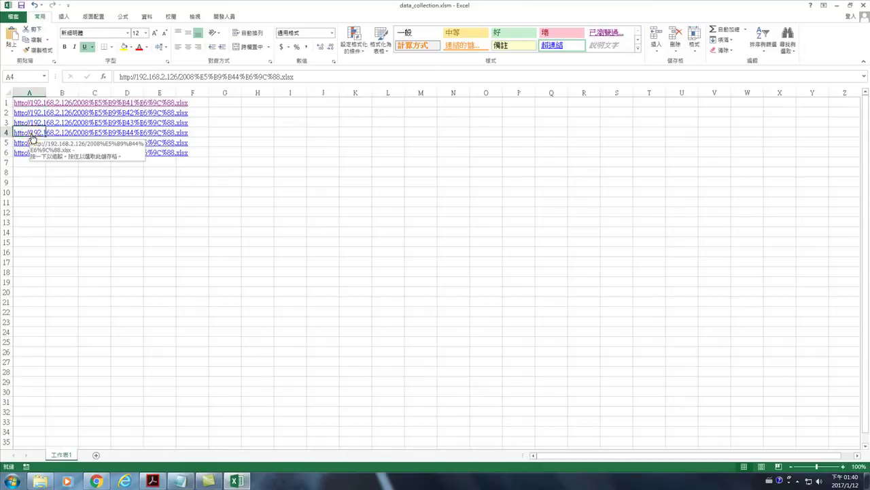
{"action": "left_click", "coordinate": [469, 294]}
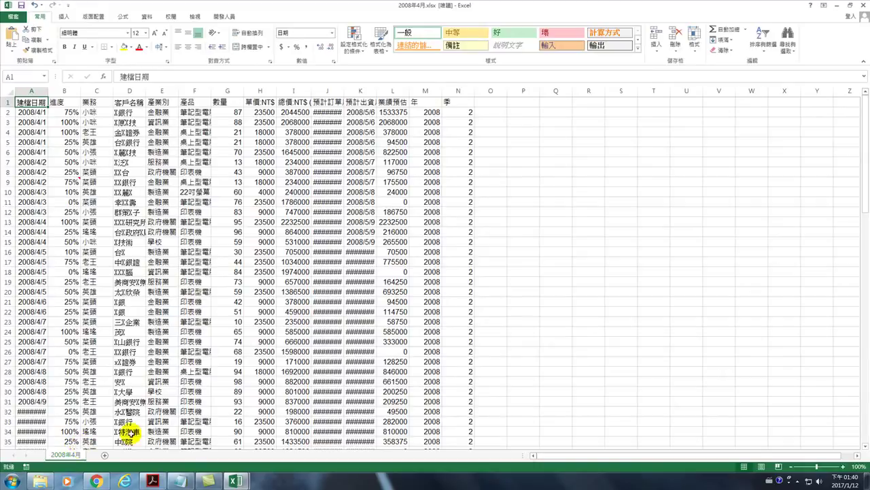
Step: Return to data_collection.xlsm and open 2008年6月.xlsx from the A6 hyperlink
{"action": "mouse_move", "coordinate": [241, 481]}
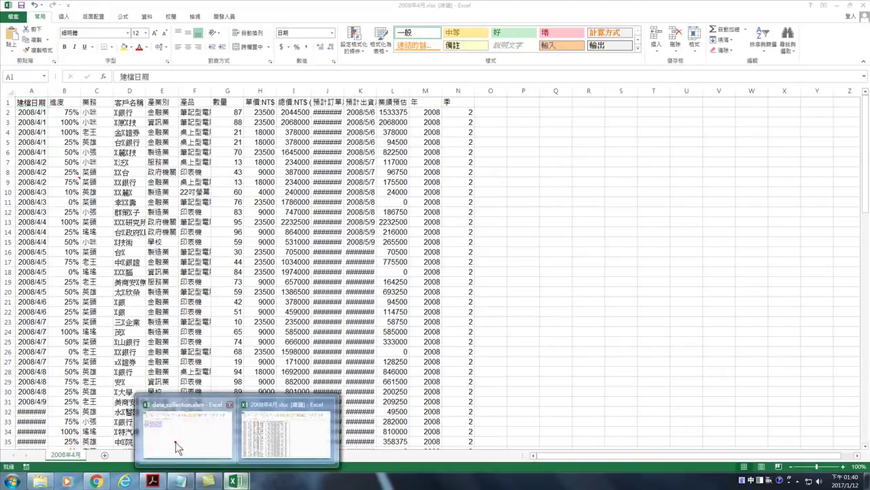
{"action": "left_click", "coordinate": [175, 443]}
{"action": "left_click", "coordinate": [31, 152]}
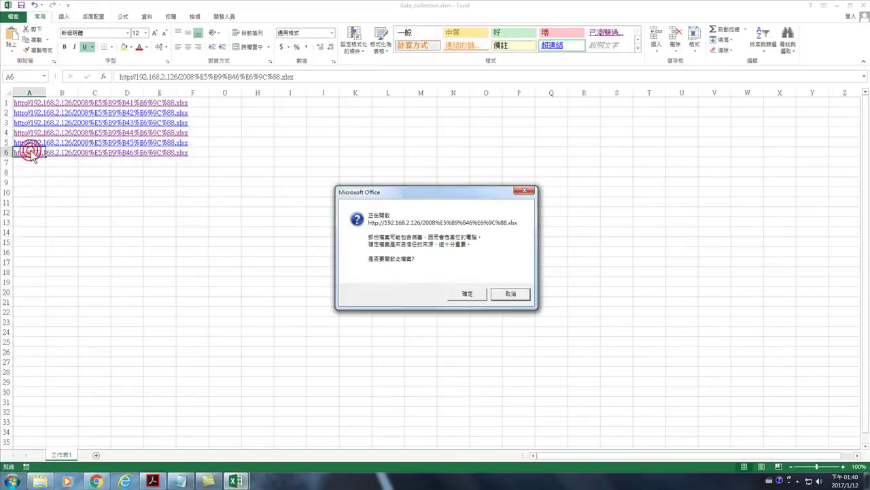
{"action": "left_click", "coordinate": [469, 295]}
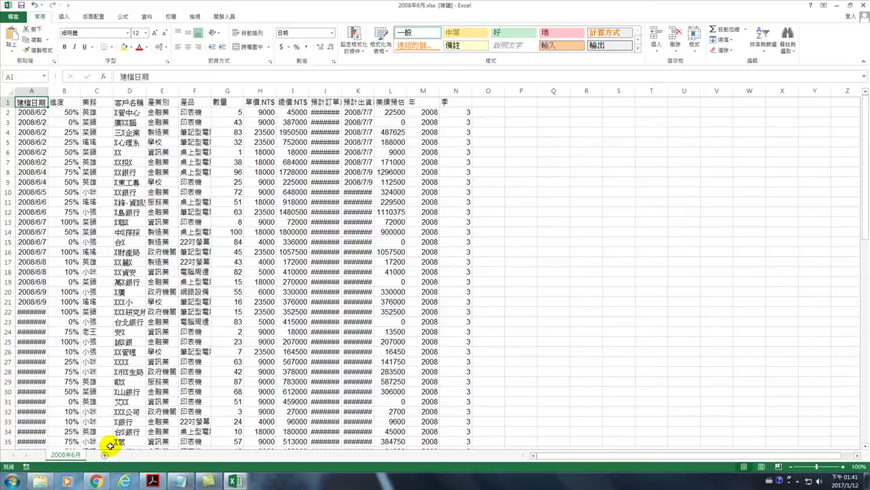
{"action": "left_click", "coordinate": [98, 478]}
{"action": "right_click", "coordinate": [97, 479]}
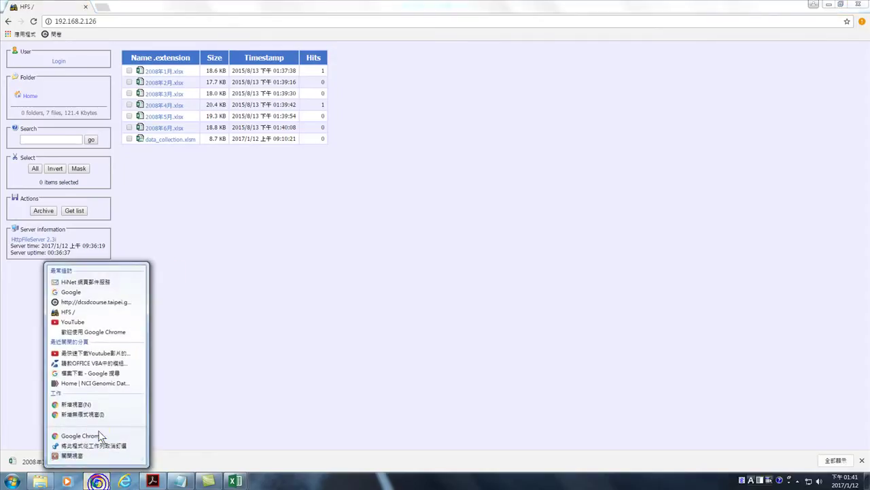
{"action": "left_click", "coordinate": [96, 438]}
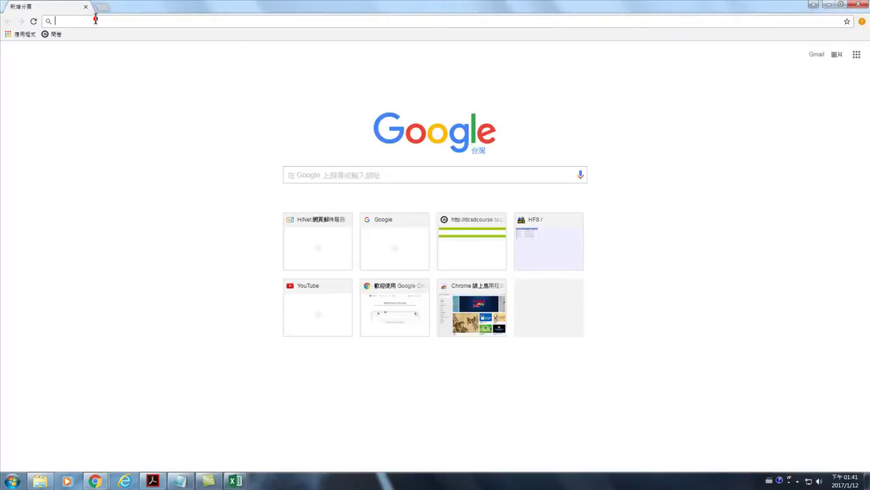
{"action": "type", "text": "www.yahoo.l"}
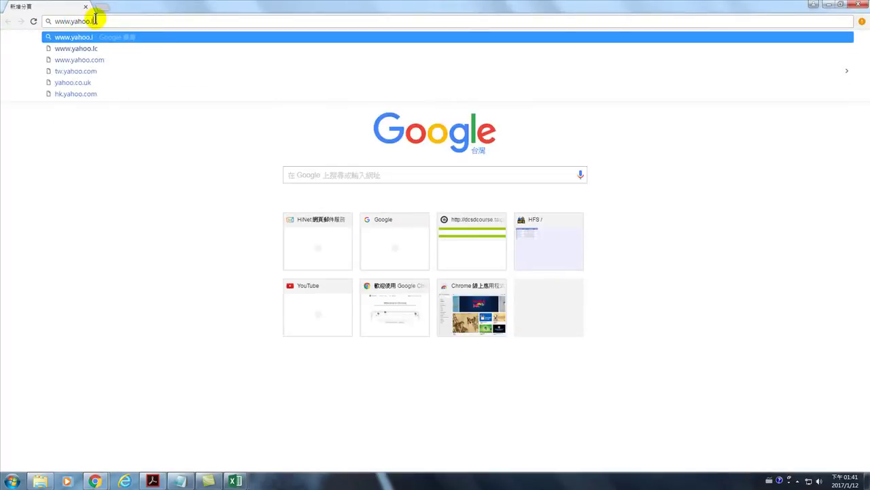
{"action": "type", "text": "com.tw"}
{"action": "key", "text": "Return"}
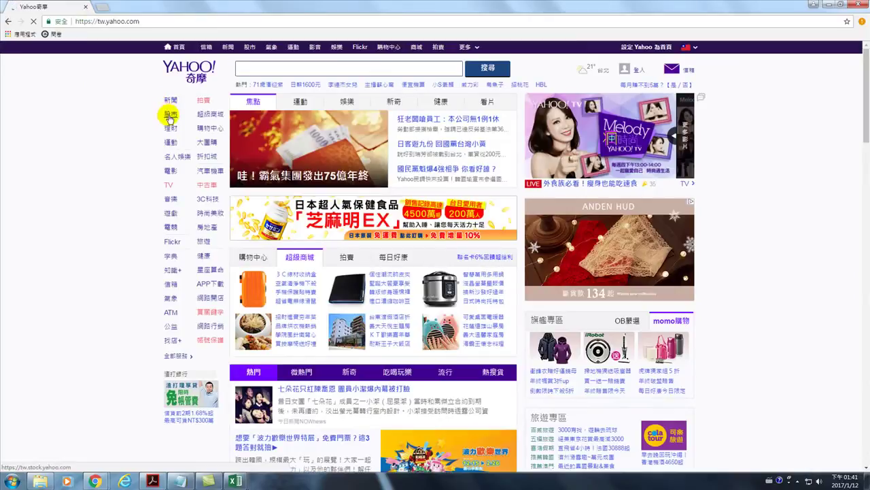
{"action": "left_click", "coordinate": [171, 116]}
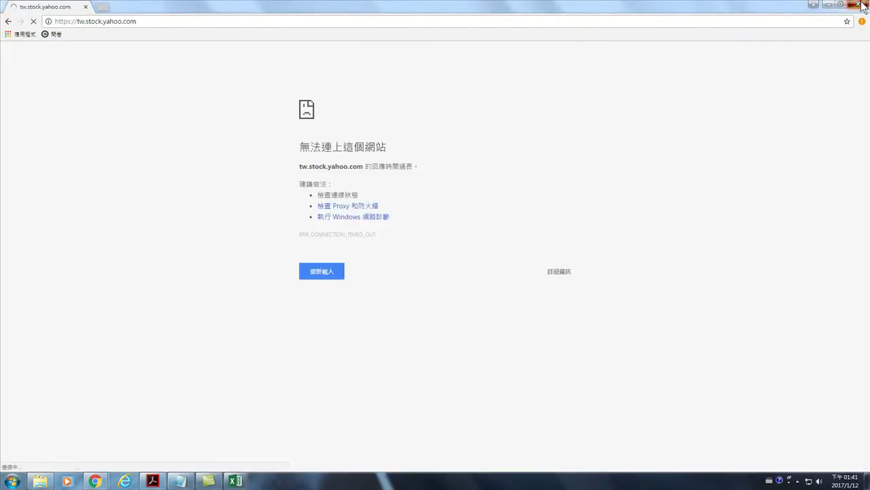
{"action": "left_click", "coordinate": [862, 5]}
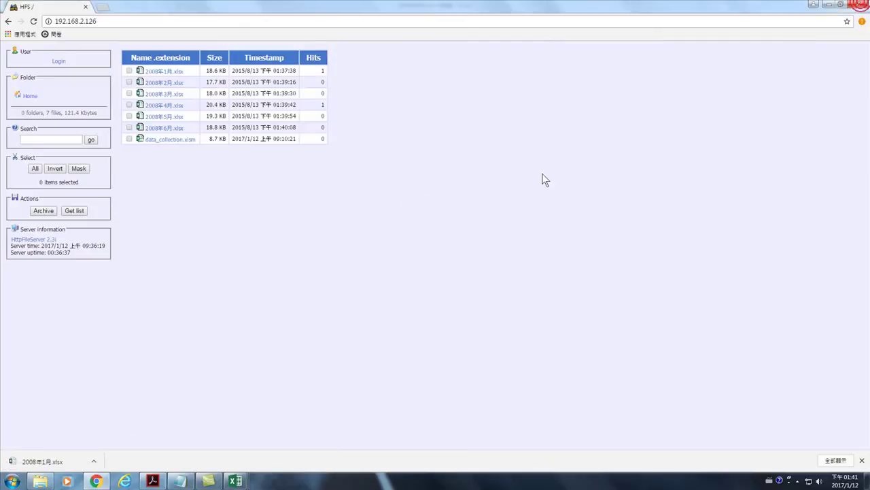
{"action": "left_click", "coordinate": [234, 478]}
Step: Bring data_collection.xlsm forward and move the selection from A7 back up the hyperlink list
{"action": "left_click", "coordinate": [120, 435]}
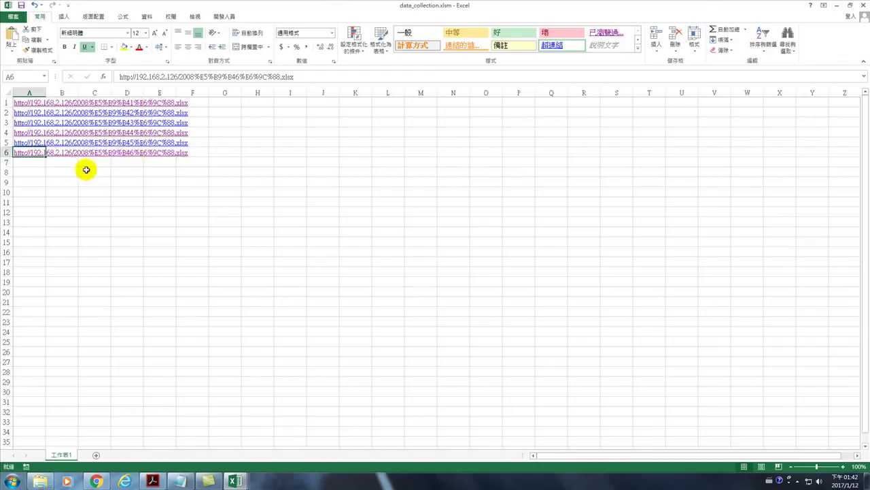
{"action": "left_click", "coordinate": [24, 164]}
{"action": "key", "text": "Up"}
{"action": "key", "text": "Up"}
{"action": "key", "text": "Up"}
{"action": "key", "text": "Up"}
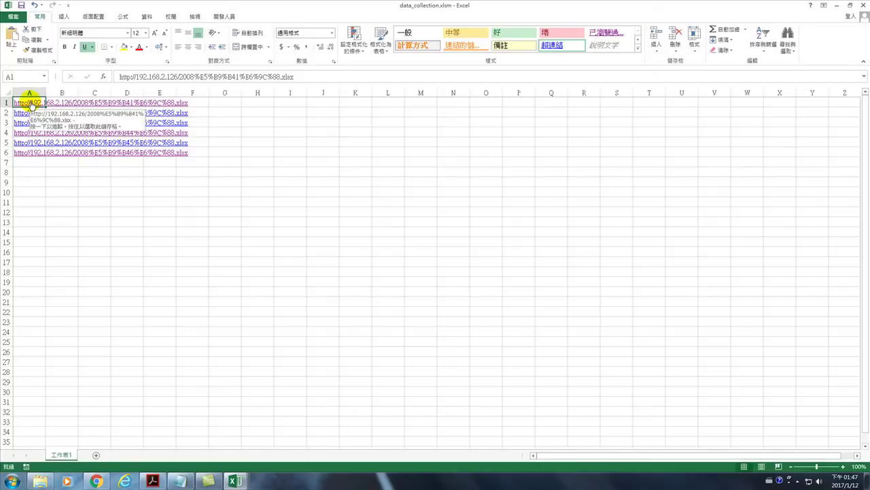
Step: Open 2008年1月.xlsx through 開啟超連結 on cell A1 and accept the 確定 prompt
{"action": "right_click", "coordinate": [30, 104]}
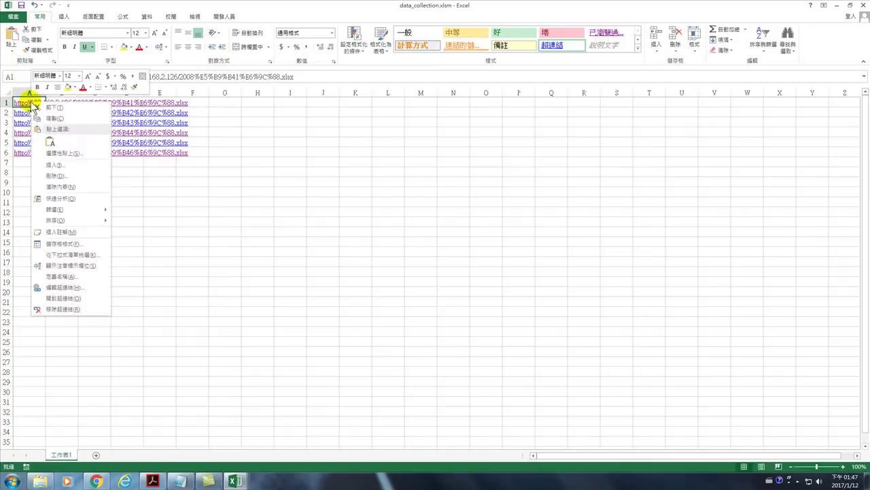
{"action": "left_click", "coordinate": [54, 298]}
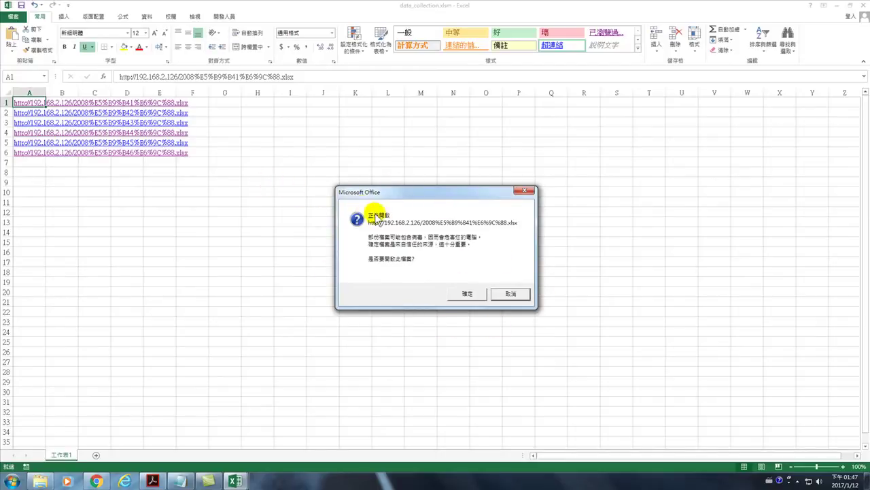
{"action": "left_click", "coordinate": [467, 295]}
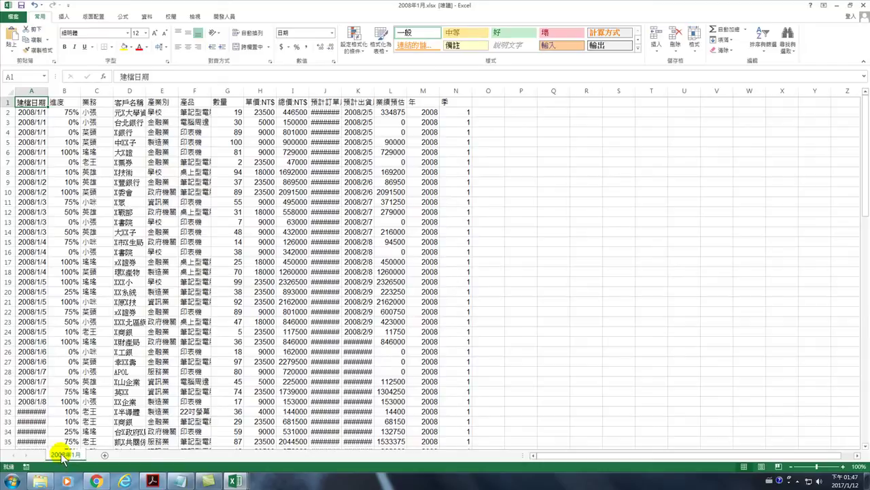
Step: Copy the 2008年1月 sheet to the end of data_collection.xlsm with 建立複本 ticked
{"action": "right_click", "coordinate": [66, 454]}
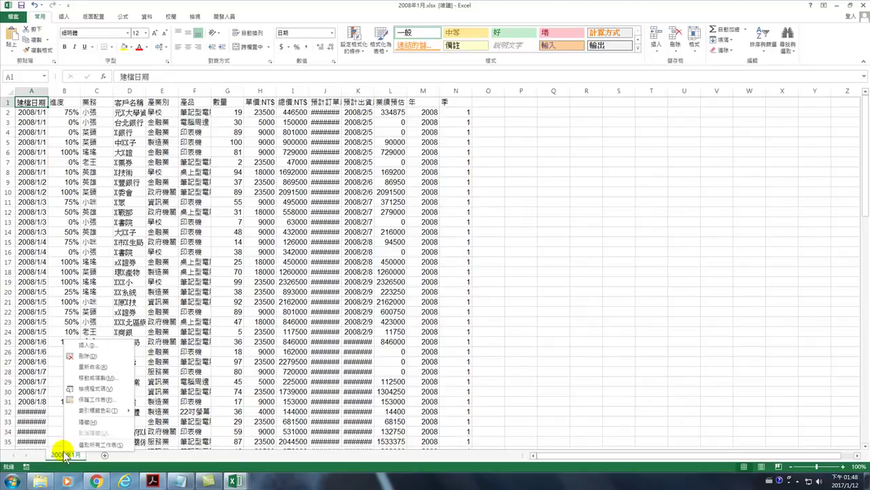
{"action": "left_click", "coordinate": [91, 378]}
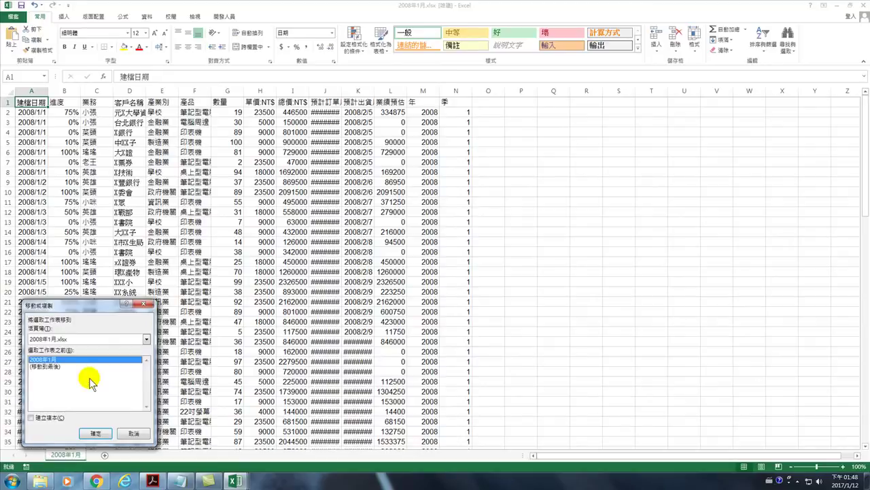
{"action": "left_click", "coordinate": [66, 340]}
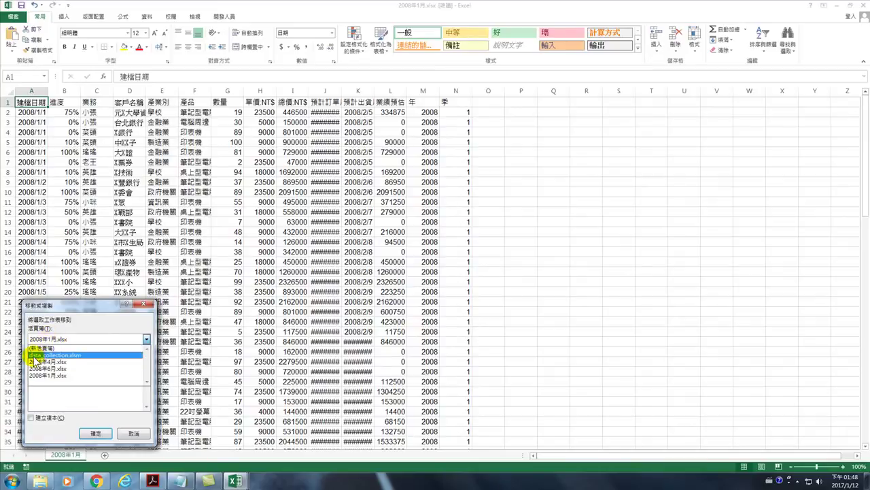
{"action": "left_click", "coordinate": [76, 355]}
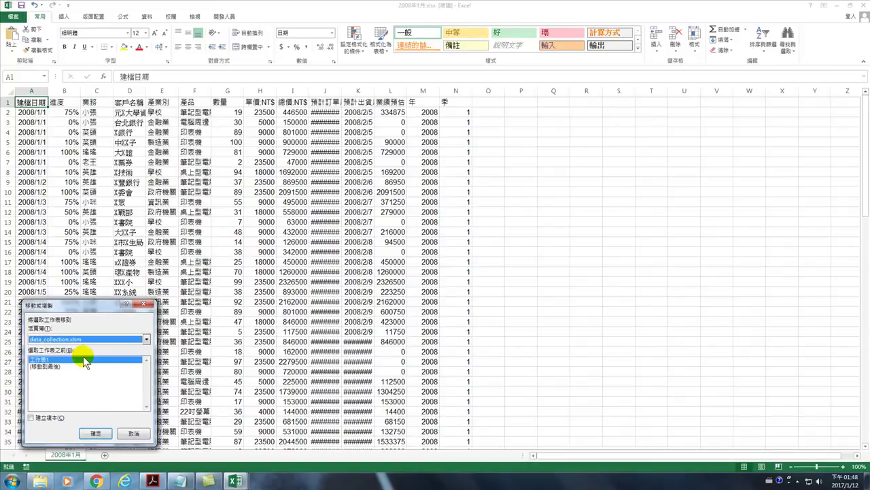
{"action": "left_click", "coordinate": [52, 367]}
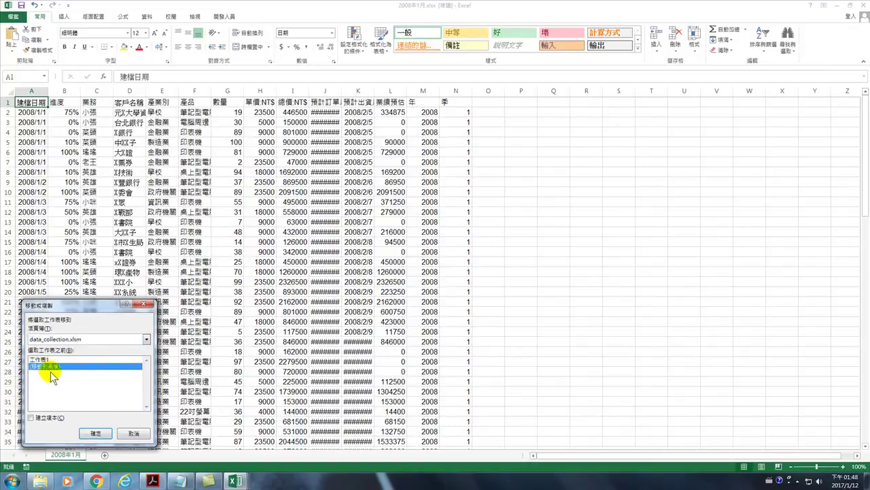
{"action": "left_click", "coordinate": [31, 417]}
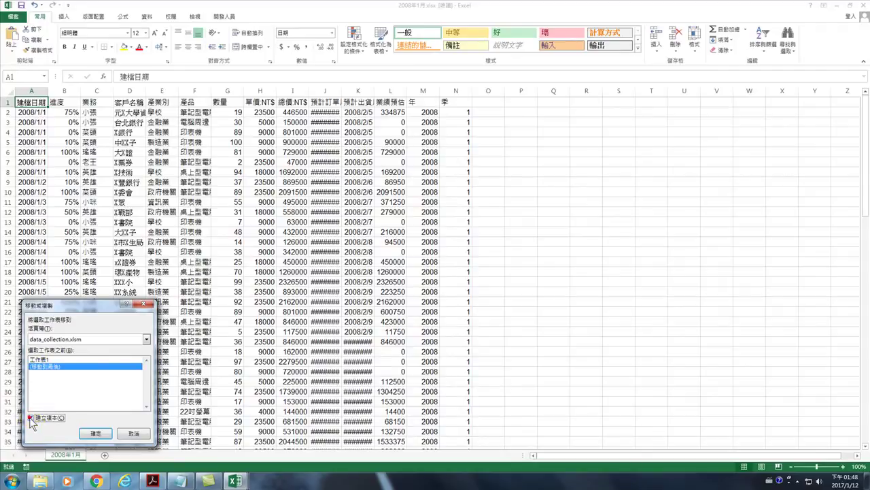
{"action": "left_click", "coordinate": [96, 433]}
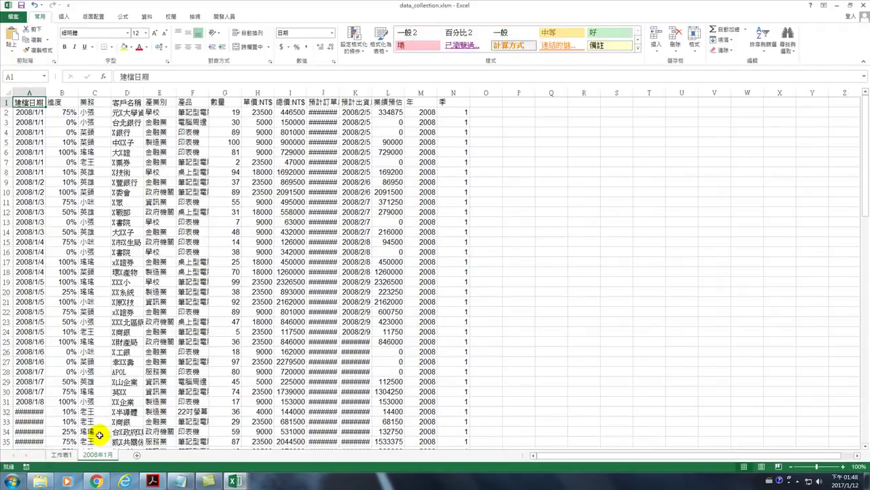
{"action": "left_click", "coordinate": [61, 455]}
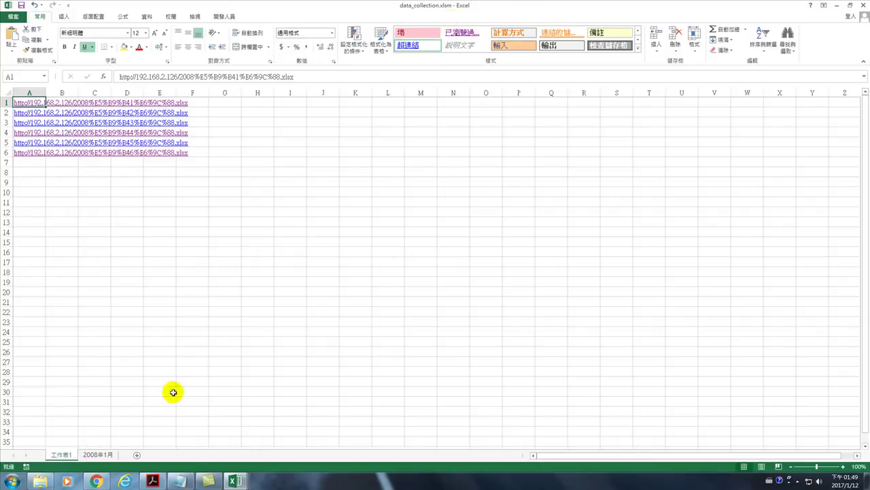
{"action": "mouse_move", "coordinate": [239, 483]}
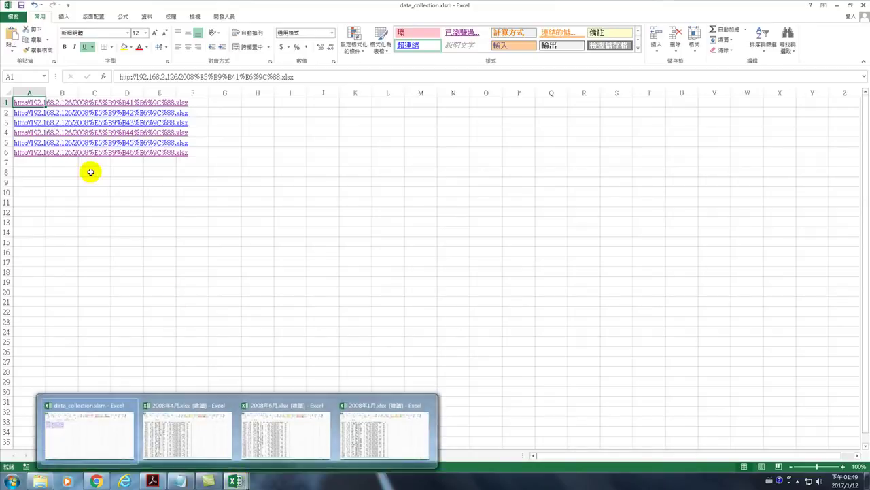
Step: Switch to 2008年1月.xlsx through 檢視 > 切換視窗 and close its window
{"action": "left_click", "coordinate": [194, 16]}
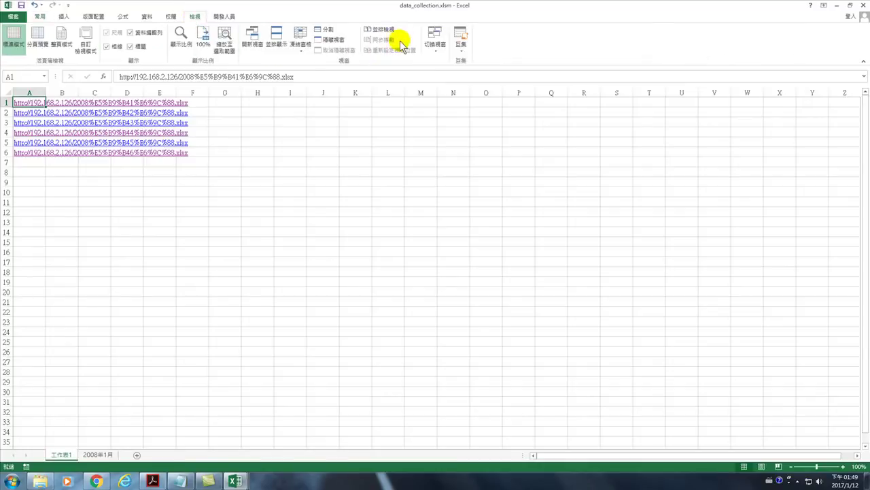
{"action": "left_click", "coordinate": [432, 45]}
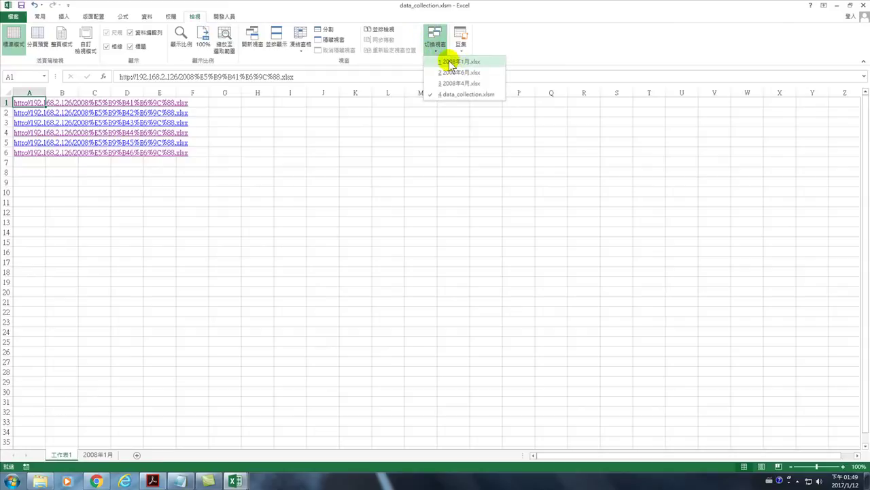
{"action": "left_click", "coordinate": [450, 63]}
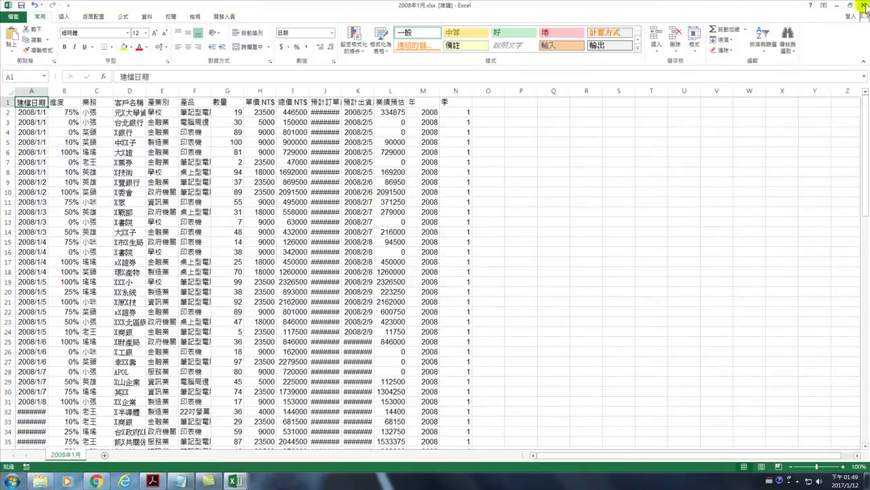
{"action": "left_click", "coordinate": [865, 7]}
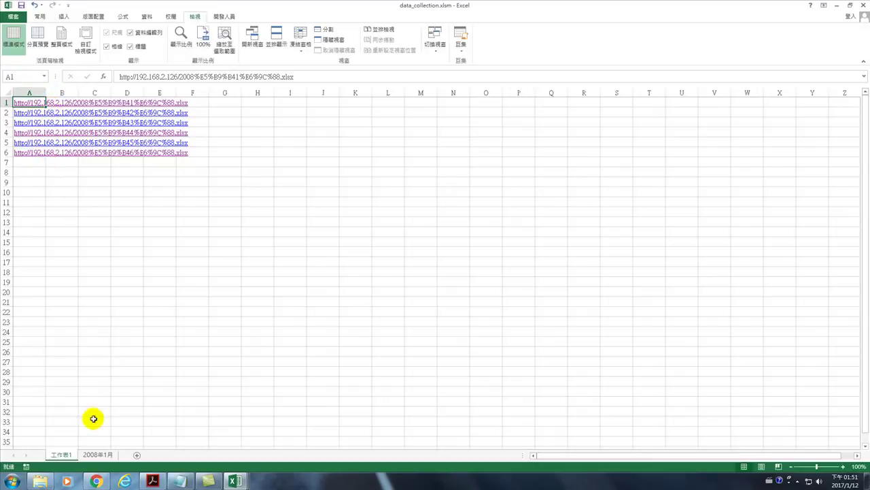
Step: Delete the copied 2008年1月 sheet from data_collection.xlsm, leaving only 工作表1
{"action": "left_click", "coordinate": [62, 455]}
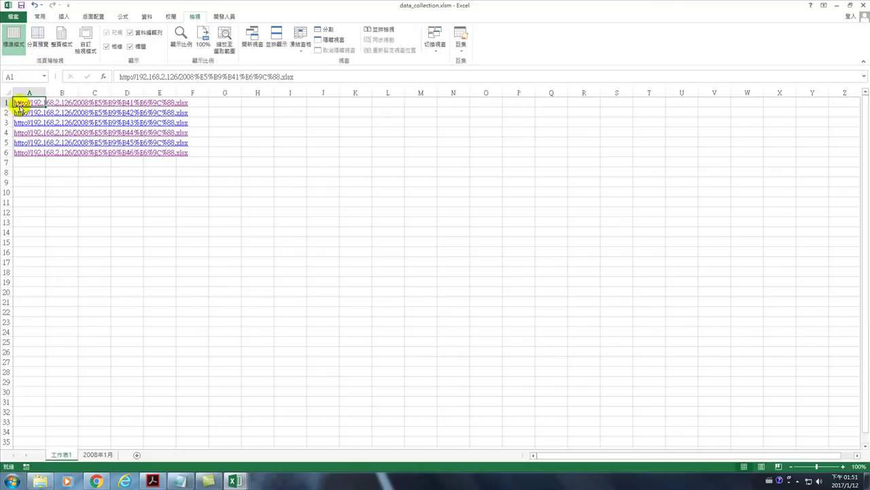
{"action": "key", "text": "Down"}
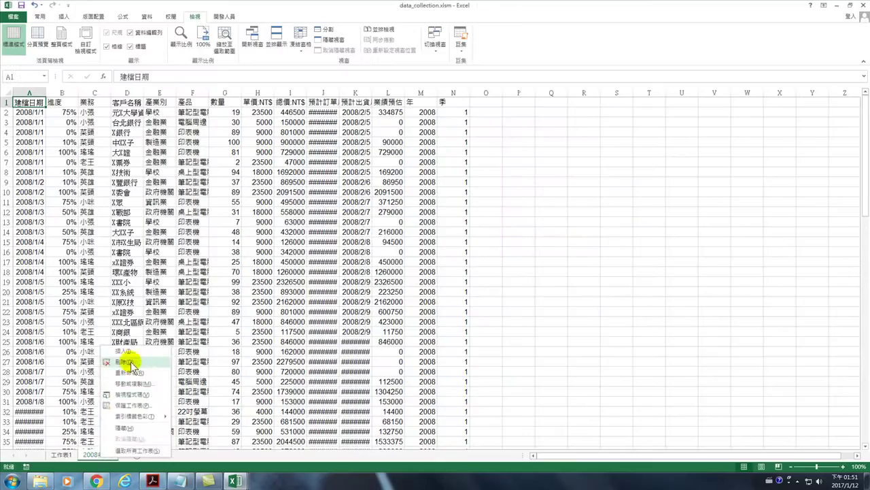
{"action": "left_click", "coordinate": [123, 361]}
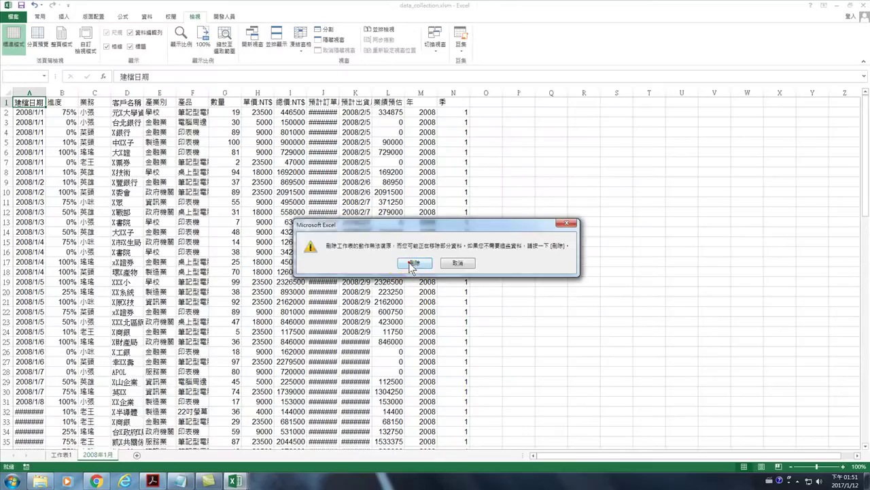
{"action": "left_click", "coordinate": [428, 269]}
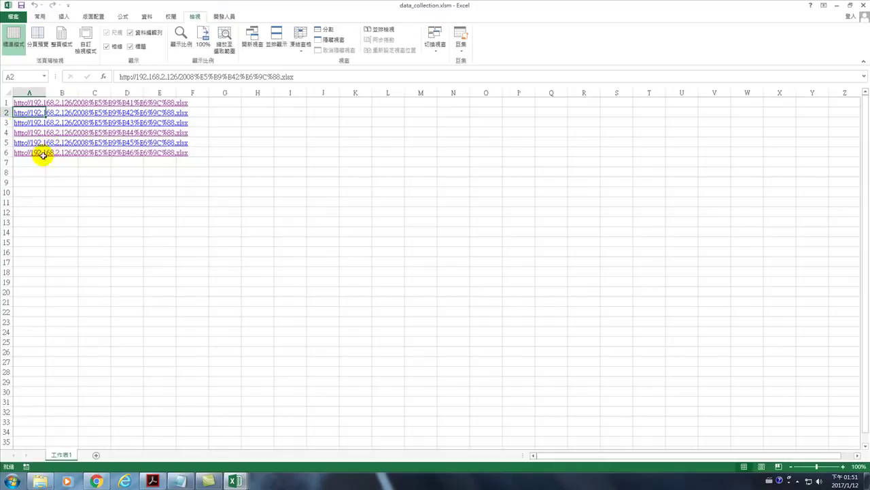
Step: Minimize Chrome to reveal the 2008年6月 workbook and bring up the Start menu
{"action": "key", "text": "Up"}
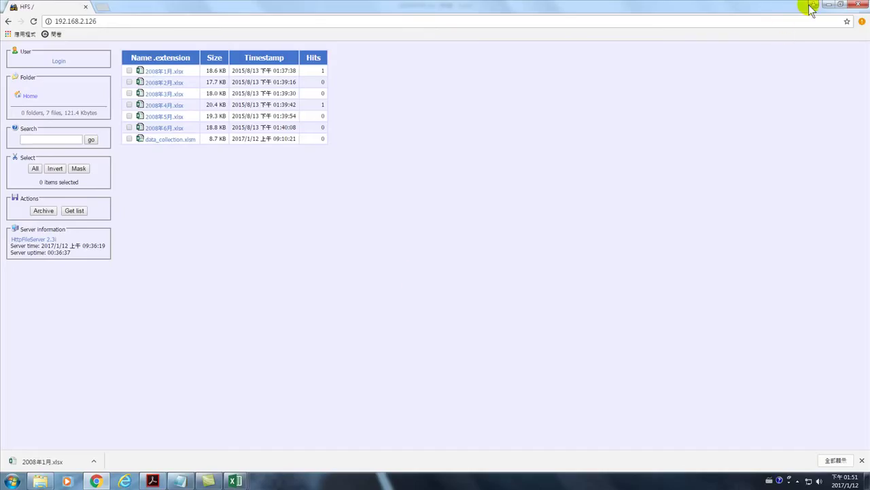
{"action": "left_click", "coordinate": [829, 5]}
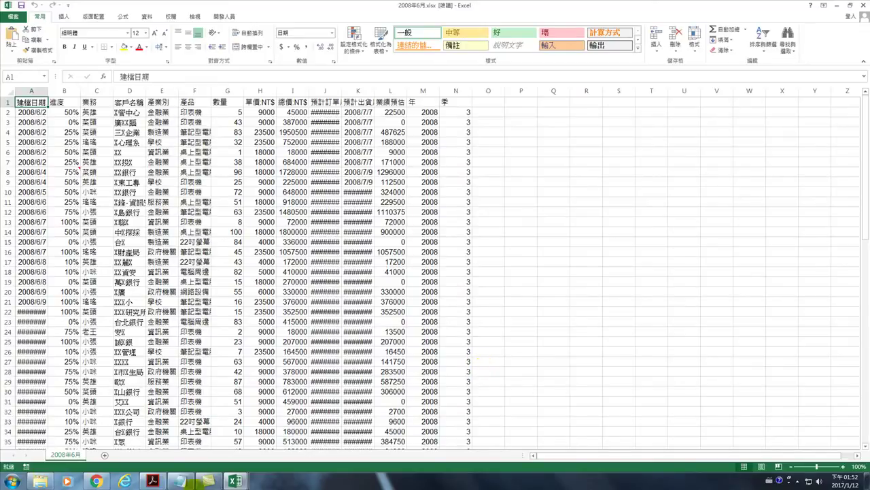
{"action": "left_click", "coordinate": [12, 481]}
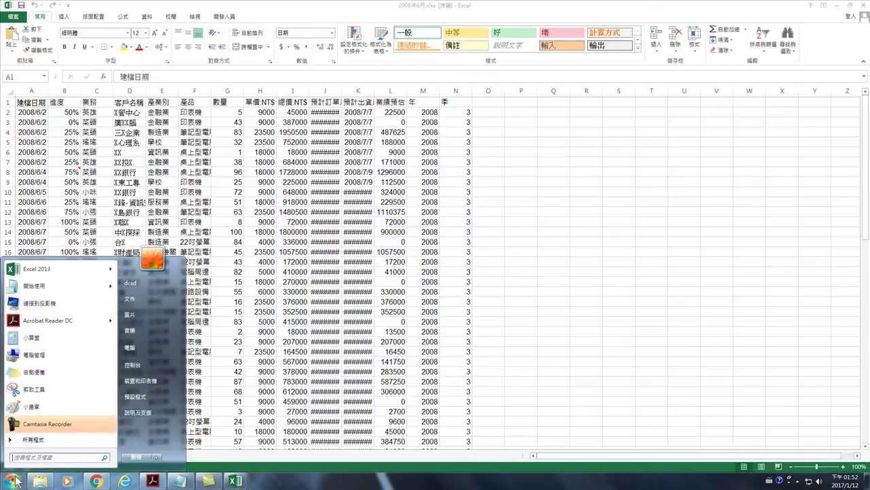
Step: Launch PowerPoint 2013 from the Microsoft Office 2013 group and start a blank presentation
{"action": "left_click", "coordinate": [46, 441]}
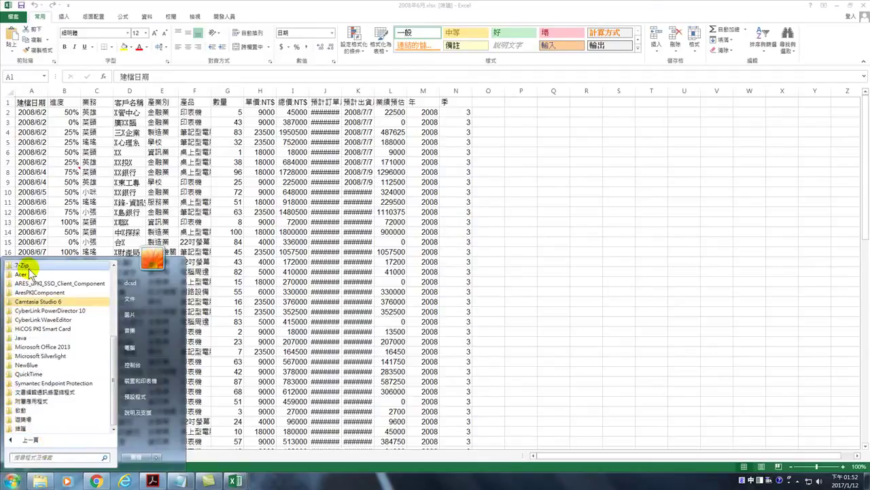
{"action": "left_click", "coordinate": [45, 346]}
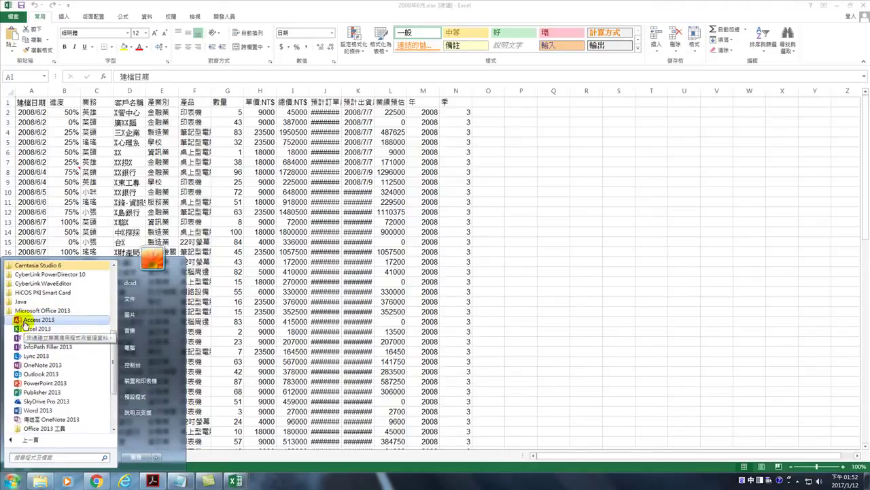
{"action": "left_click", "coordinate": [29, 383]}
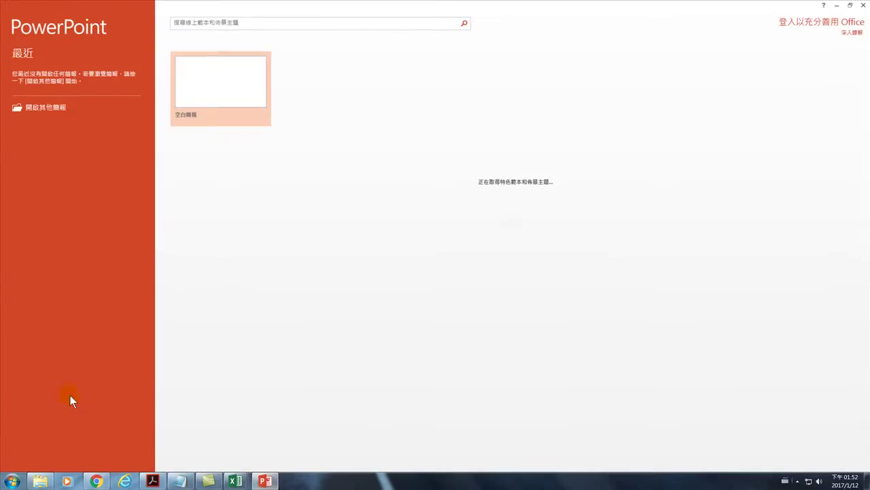
{"action": "left_click", "coordinate": [223, 88]}
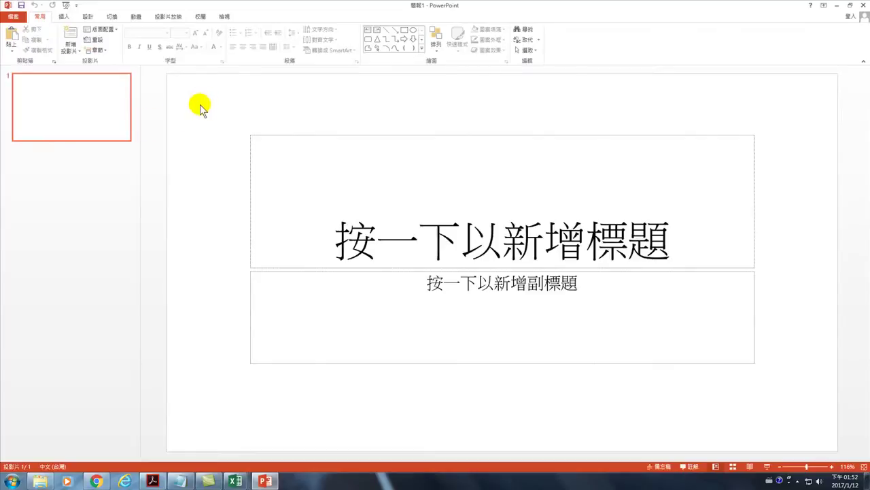
Step: Add a second title-and-content slide after the title slide
{"action": "left_click", "coordinate": [91, 112]}
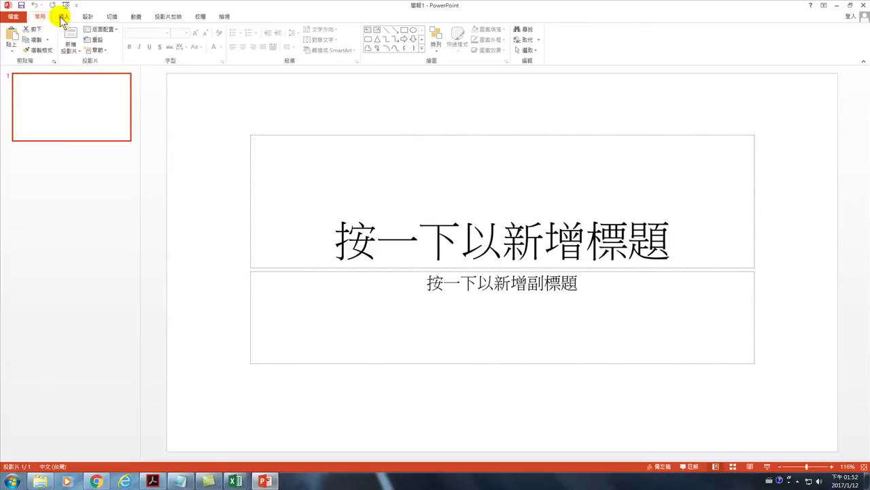
{"action": "left_click", "coordinate": [69, 34]}
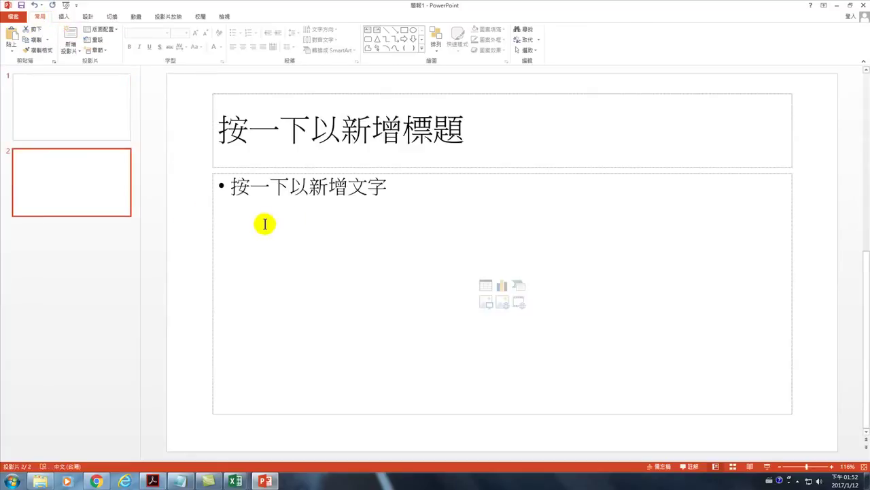
{"action": "left_click", "coordinate": [98, 185]}
Step: Switch slide 2 to the Blank layout
{"action": "right_click", "coordinate": [99, 185]}
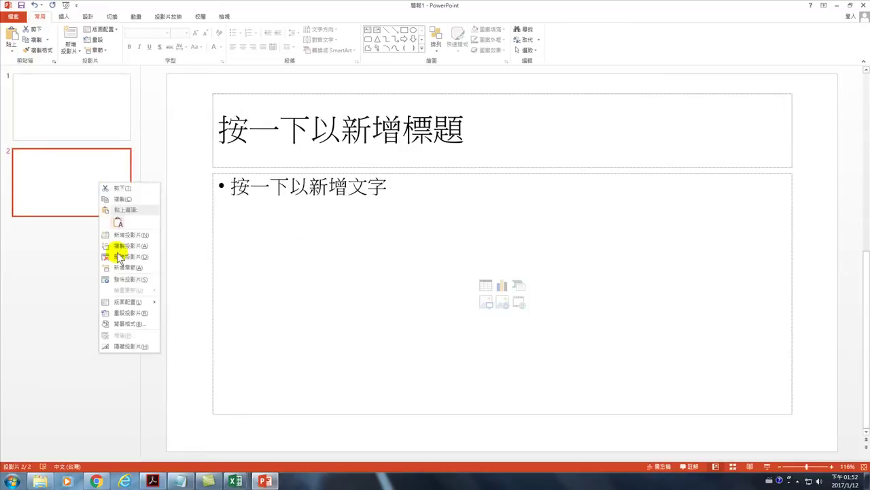
{"action": "mouse_move", "coordinate": [132, 301]}
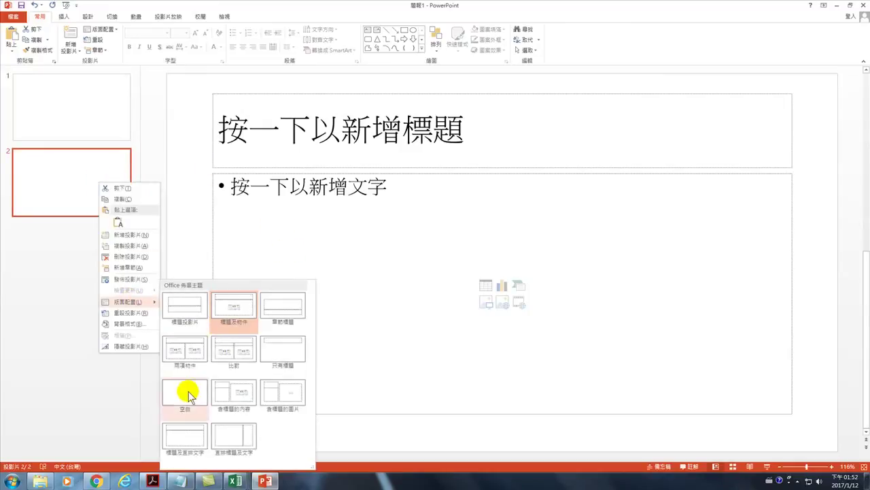
{"action": "left_click", "coordinate": [185, 390]}
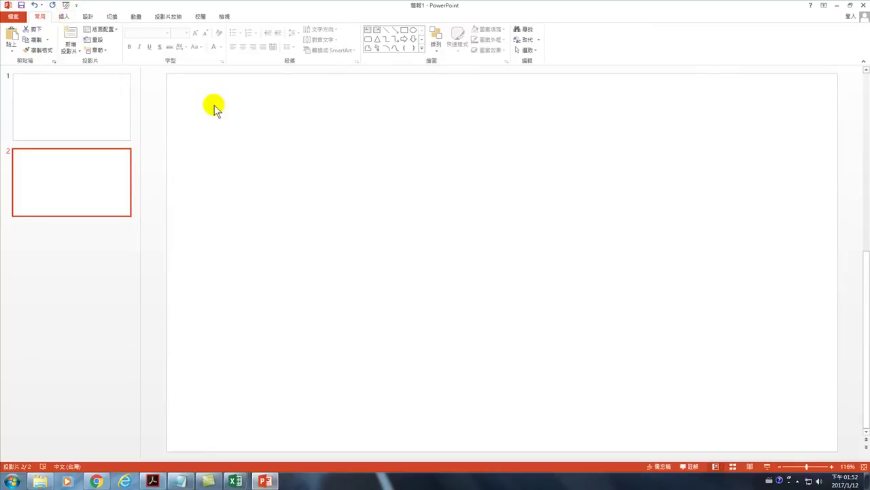
Step: Add a text box reading 檔案的超連結 and move it toward the slide's top-left
{"action": "left_click", "coordinate": [58, 17]}
{"action": "left_click", "coordinate": [330, 42]}
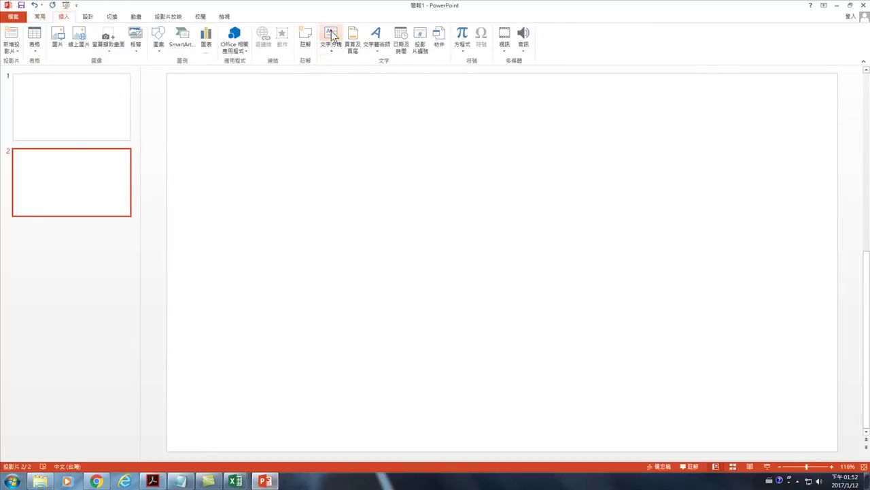
{"action": "left_click", "coordinate": [245, 145]}
{"action": "type", "text": "klgoi"}
{"action": "key", "text": "BackSpace"}
{"action": "key", "text": "BackSpace"}
{"action": "key", "text": "BackSpace"}
{"action": "key", "text": "shift"}
{"action": "type", "text": "2;"}
{"action": "type", "text": "3案的超"}
{"action": "type", "text": "連"}
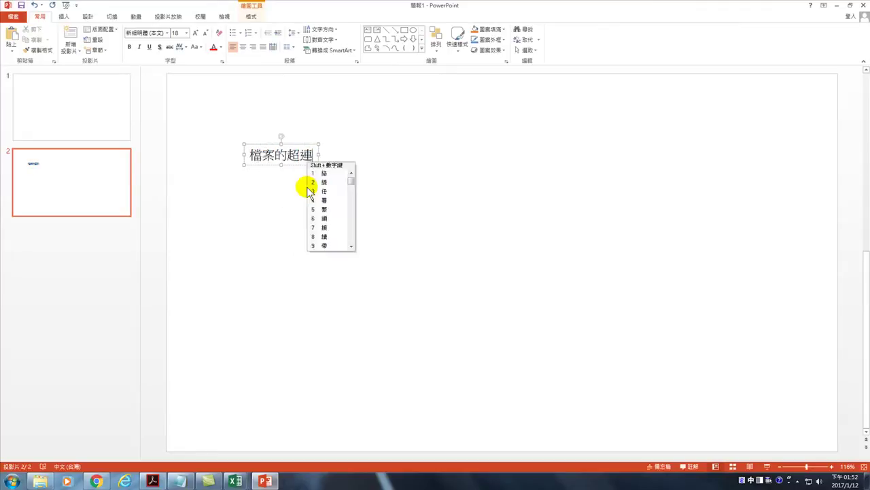
{"action": "type", "text": "結"}
{"action": "key", "text": "Return"}
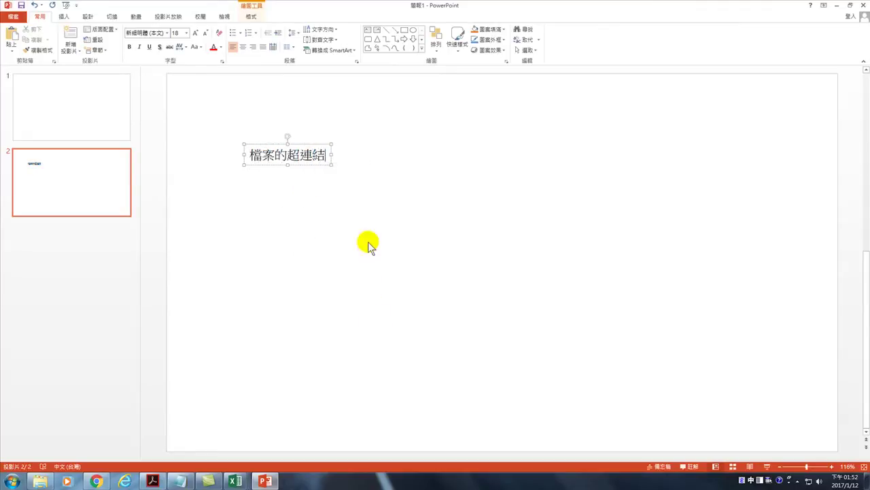
{"action": "left_click_drag", "start_coordinate": [310, 146], "coordinate": [296, 121]}
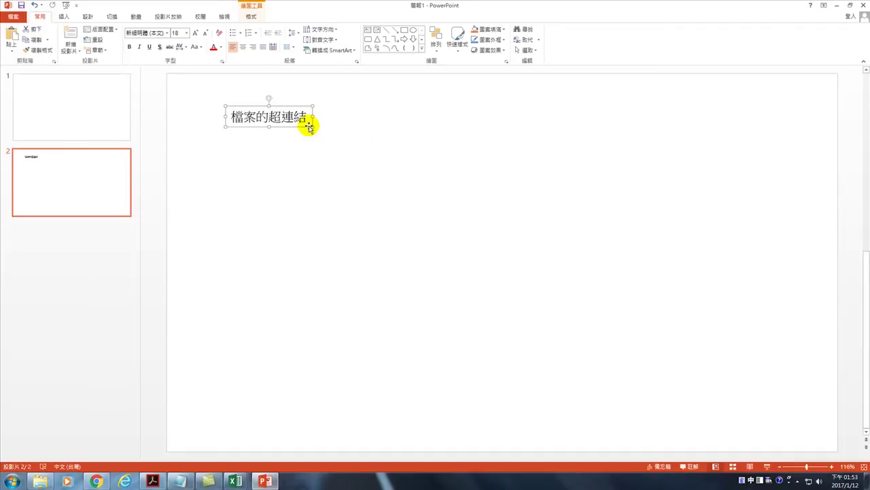
Step: Add the line 開啟檔案 below 檔案的超連結 in the text box
{"action": "left_click", "coordinate": [63, 17]}
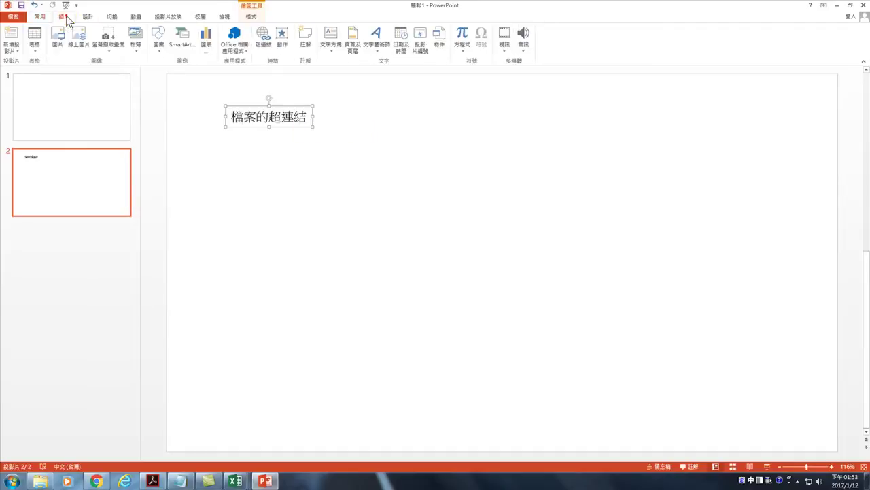
{"action": "left_click", "coordinate": [304, 119]}
{"action": "key", "text": "Return"}
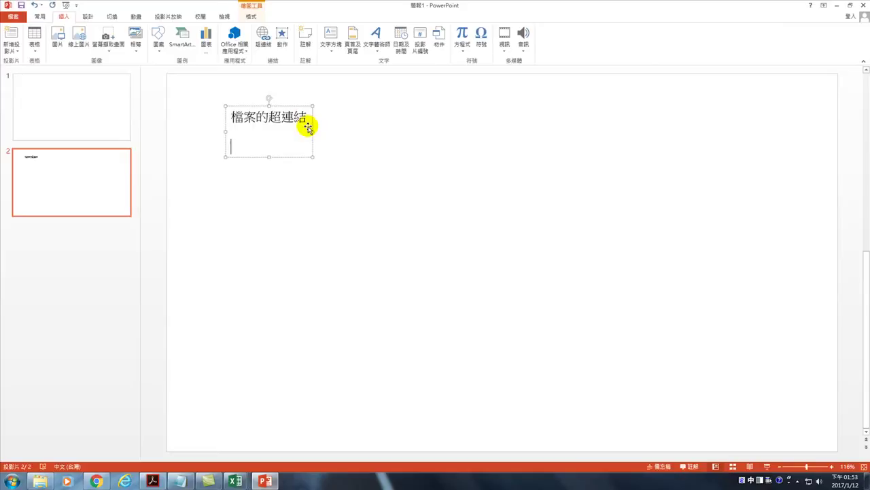
{"action": "key", "text": "ctrl+v"}
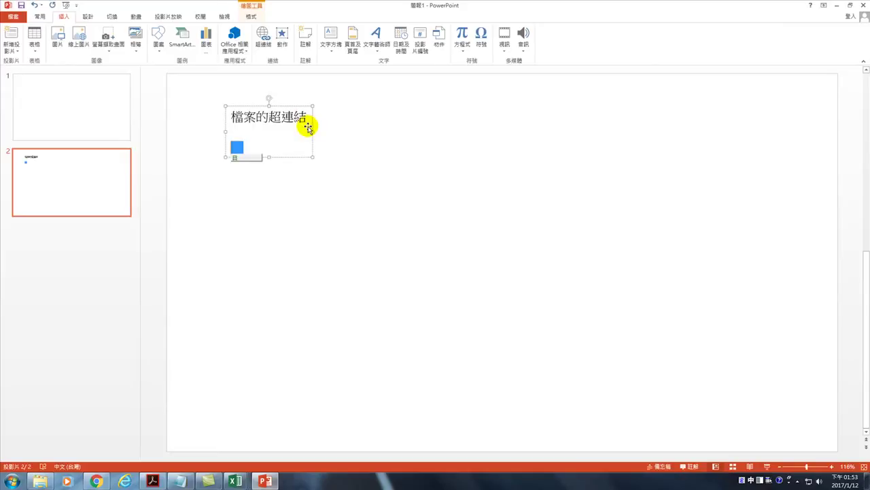
{"action": "type", "text": "開啟檔案"}
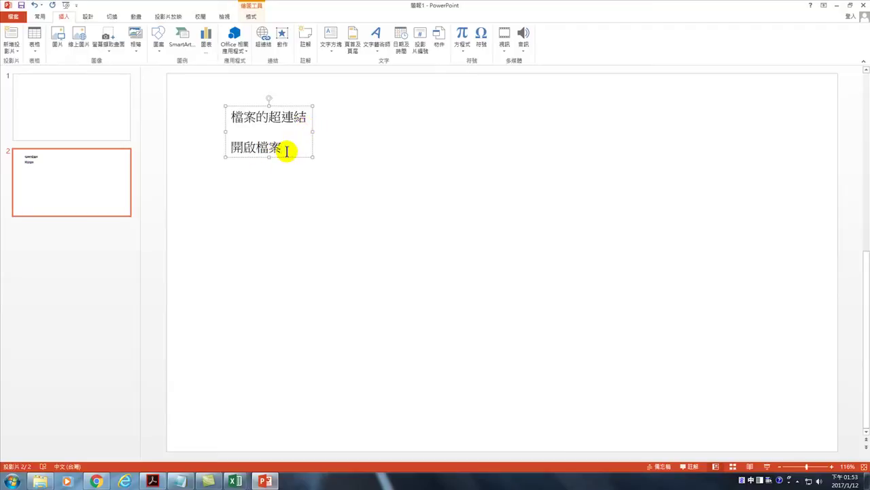
{"action": "key", "text": "Return"}
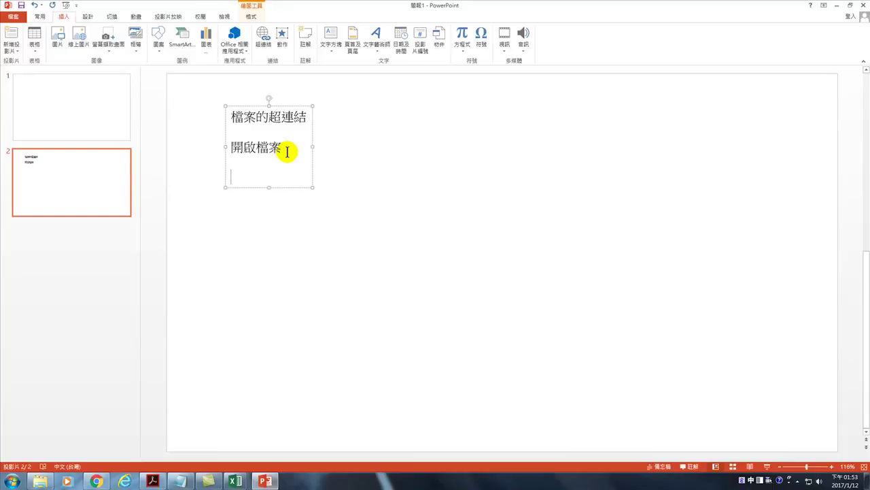
Step: Add the line 移動與複製工作表, correcting the mistyped character
{"action": "type", "text": "移動與複製"}
{"action": "key", "text": "Escape"}
{"action": "type", "text": "工具"}
{"action": "key", "text": "Escape"}
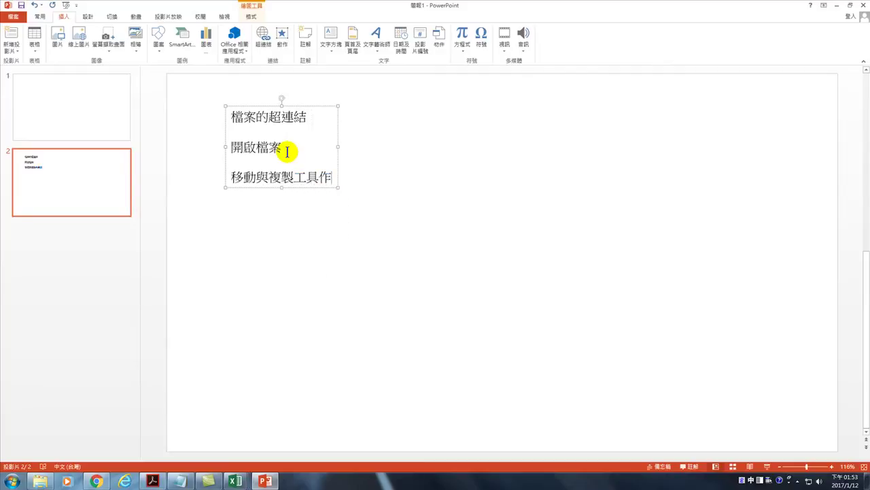
{"action": "key", "text": "BackSpace"}
{"action": "type", "text": "ohs"}
{"action": "key", "text": "space"}
{"action": "type", "text": "qmv"}
{"action": "key", "text": "space"}
{"action": "key", "text": "Return"}
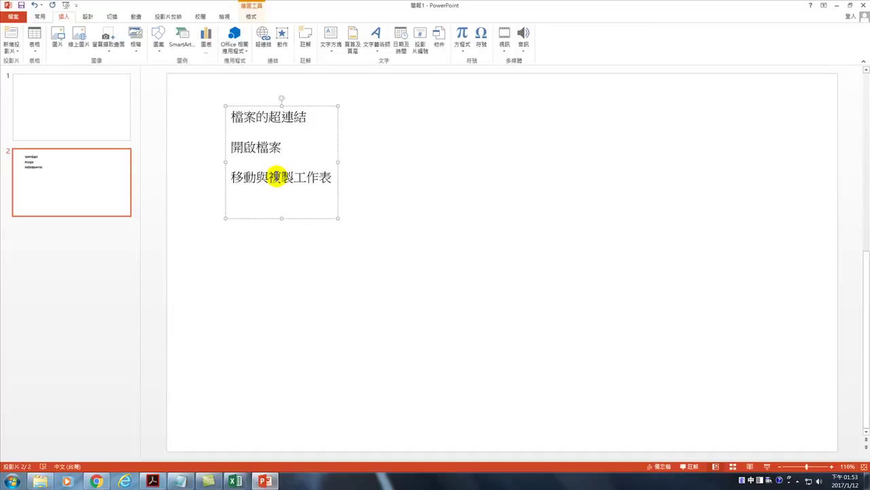
Step: Add the lines 關閉開啟的檔案 and 往下移一格
{"action": "type", "text": "關閉開啟的檔"}
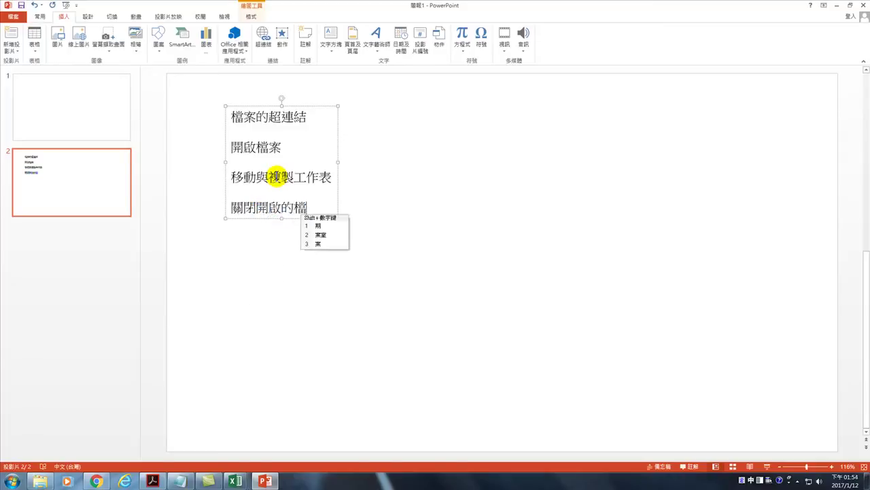
{"action": "type", "text": "案"}
{"action": "key", "text": "Return"}
{"action": "key", "text": "Return"}
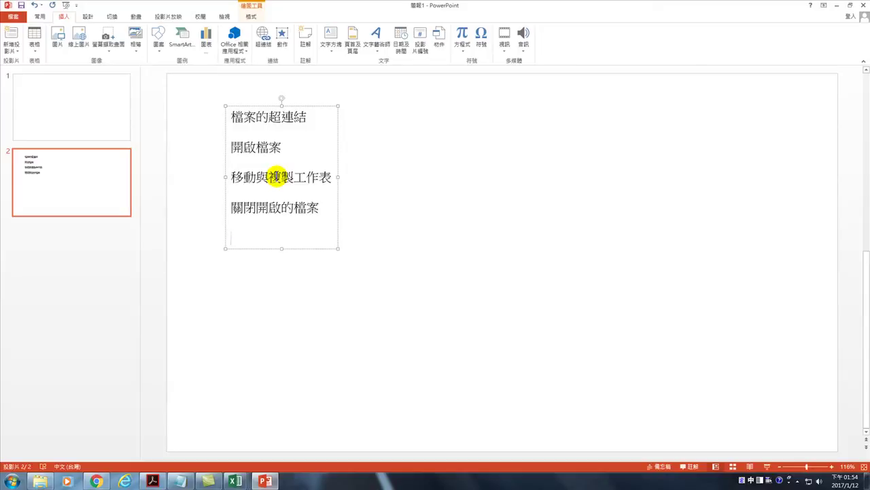
{"action": "type", "text": "往下移一格"}
{"action": "left_click", "coordinate": [389, 212]}
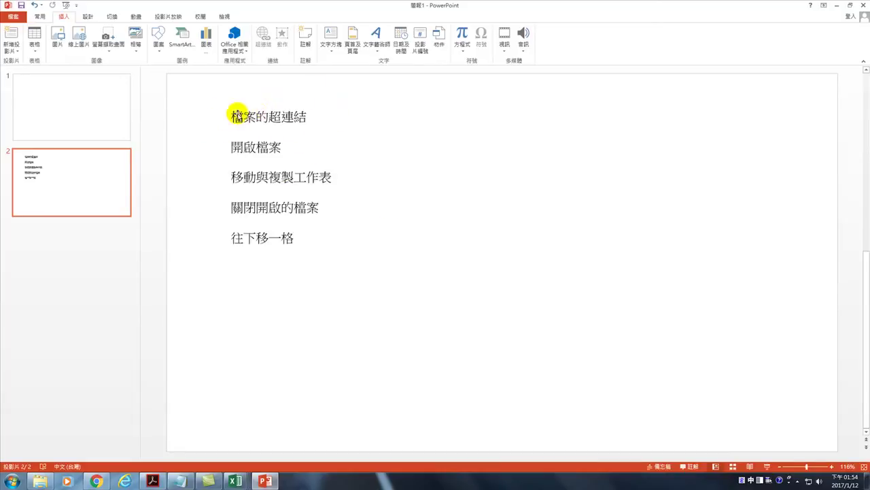
{"action": "left_click", "coordinate": [272, 116]}
{"action": "left_click_drag", "start_coordinate": [272, 116], "coordinate": [309, 115]}
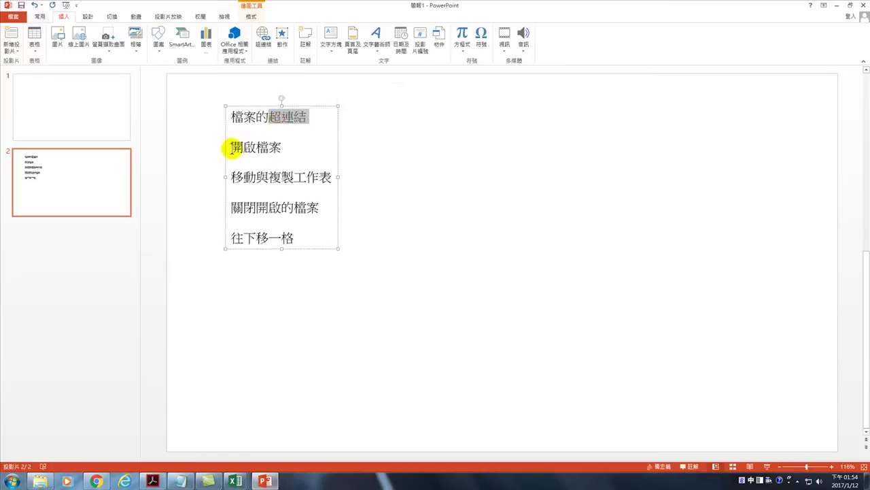
{"action": "left_click_drag", "start_coordinate": [231, 147], "coordinate": [287, 150]}
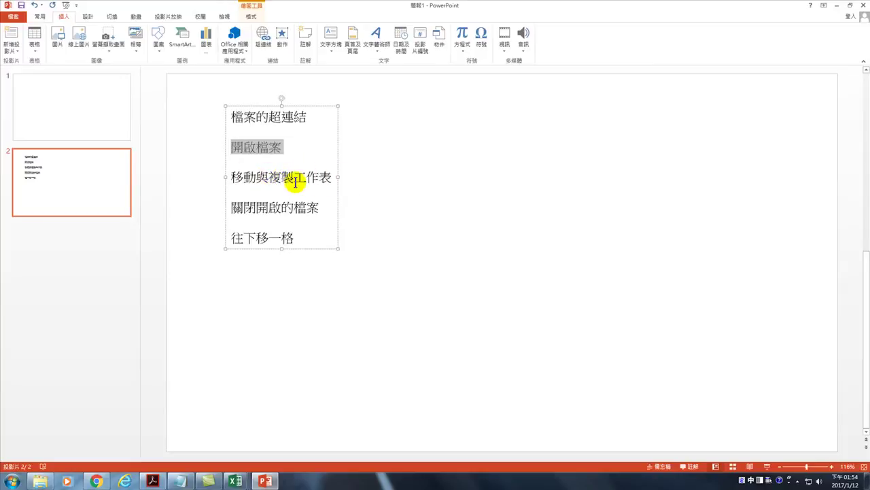
{"action": "left_click", "coordinate": [231, 210]}
{"action": "left_click_drag", "start_coordinate": [231, 209], "coordinate": [324, 213]}
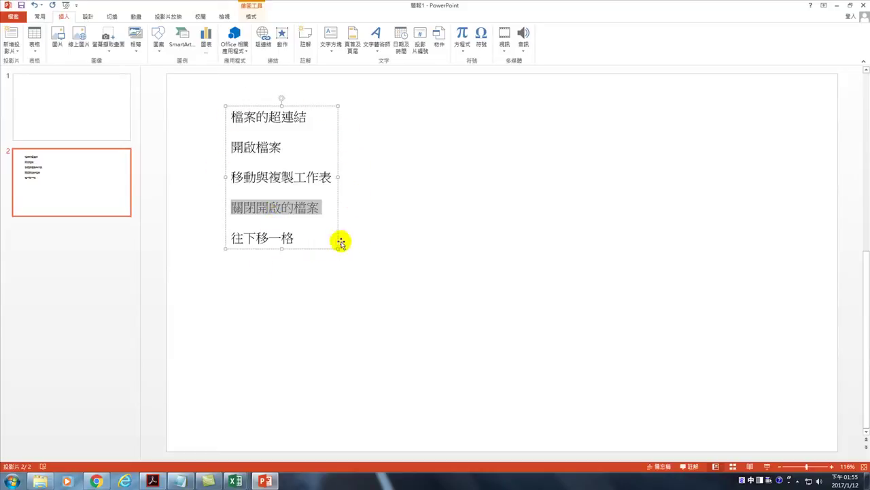
{"action": "mouse_move", "coordinate": [266, 482]}
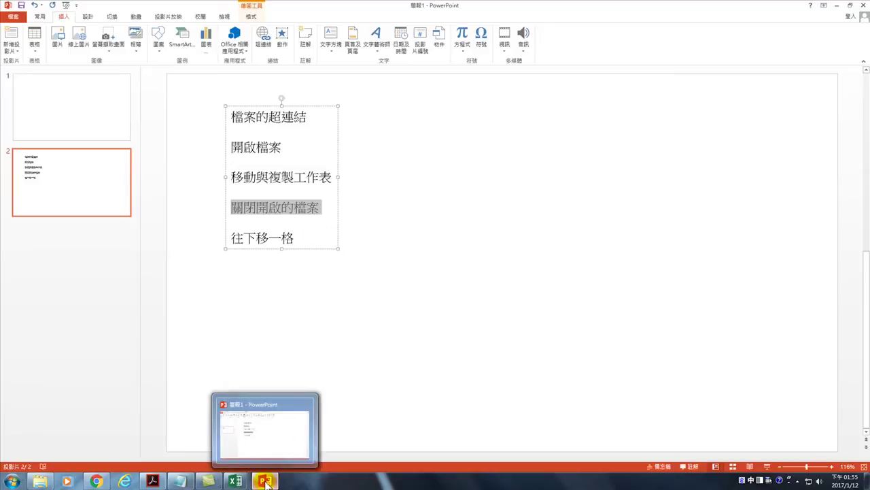
{"action": "mouse_move", "coordinate": [235, 481]}
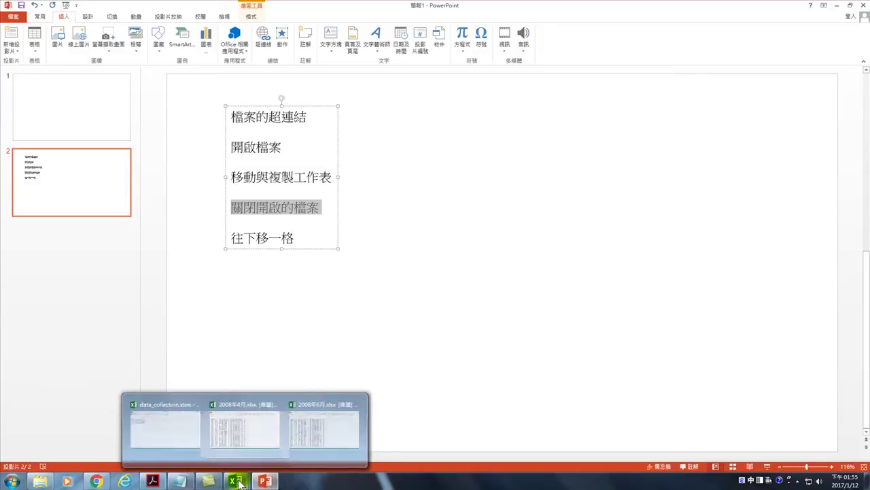
Step: Bring data_collection.xlsm to the front and rename sheet 工作表1 to list
{"action": "left_click", "coordinate": [161, 440]}
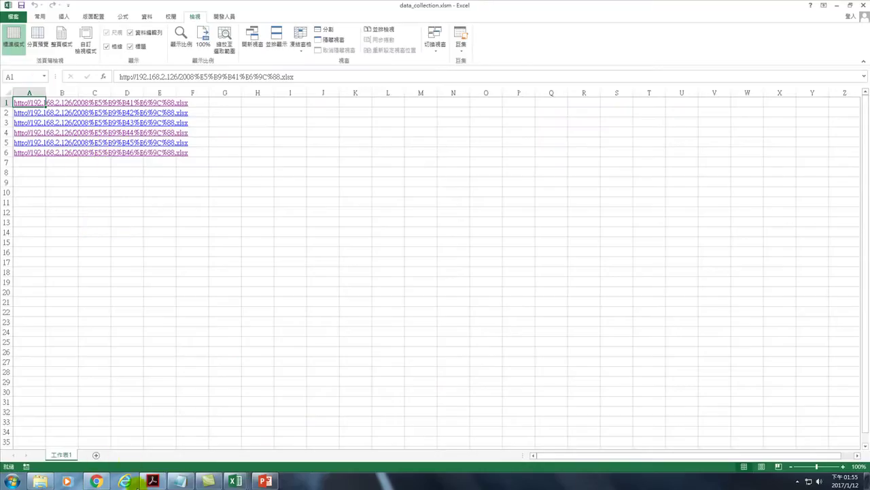
{"action": "double_click", "coordinate": [73, 456]}
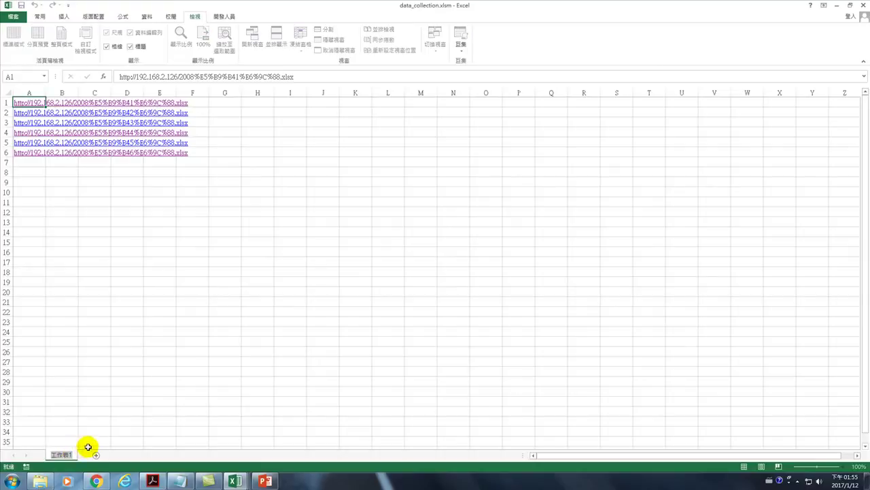
{"action": "type", "text": "list"}
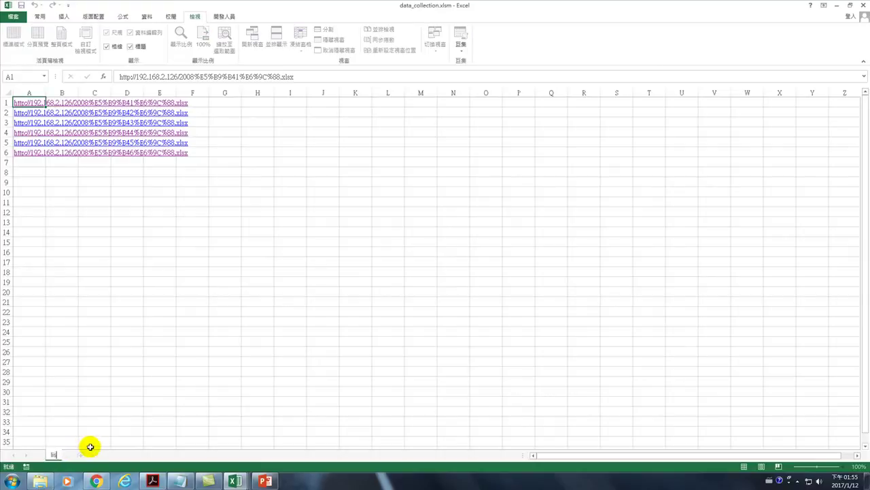
{"action": "key", "text": "Return"}
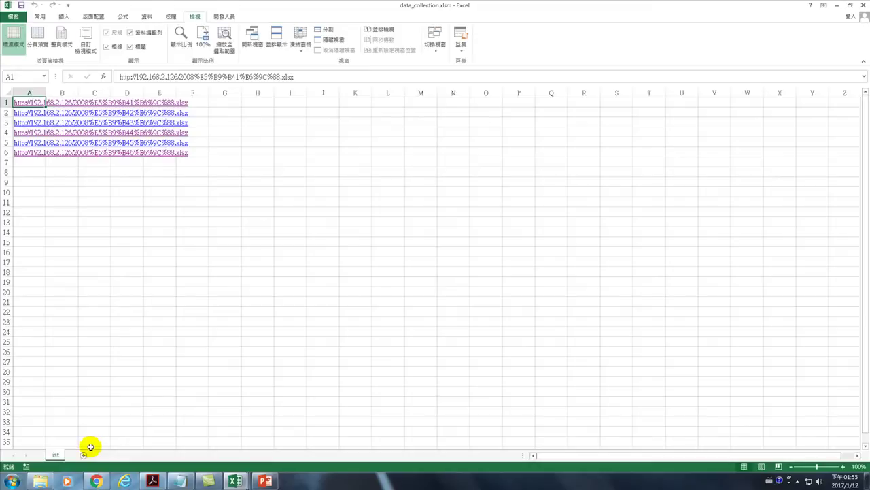
Step: Start recording a new macro under its default name from the Developer ribbon
{"action": "left_click", "coordinate": [225, 17]}
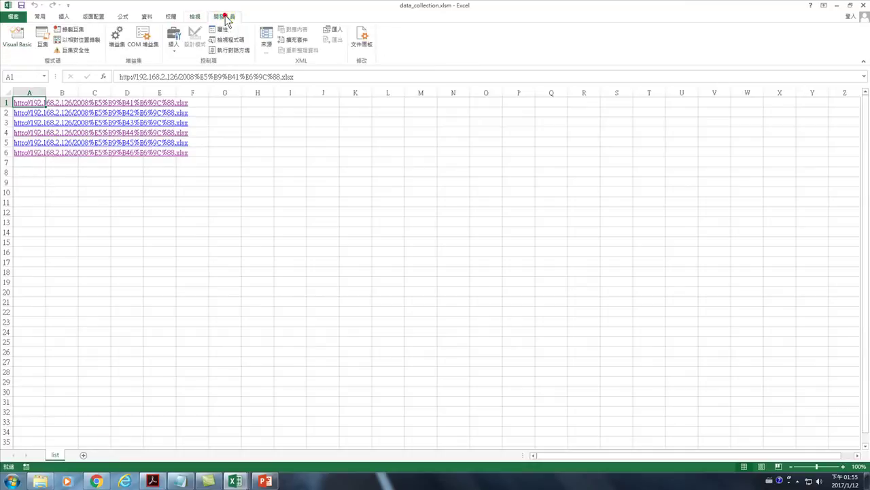
{"action": "left_click", "coordinate": [69, 29]}
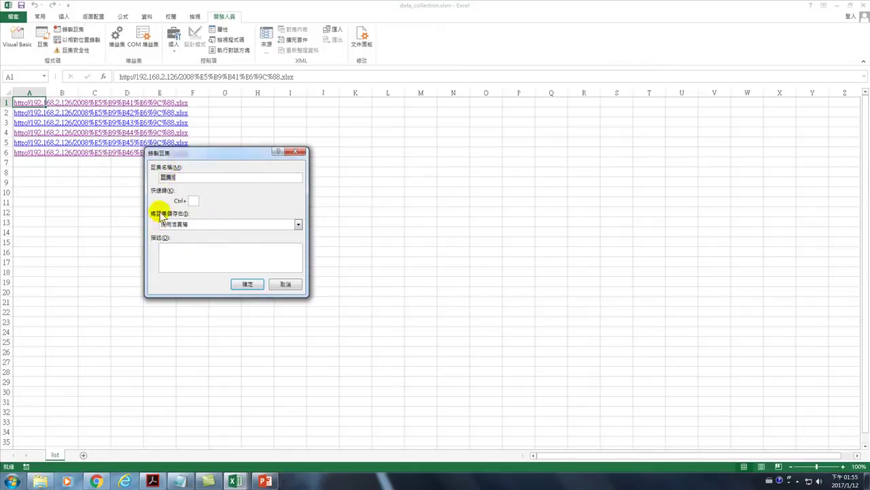
{"action": "left_click", "coordinate": [246, 285]}
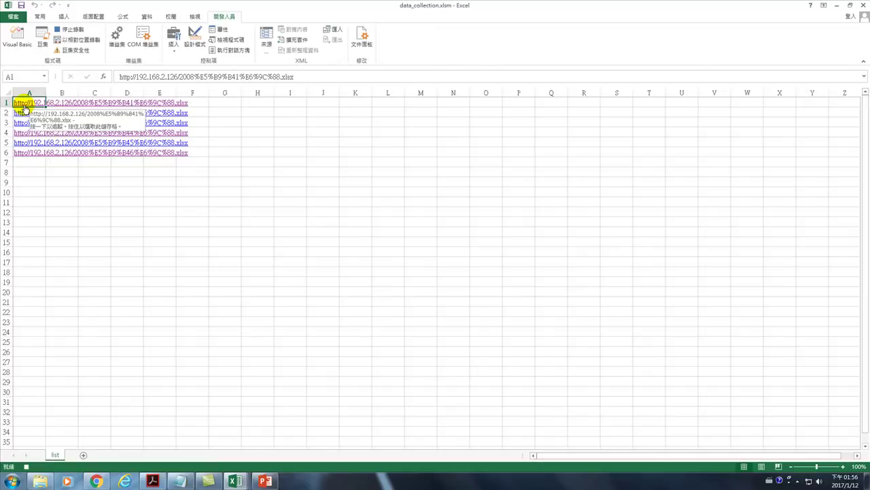
Step: Open 2008年1月.xlsx through the hyperlink in cell A1, accepting the security prompt
{"action": "right_click", "coordinate": [26, 102]}
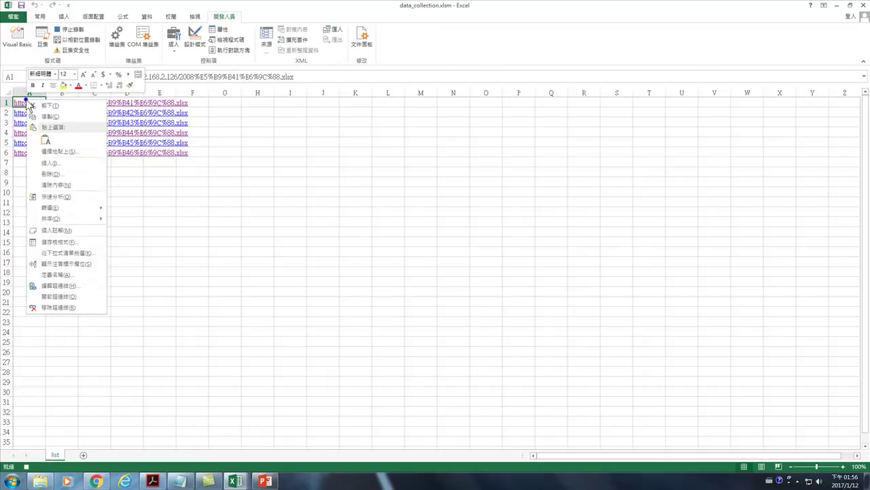
{"action": "left_click", "coordinate": [66, 295]}
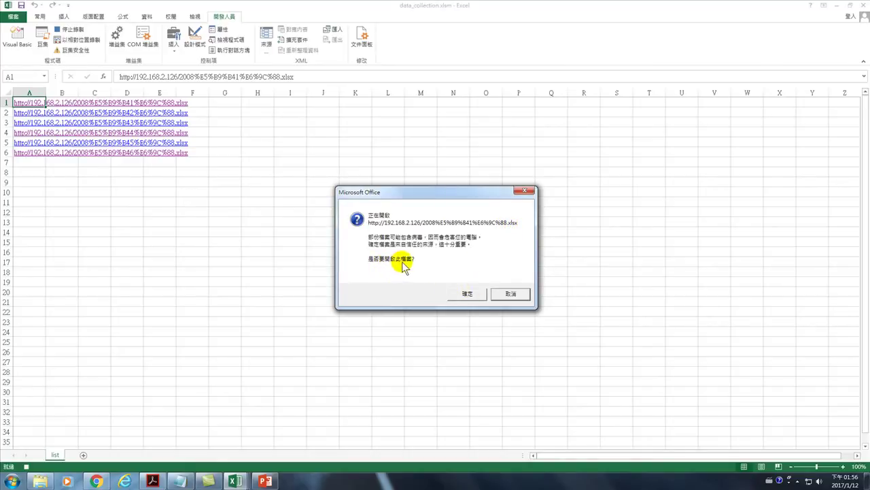
{"action": "left_click", "coordinate": [468, 295]}
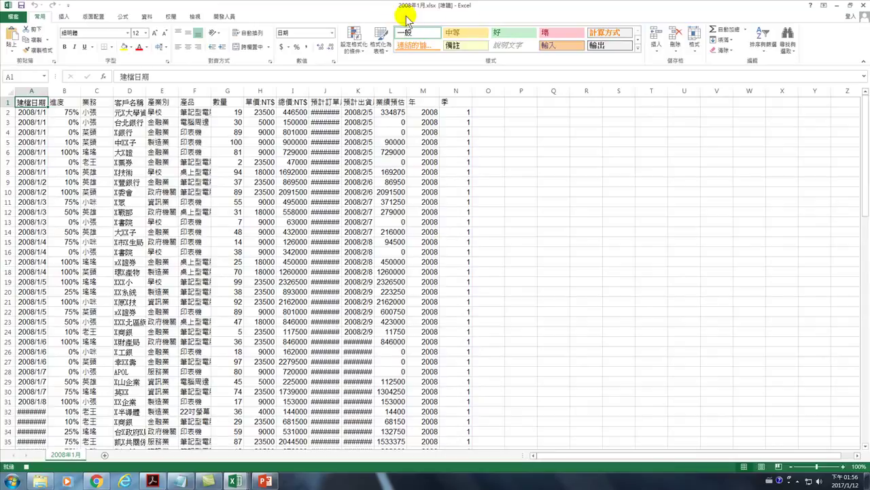
Step: Copy the 2008年1月 sheet to the end of data_collection.xlsm with Create a copy ticked
{"action": "right_click", "coordinate": [71, 457]}
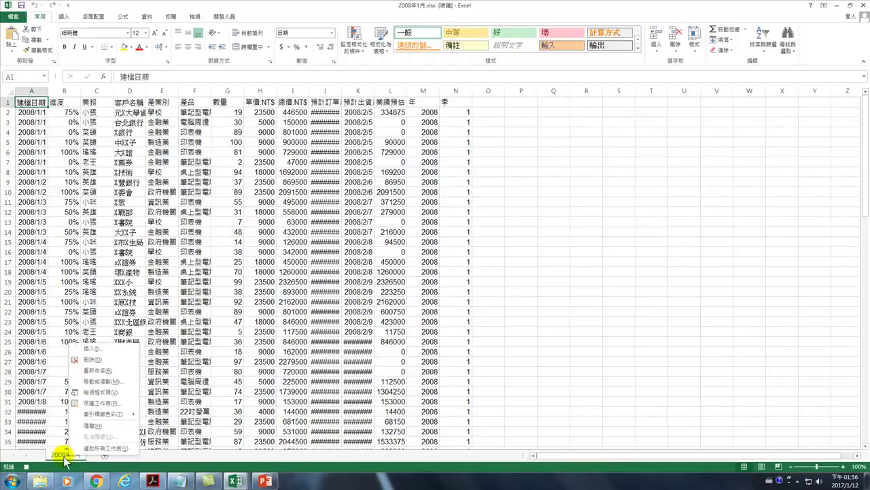
{"action": "left_click", "coordinate": [98, 383]}
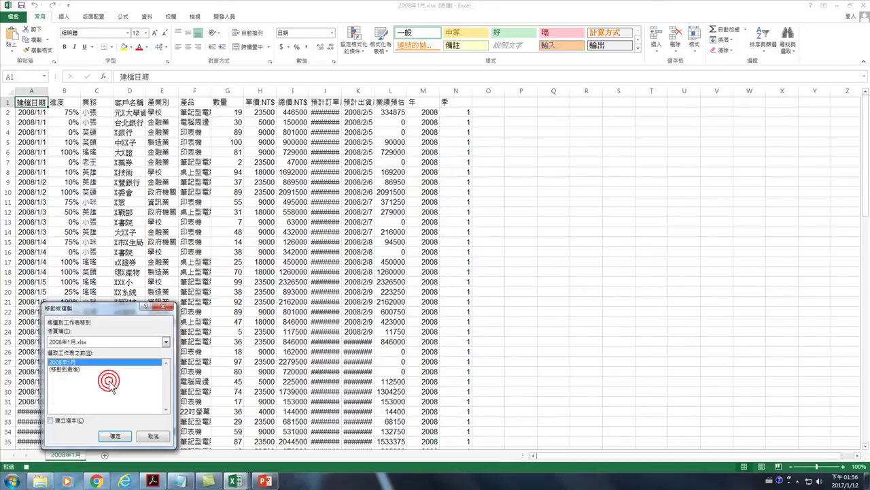
{"action": "left_click", "coordinate": [68, 342]}
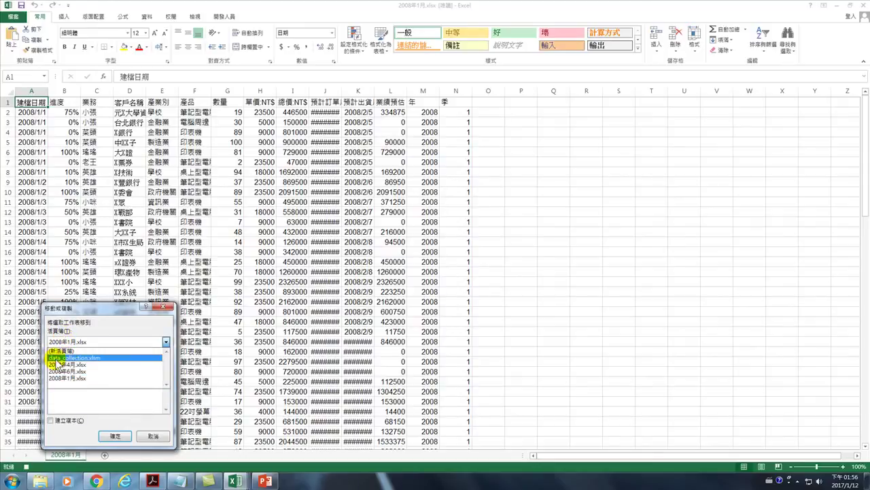
{"action": "left_click", "coordinate": [77, 358]}
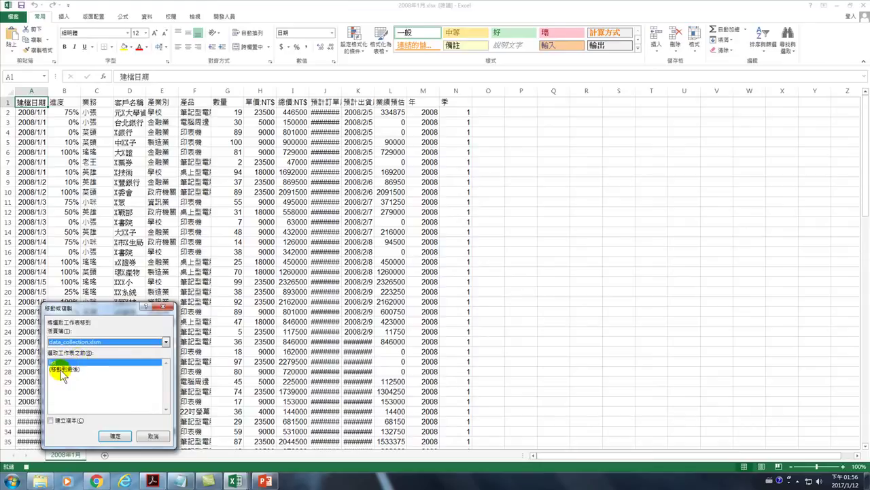
{"action": "left_click", "coordinate": [61, 369]}
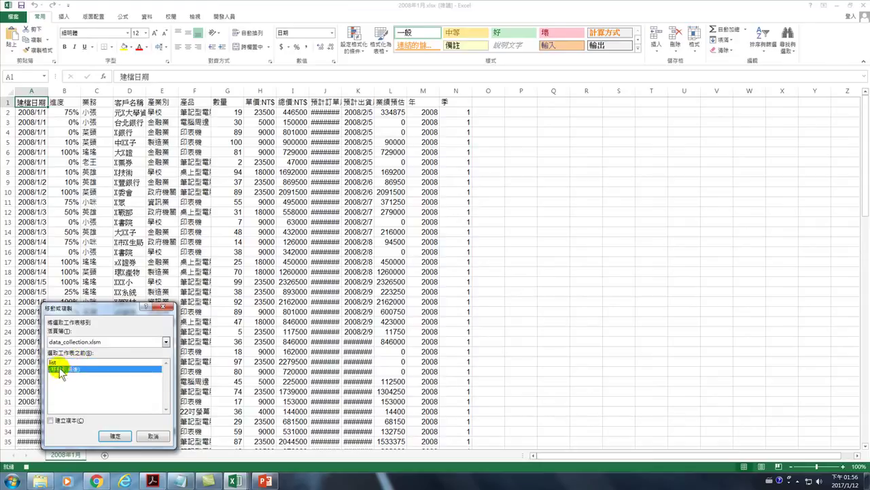
{"action": "left_click", "coordinate": [51, 421]}
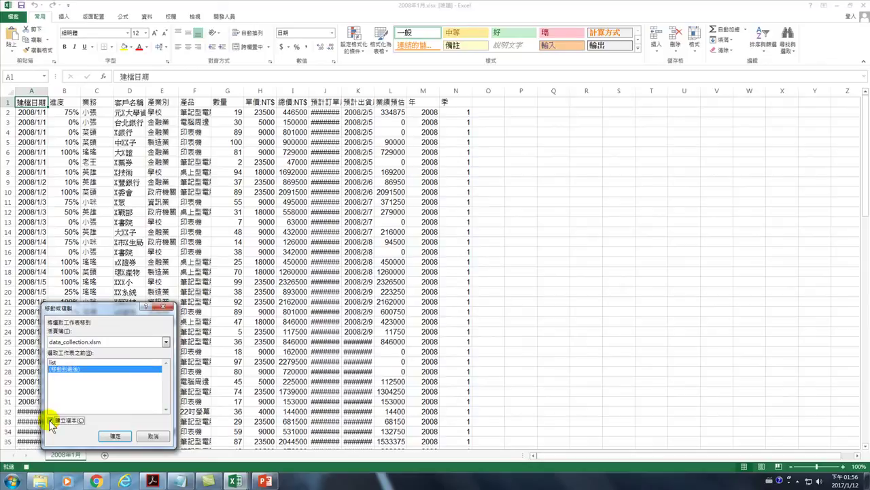
{"action": "left_click", "coordinate": [115, 435]}
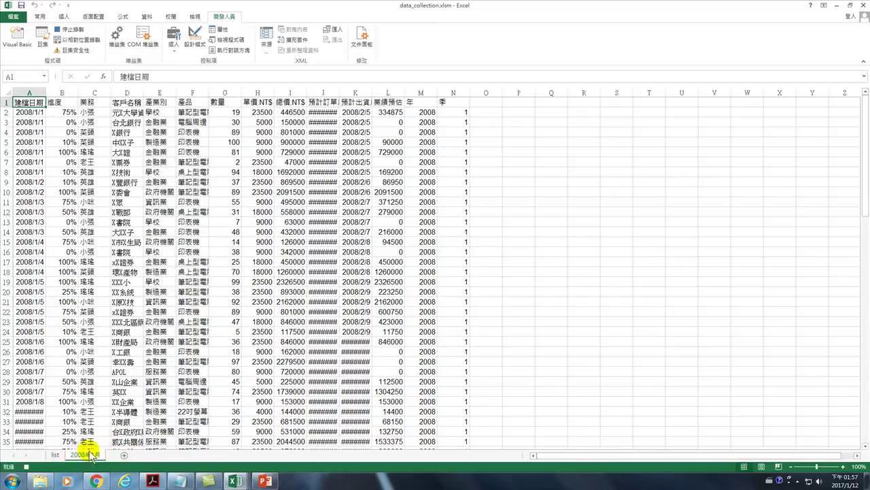
Step: Go back to the list sheet, then switch to the 2008年1月.xlsx workbook and close it
{"action": "left_click", "coordinate": [54, 456]}
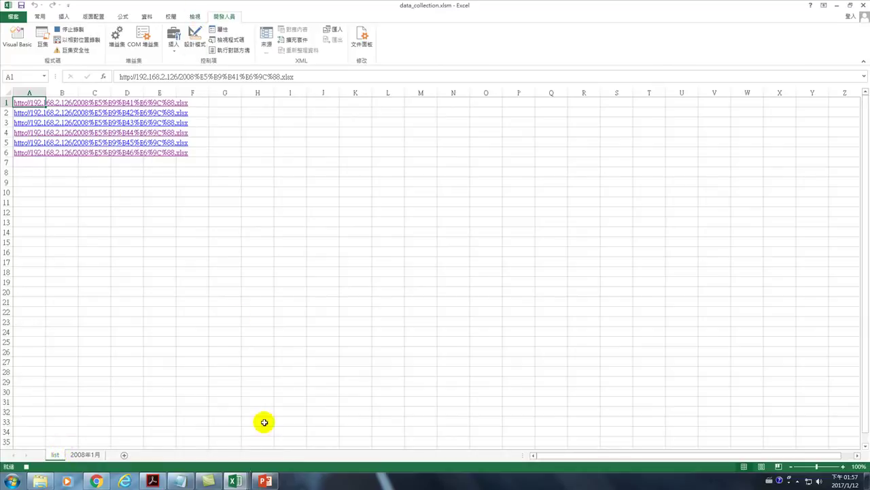
{"action": "left_click", "coordinate": [195, 17]}
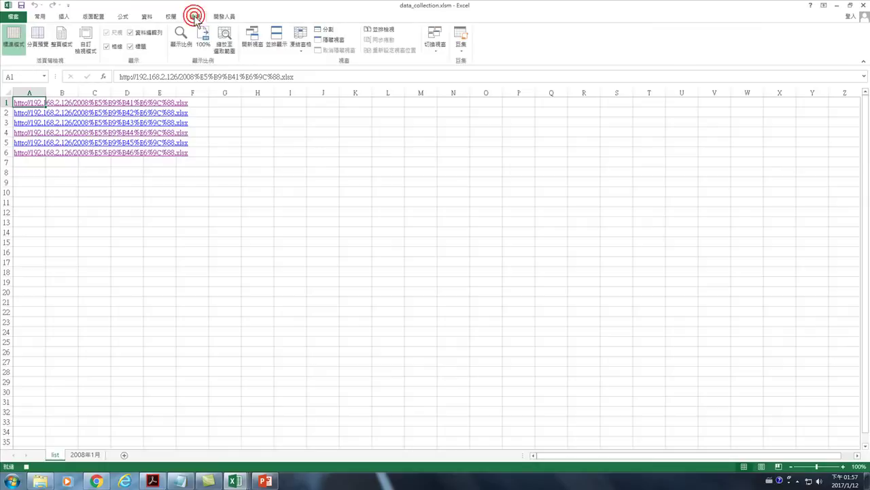
{"action": "left_click", "coordinate": [432, 43]}
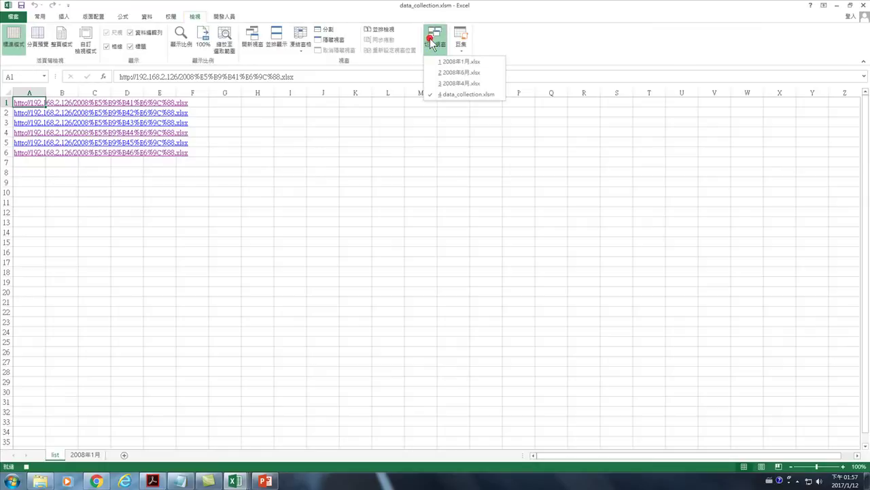
{"action": "left_click", "coordinate": [459, 62]}
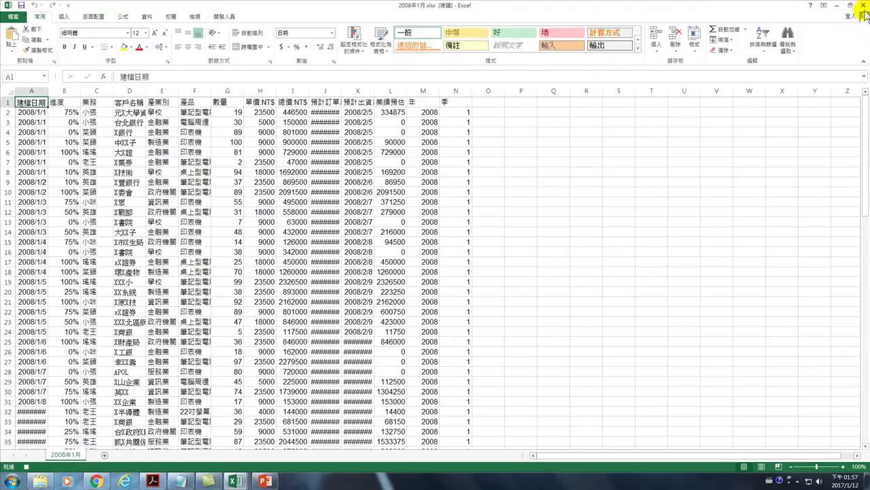
{"action": "left_click", "coordinate": [864, 5]}
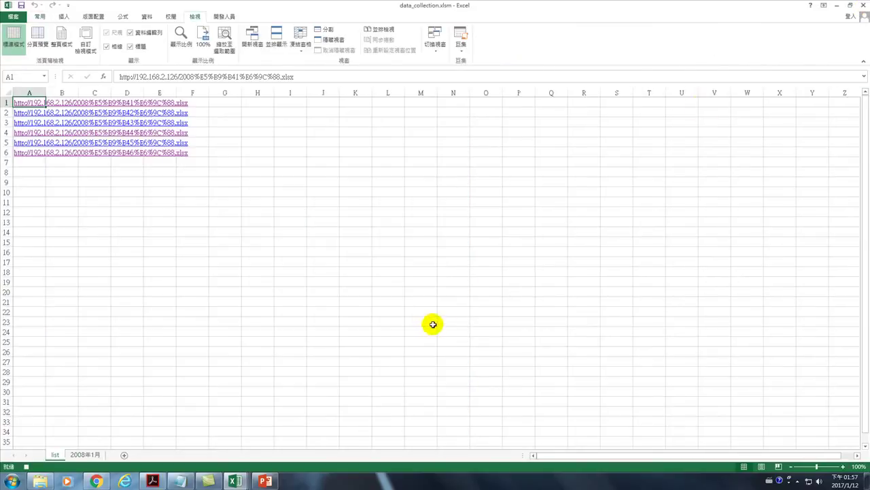
Step: Move the selection down to A2 and stop the macro recording
{"action": "key", "text": "Down"}
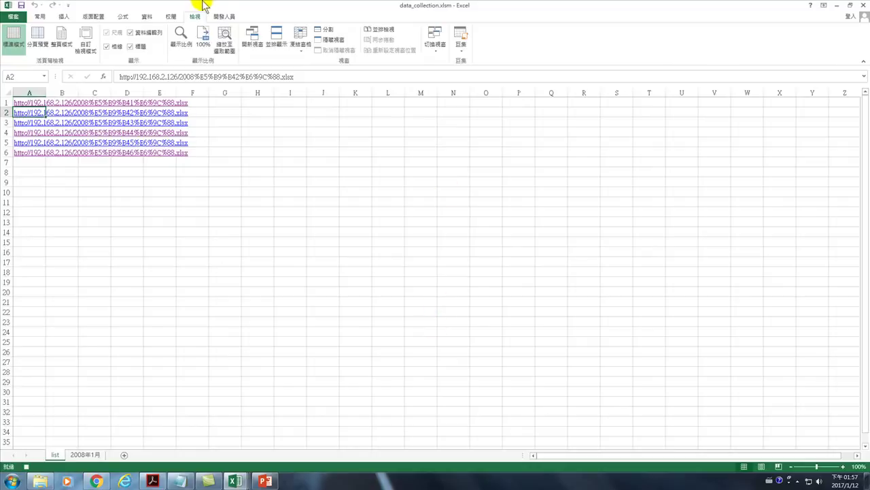
{"action": "left_click", "coordinate": [223, 17]}
{"action": "left_click", "coordinate": [71, 30]}
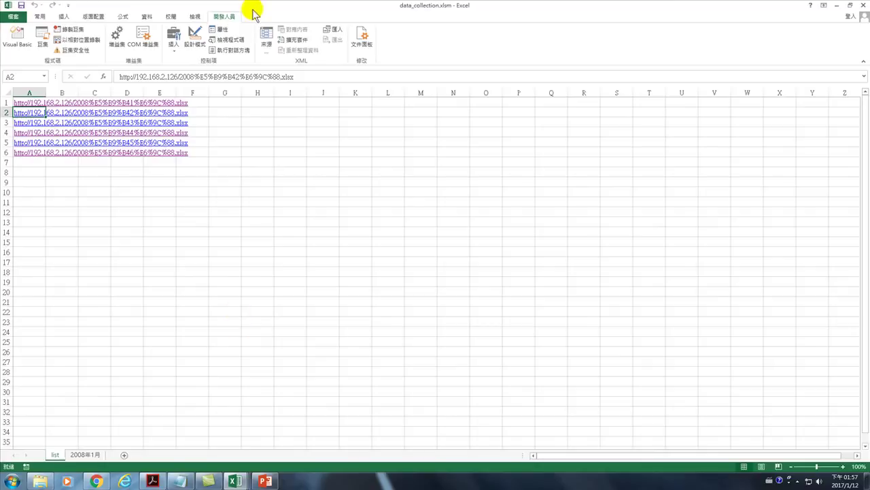
Step: Zoom the worksheet in, delete the 2008年1月 sheet after confirming, and return to A1
{"action": "left_click", "coordinate": [238, 481]}
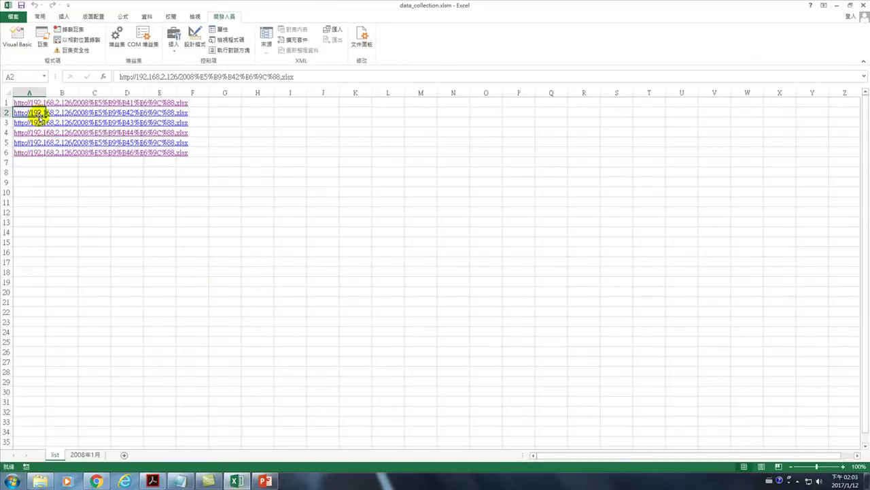
{"action": "left_click", "coordinate": [844, 467]}
{"action": "left_click", "coordinate": [843, 466]}
{"action": "left_click", "coordinate": [843, 466]}
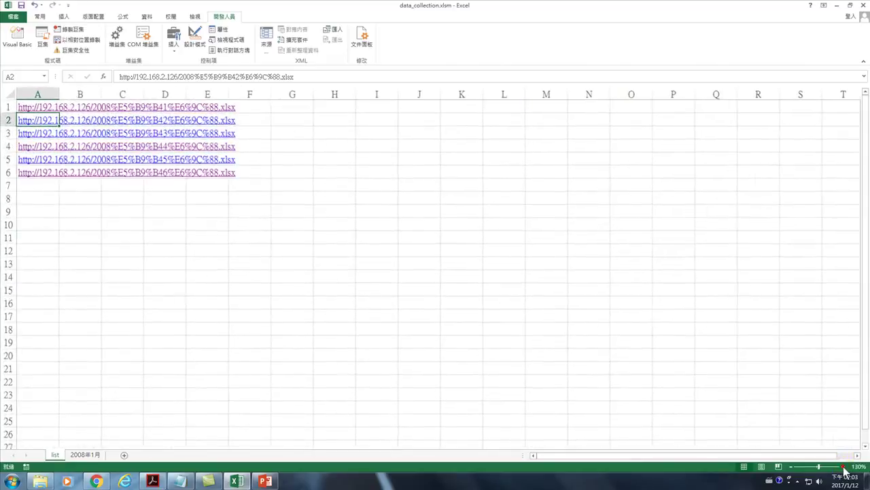
{"action": "left_click", "coordinate": [843, 467]}
{"action": "left_click", "coordinate": [843, 466]}
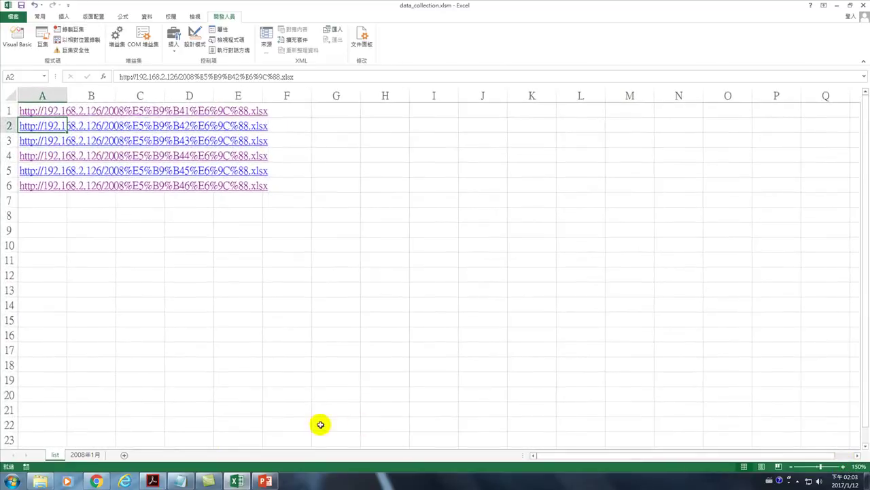
{"action": "right_click", "coordinate": [81, 456]}
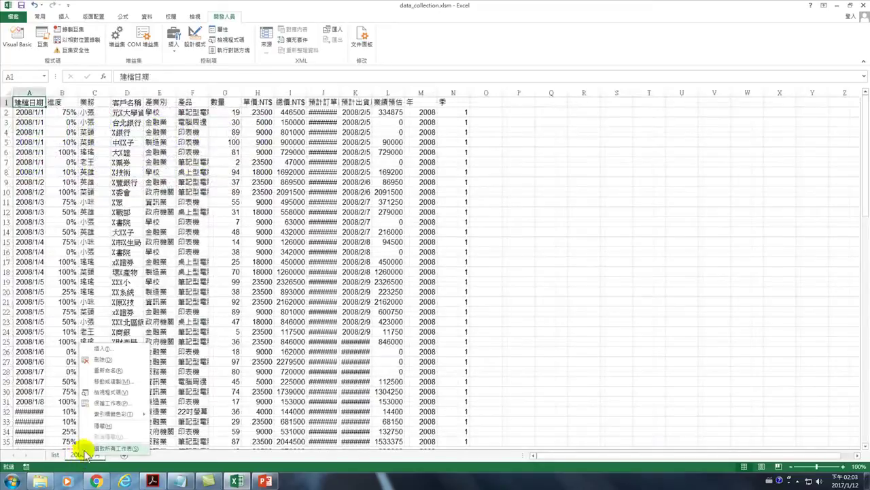
{"action": "left_click", "coordinate": [109, 359]}
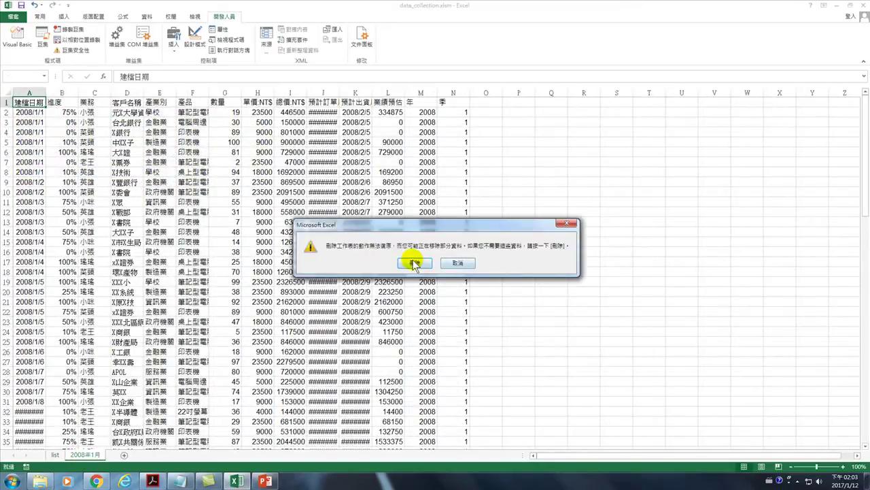
{"action": "left_click", "coordinate": [412, 260]}
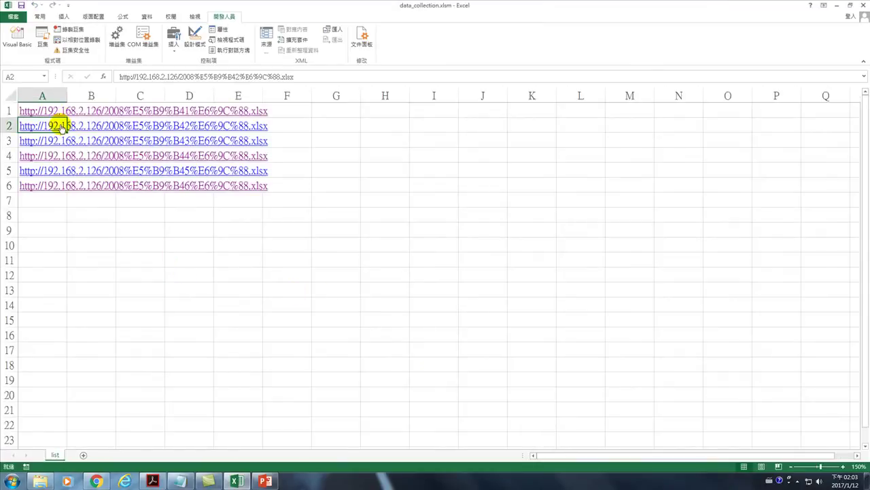
{"action": "key", "text": "Up"}
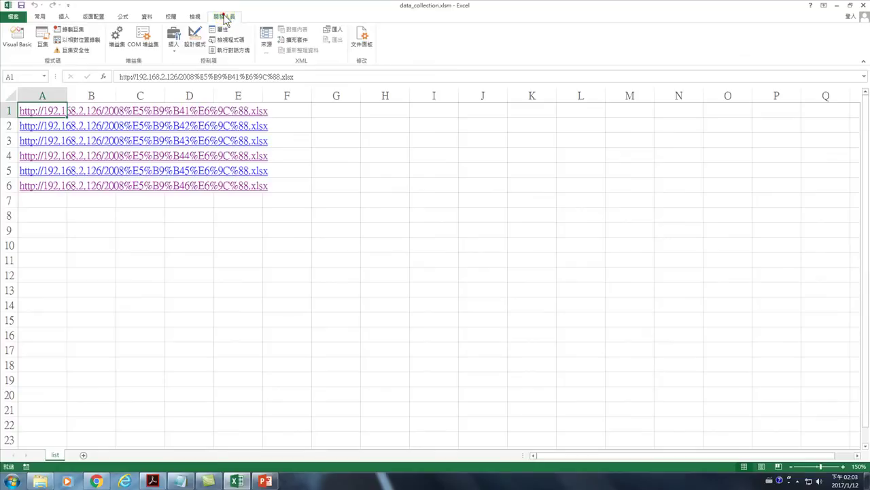
Step: Run macro 巨集1, accept the security prompt, and check the restored 2008年1月 sheet before returning to list
{"action": "left_click", "coordinate": [42, 38]}
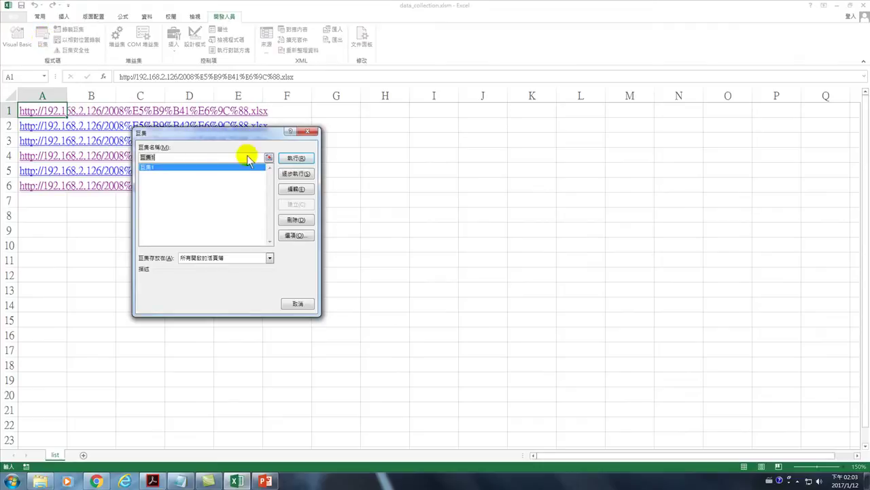
{"action": "left_click", "coordinate": [296, 157]}
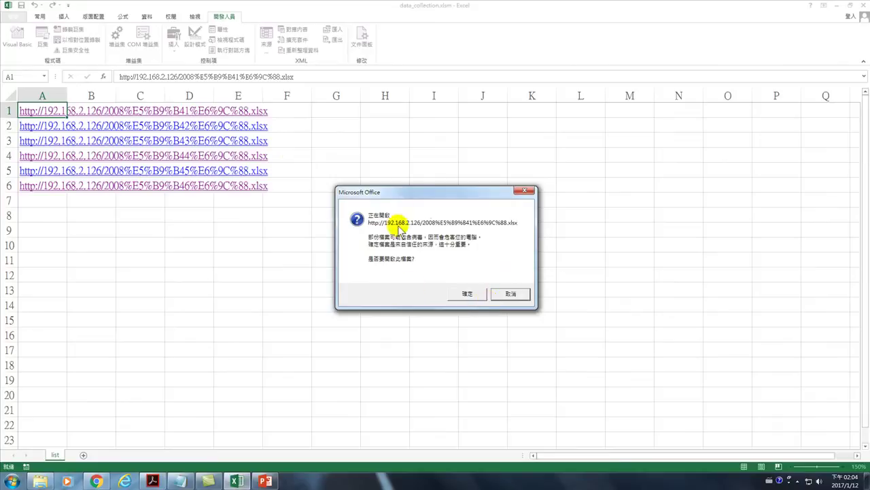
{"action": "left_click", "coordinate": [467, 294]}
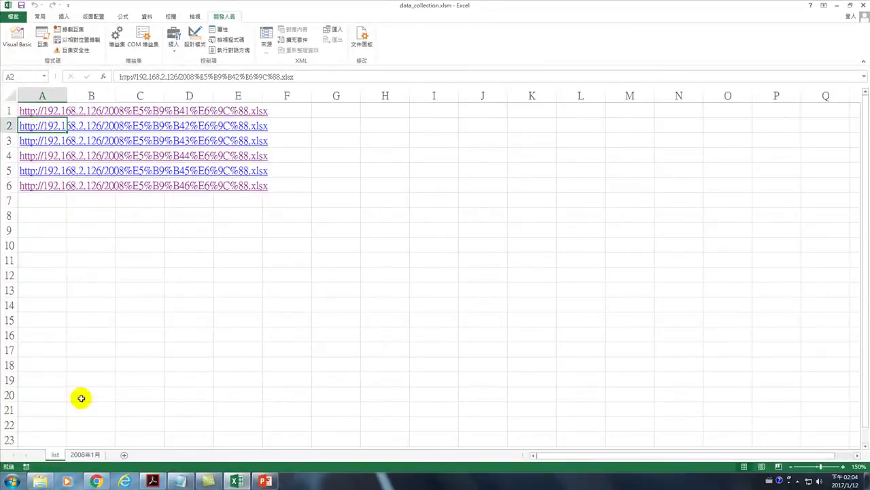
{"action": "left_click", "coordinate": [85, 455]}
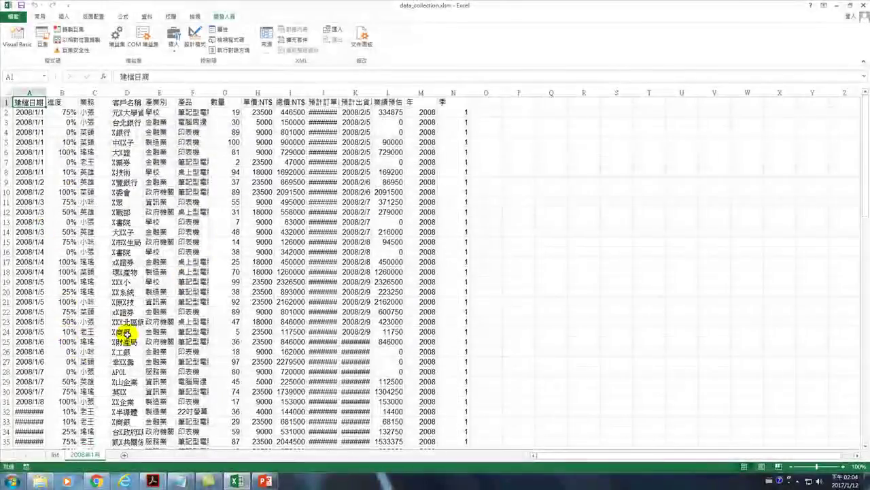
{"action": "left_click", "coordinate": [58, 455]}
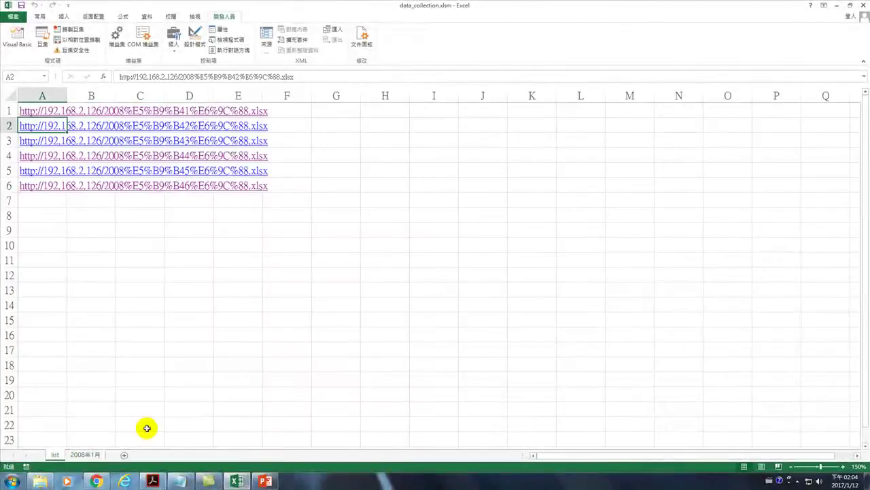
{"action": "mouse_move", "coordinate": [243, 483]}
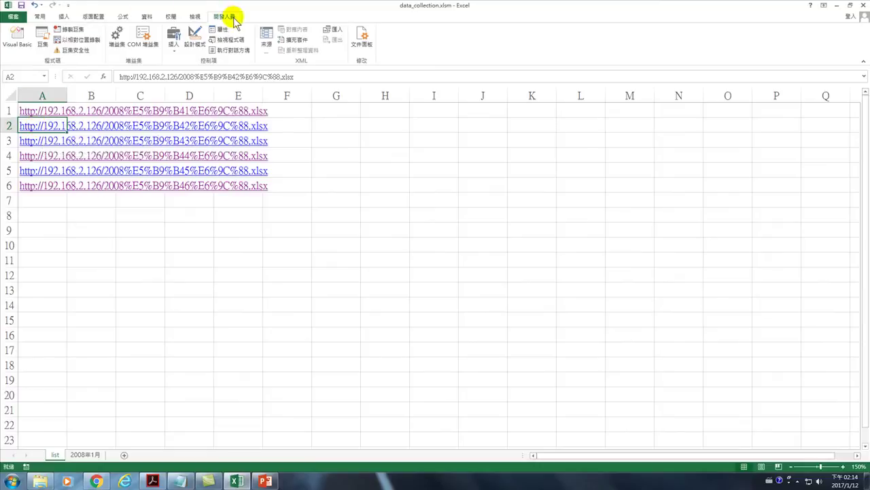
Step: Open 巨集1's code in the VBA editor and highlight the sheet name 2008年1月
{"action": "left_click", "coordinate": [40, 37]}
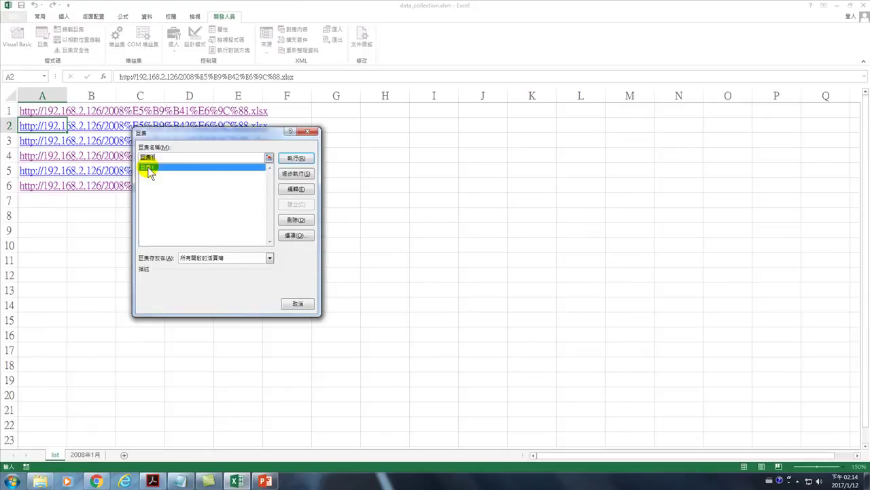
{"action": "left_click", "coordinate": [295, 190]}
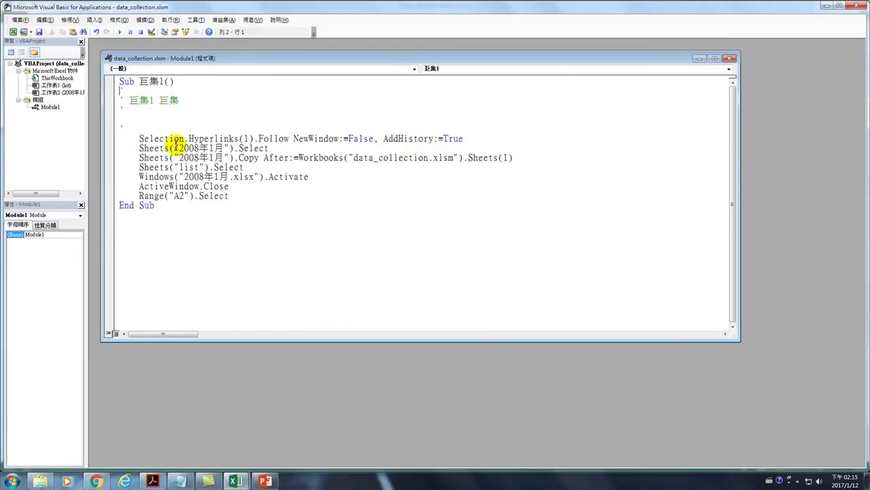
{"action": "left_click_drag", "start_coordinate": [175, 148], "coordinate": [230, 147]}
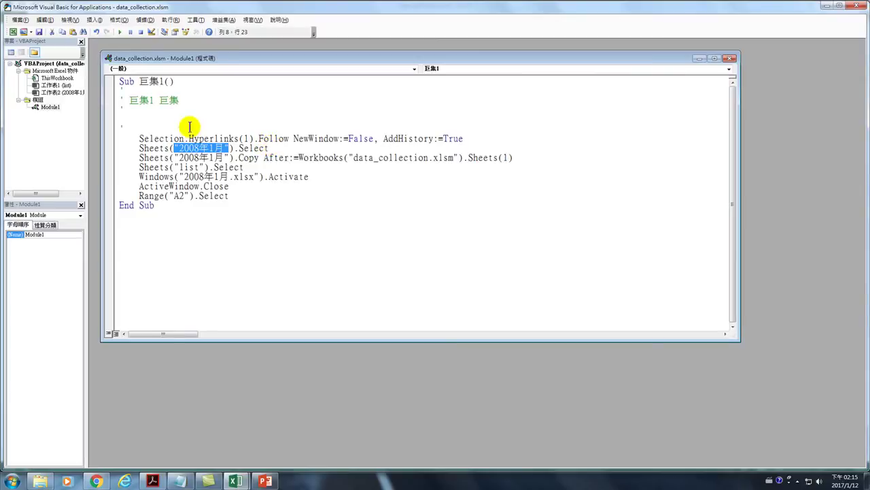
{"action": "left_click_drag", "start_coordinate": [175, 158], "coordinate": [229, 158]}
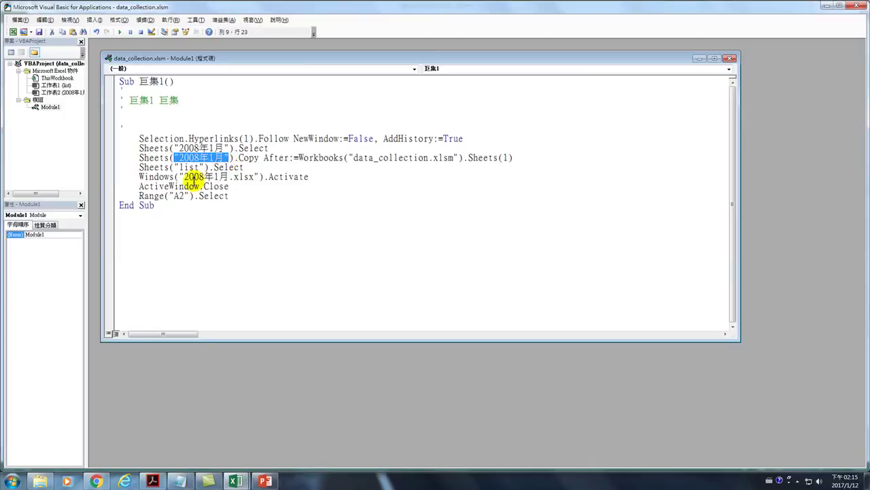
{"action": "left_click_drag", "start_coordinate": [179, 176], "coordinate": [259, 178]}
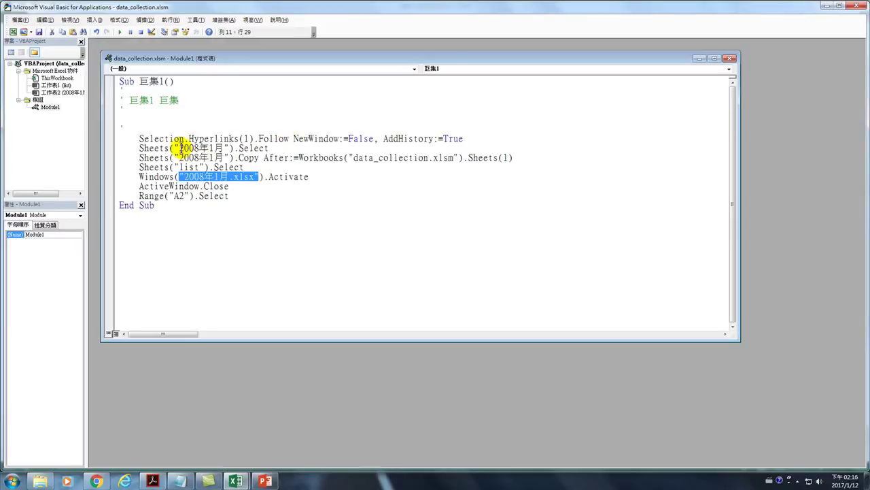
{"action": "left_click_drag", "start_coordinate": [175, 147], "coordinate": [231, 147]}
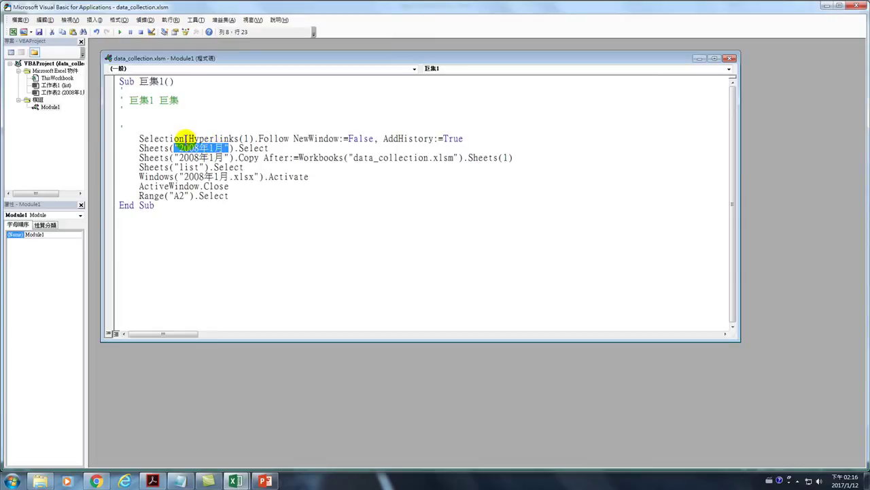
{"action": "left_click", "coordinate": [146, 128]}
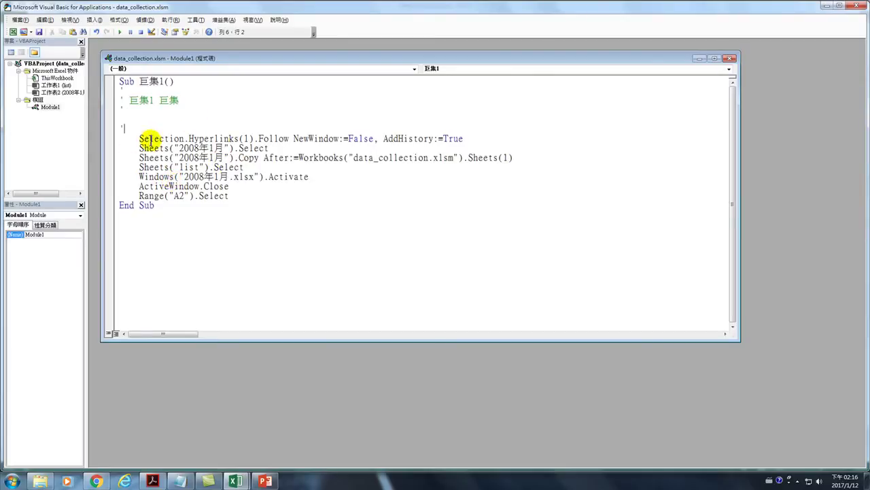
Step: Add the comment '1.開啟網路上連結的檔案 above the Follow hyperlink line
{"action": "key", "text": "Return"}
{"action": "type", "text": "'"}
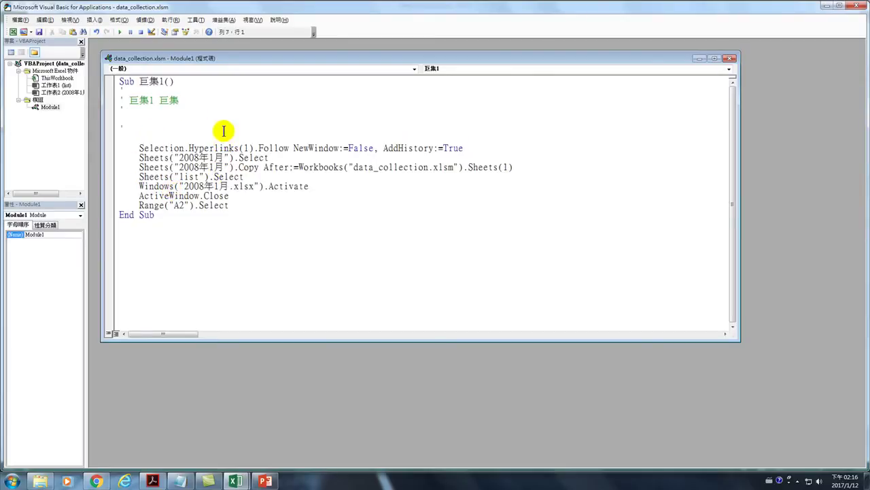
{"action": "type", "text": "1."}
{"action": "key", "text": "ctrl+space"}
{"action": "type", "text": "開啟檔案"}
{"action": "key", "text": "Left"}
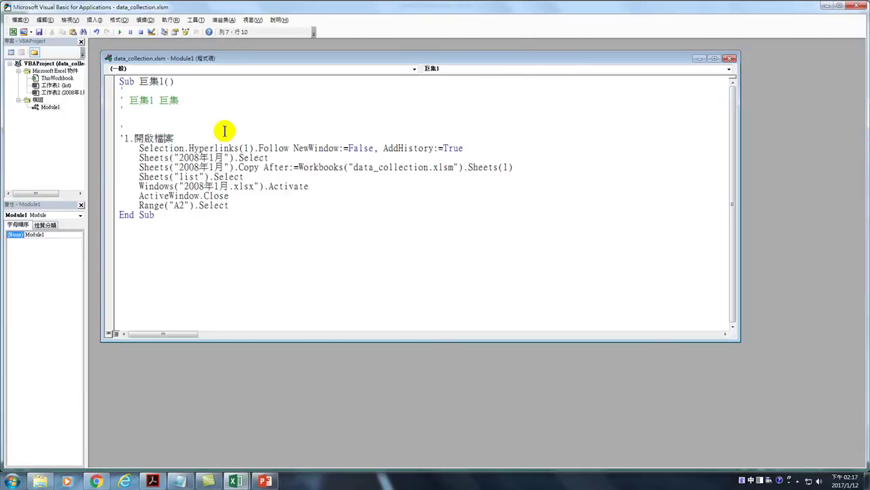
{"action": "key", "text": "shift+Left"}
{"action": "type", "text": "網路上連結的"}
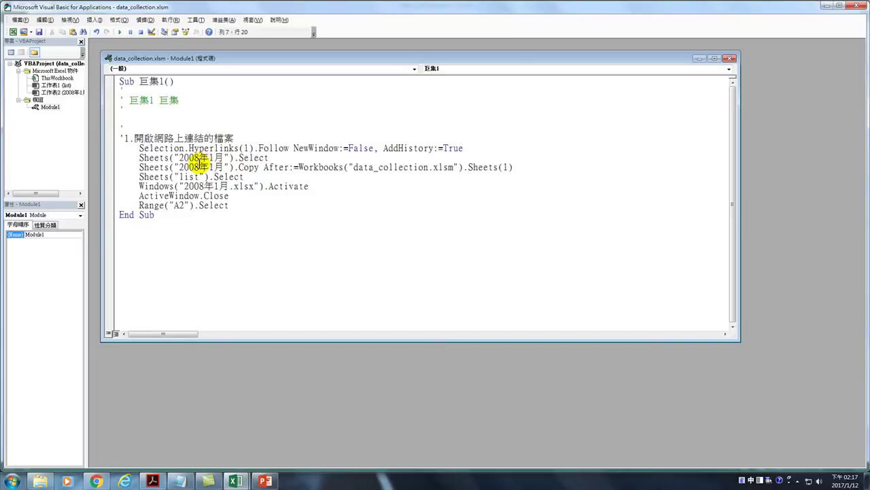
{"action": "left_click", "coordinate": [199, 157]}
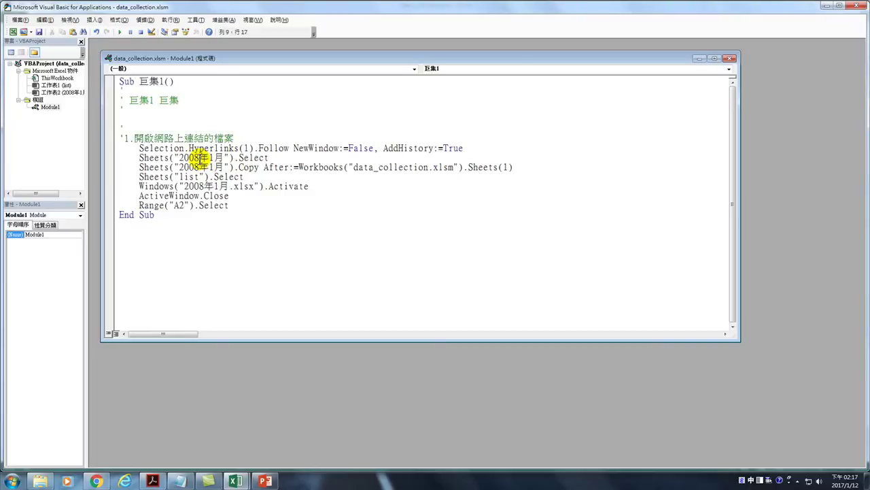
Step: Insert the comment '2.選工作表 below the hyperlink line, above the Sheets select line
{"action": "left_click", "coordinate": [469, 149]}
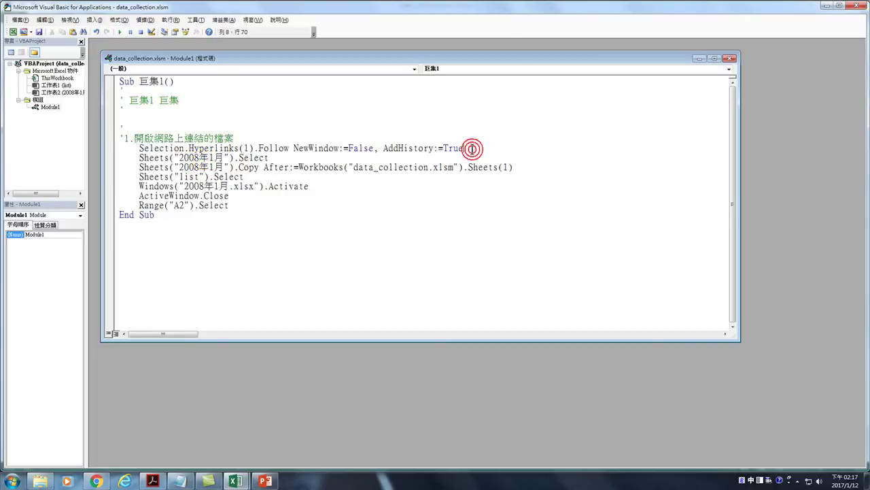
{"action": "key", "text": "Return"}
{"action": "key", "text": "BackSpace"}
{"action": "type", "text": "2."}
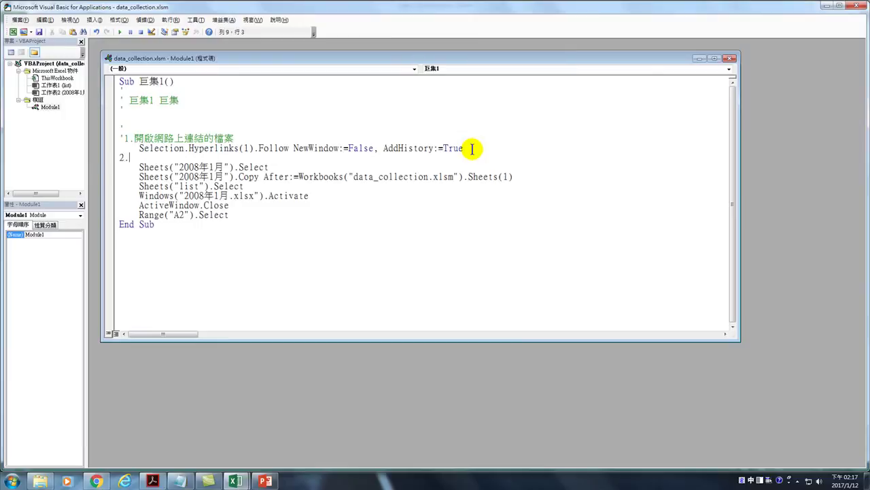
{"action": "type", "text": "選"}
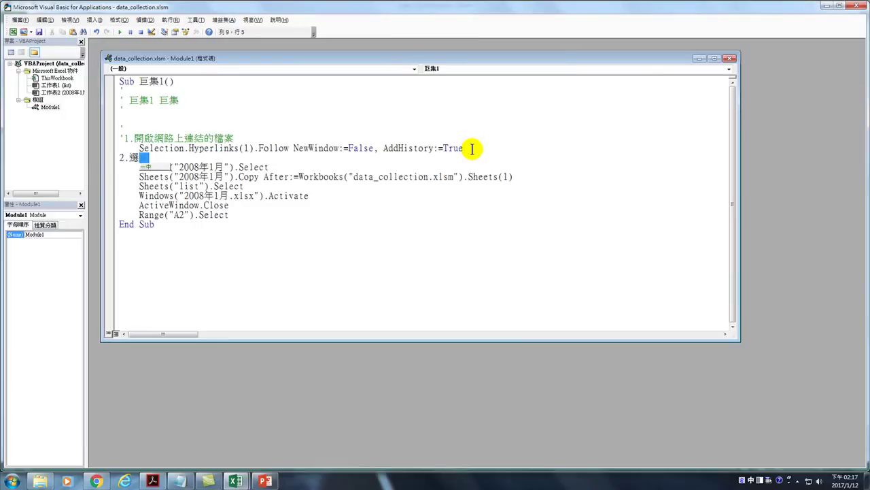
{"action": "type", "text": "工作表"}
{"action": "key", "text": "Home"}
{"action": "type", "text": "'"}
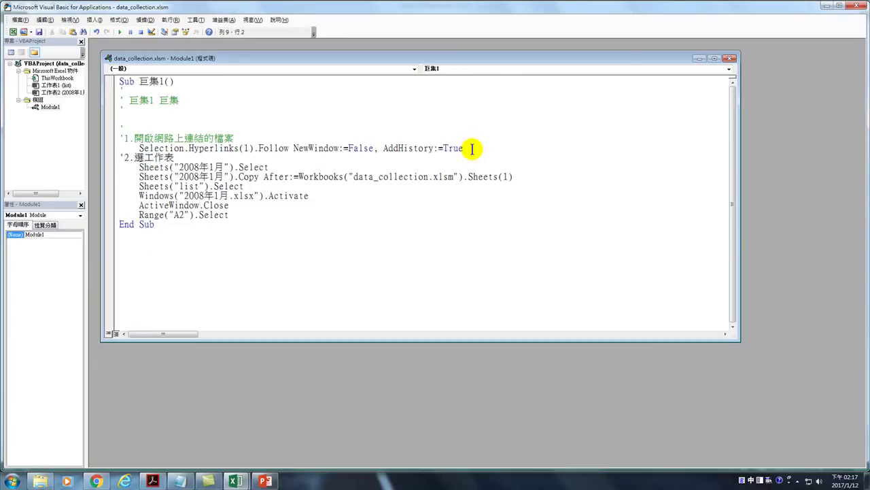
{"action": "key", "text": "Down"}
Step: Add the comment '3.移動或複製工作表 and highlight the sheet-copy statement
{"action": "key", "text": "Return"}
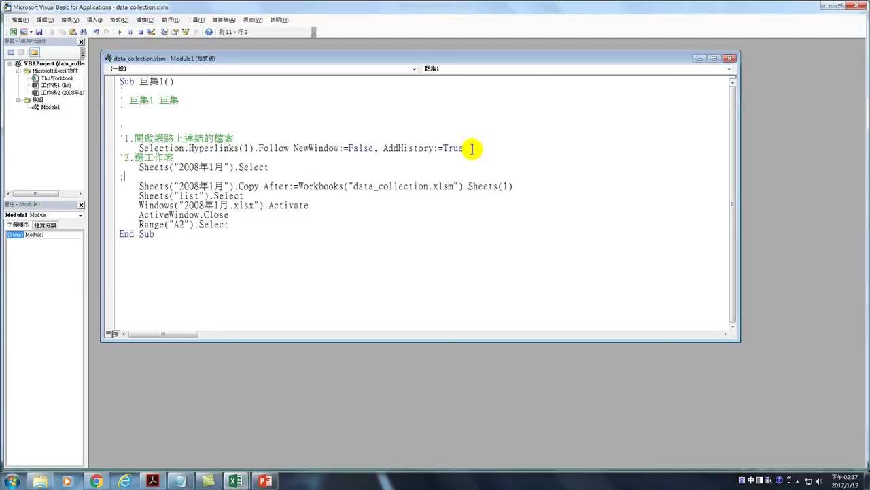
{"action": "type", "text": "3."}
{"action": "type", "text": "j"}
{"action": "type", "text": "移動或"}
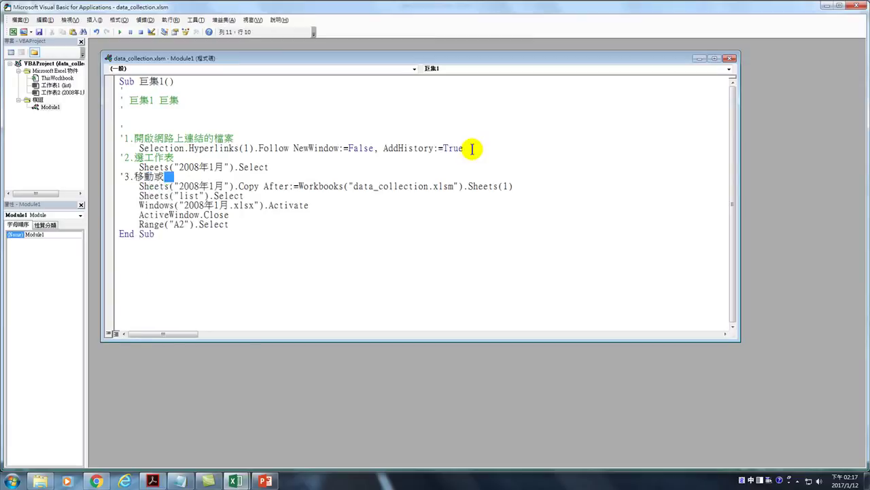
{"action": "type", "text": "複製"}
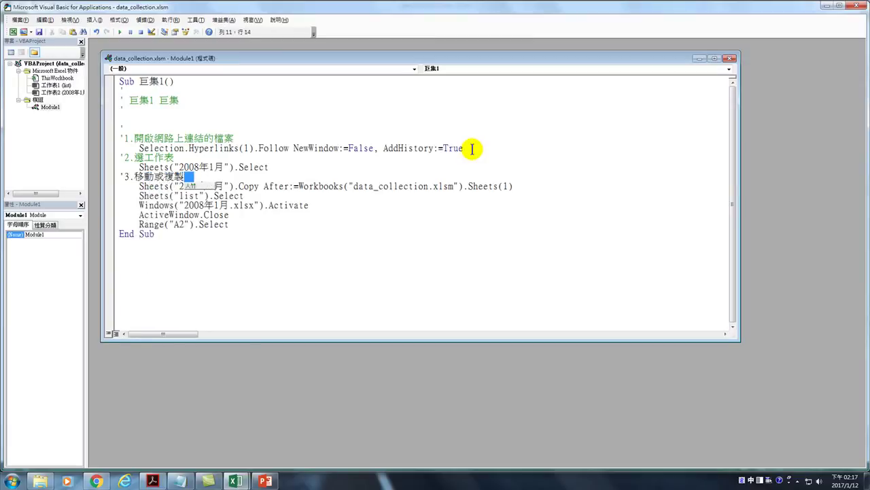
{"action": "type", "text": "工作表"}
{"action": "key", "text": "Escape"}
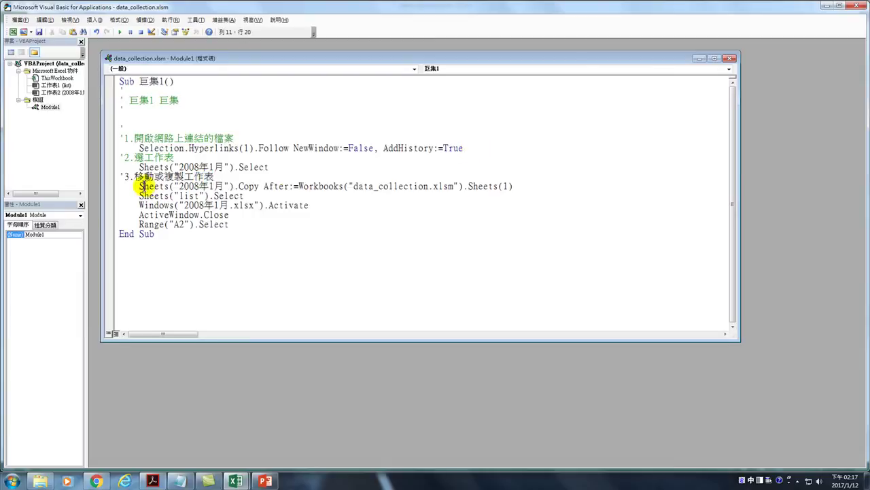
{"action": "left_click_drag", "start_coordinate": [140, 186], "coordinate": [520, 186]}
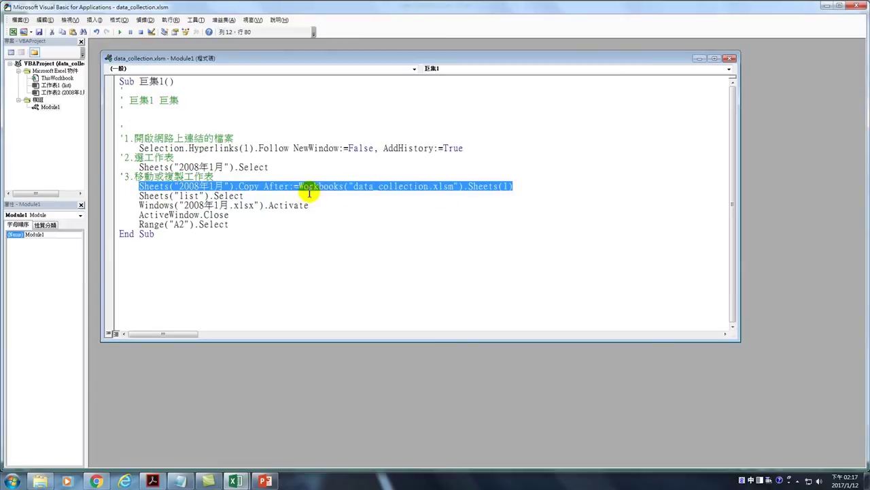
Step: Add the comment '4.切換工作表 below the sheet-copy statement
{"action": "left_click", "coordinate": [520, 185]}
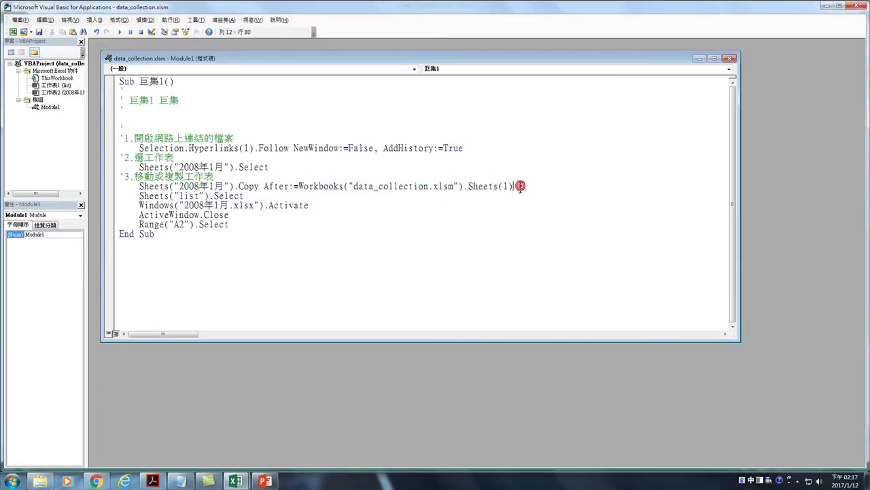
{"action": "key", "text": "Return"}
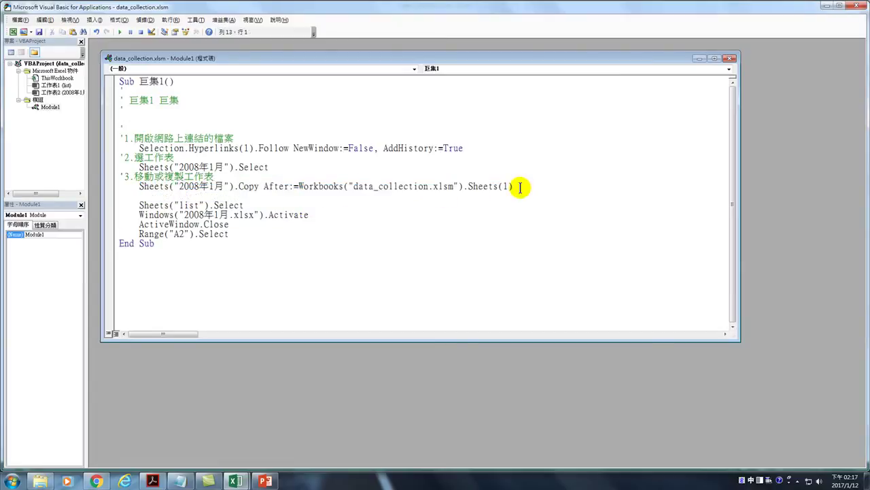
{"action": "type", "text": "'4."}
{"action": "type", "text": "切換工作表"}
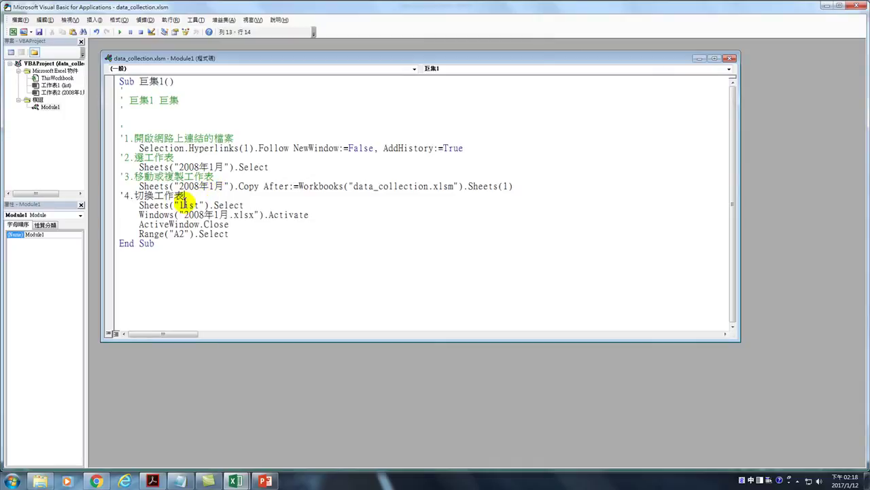
Step: Start a '5. comment after the list-sheet line and highlight the two workbook-closing lines
{"action": "left_click", "coordinate": [251, 205]}
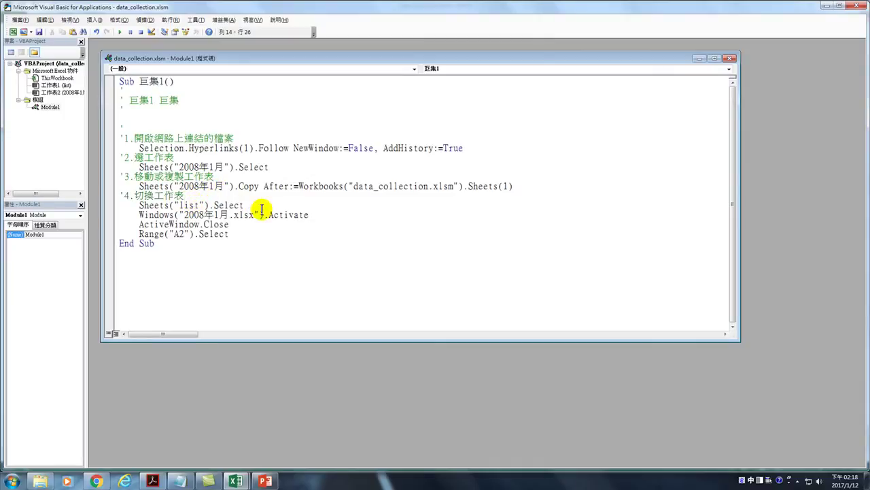
{"action": "key", "text": "Return"}
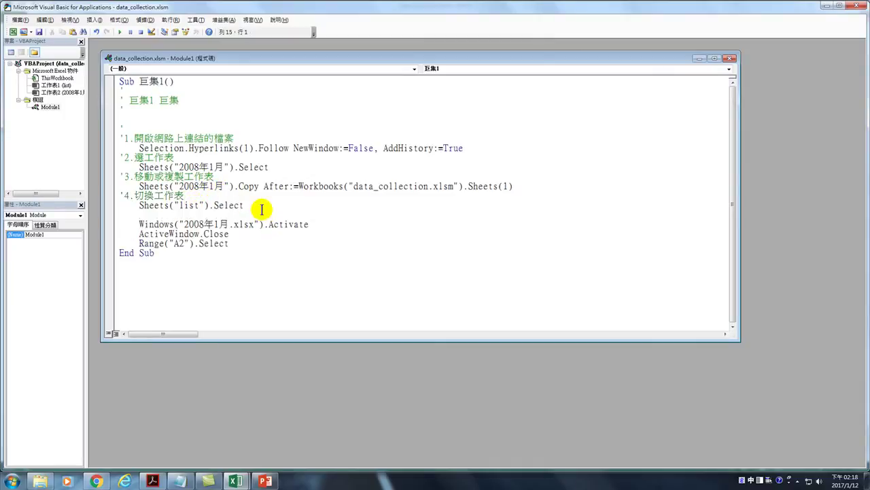
{"action": "type", "text": "'5."}
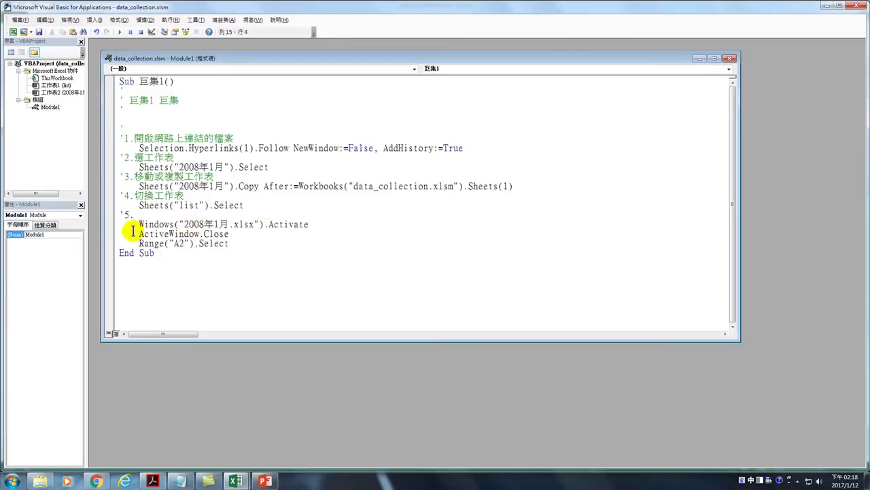
{"action": "left_click_drag", "start_coordinate": [138, 223], "coordinate": [233, 234]}
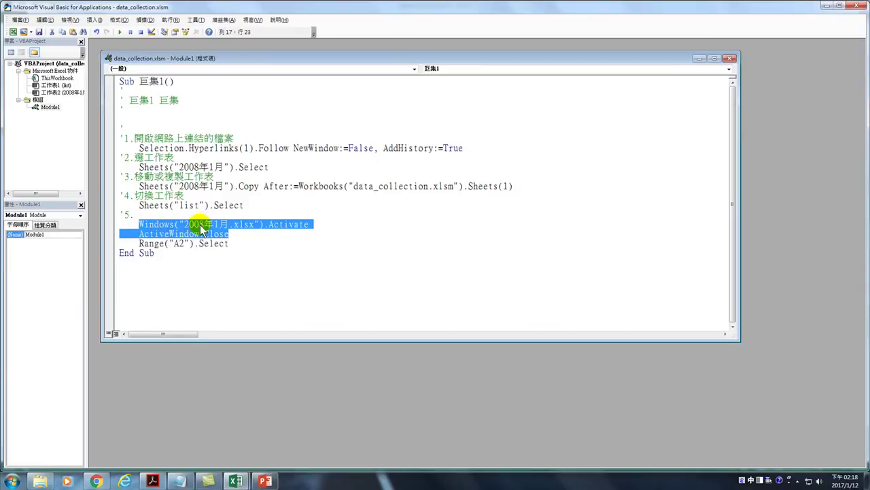
Step: Complete the step 5 comment as '5.關閉剛才開啟的檔案
{"action": "left_click", "coordinate": [137, 224]}
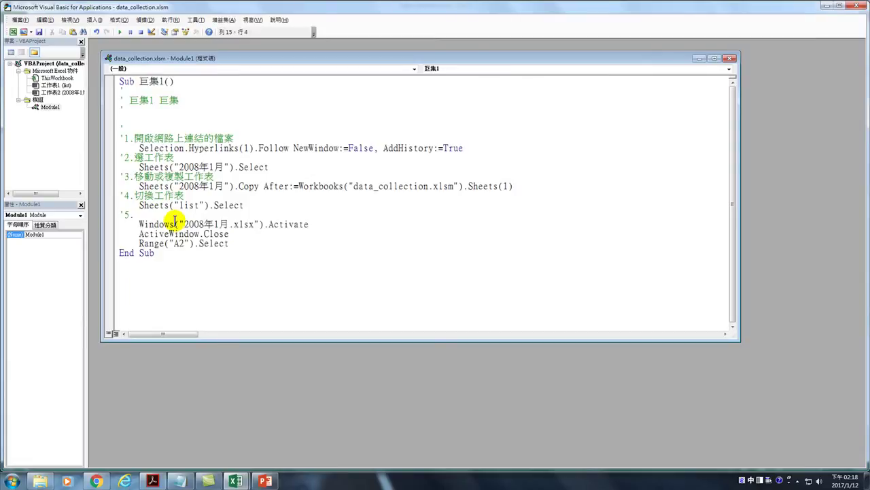
{"action": "type", "text": "關"}
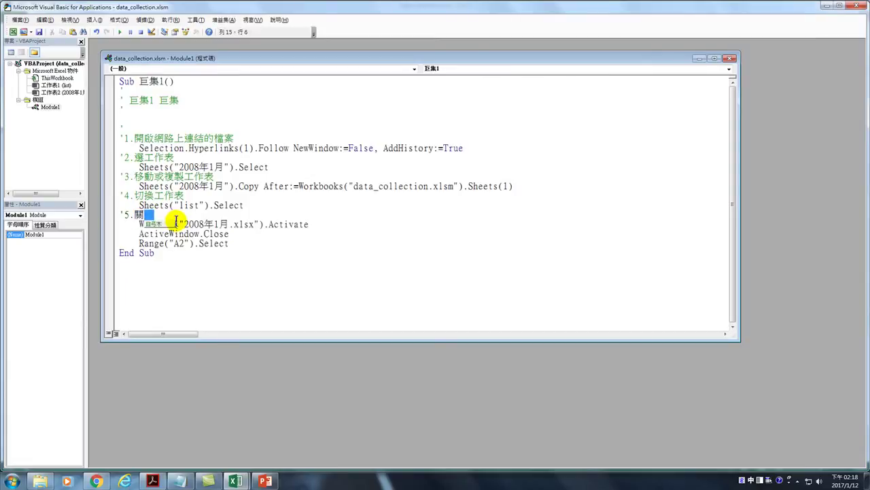
{"action": "type", "text": "閉檔案"}
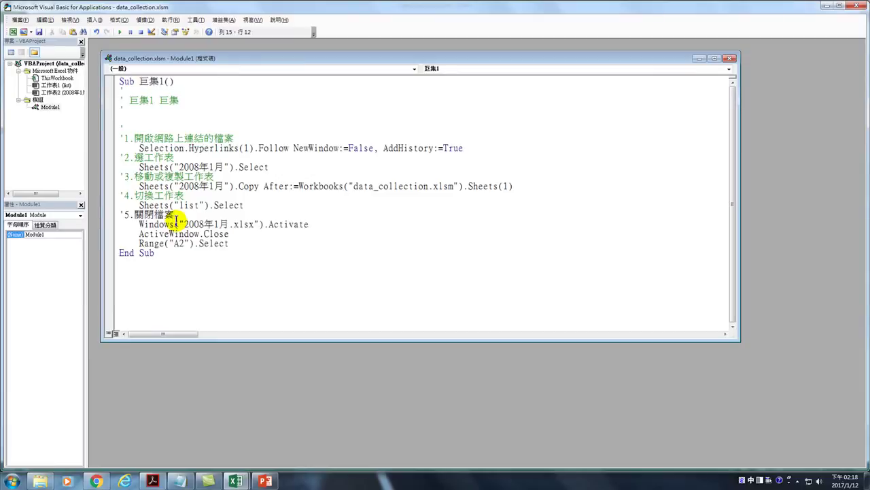
{"action": "key", "text": "Left"}
{"action": "key", "text": "Left"}
{"action": "type", "text": "剛才"}
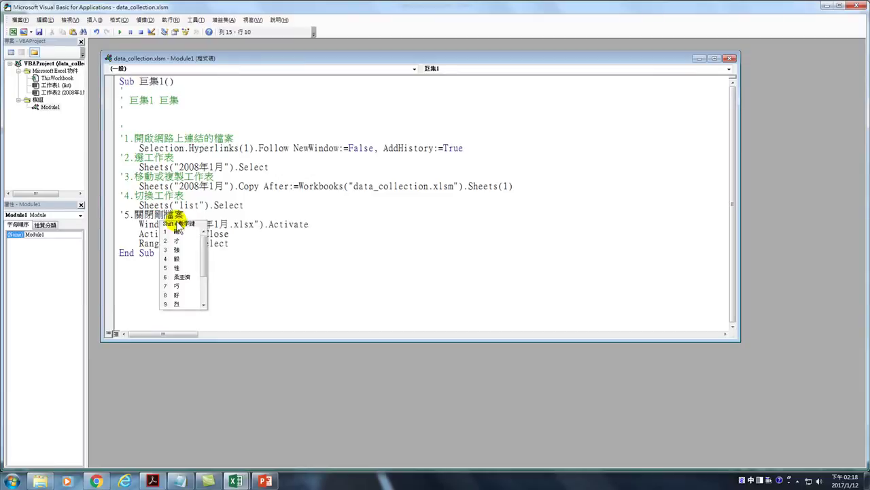
{"action": "type", "text": "開啟的"}
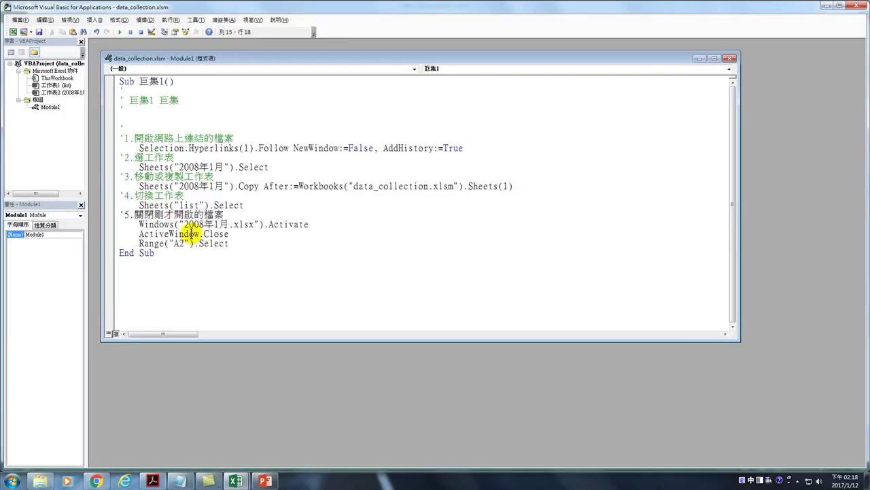
Step: Add the comment 6.下移一格 after the ActiveWindow.Close line
{"action": "left_click", "coordinate": [236, 235]}
{"action": "left_click", "coordinate": [250, 235]}
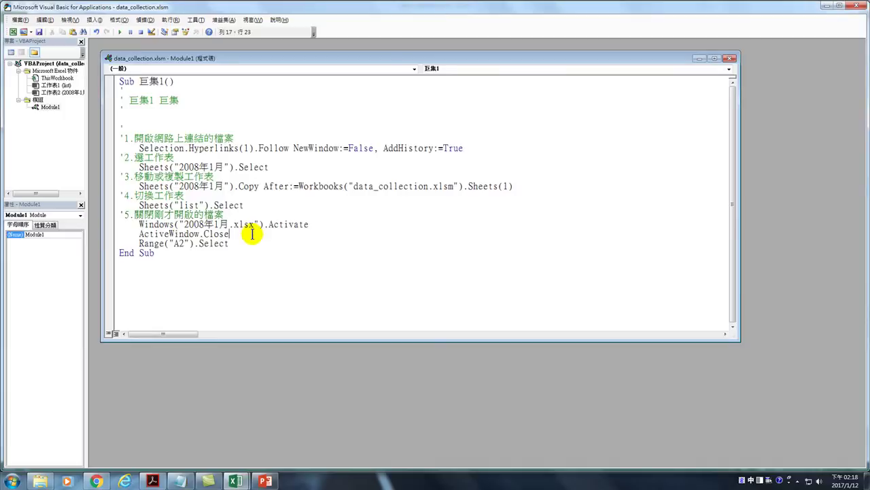
{"action": "key", "text": "Return"}
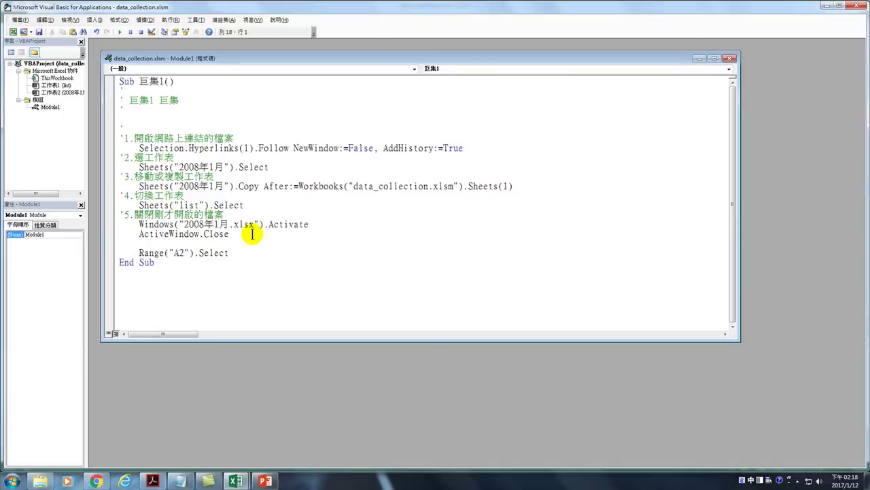
{"action": "type", "text": "'6."}
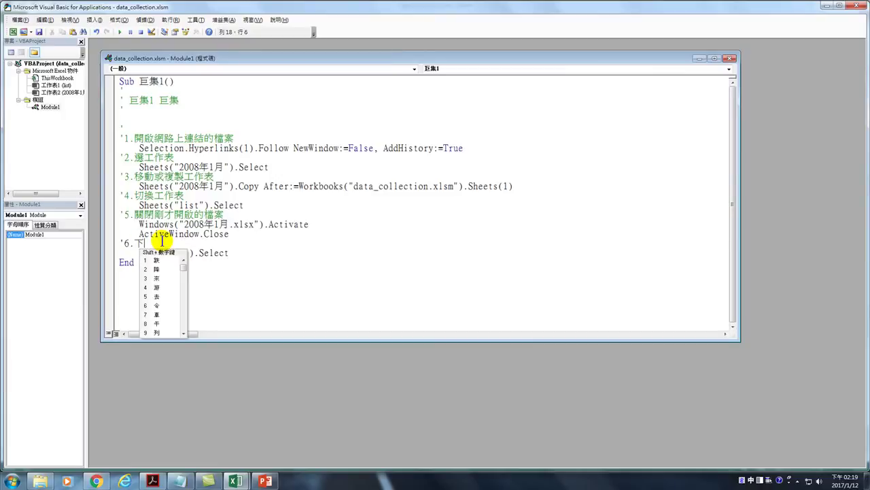
{"action": "type", "text": "下移一格"}
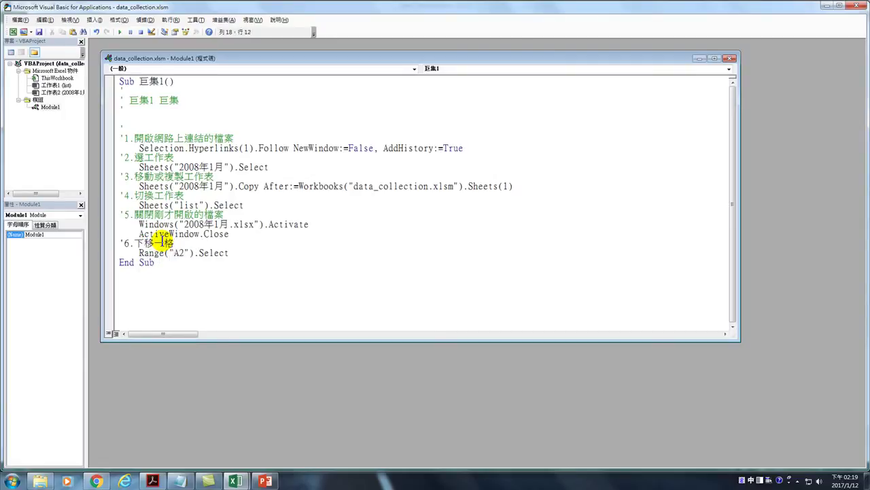
{"action": "left_click", "coordinate": [174, 265]}
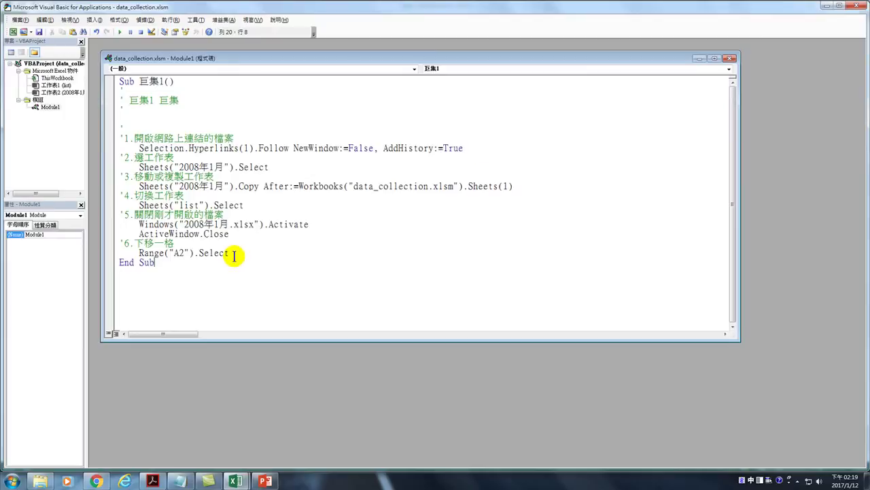
{"action": "left_click", "coordinate": [858, 6]}
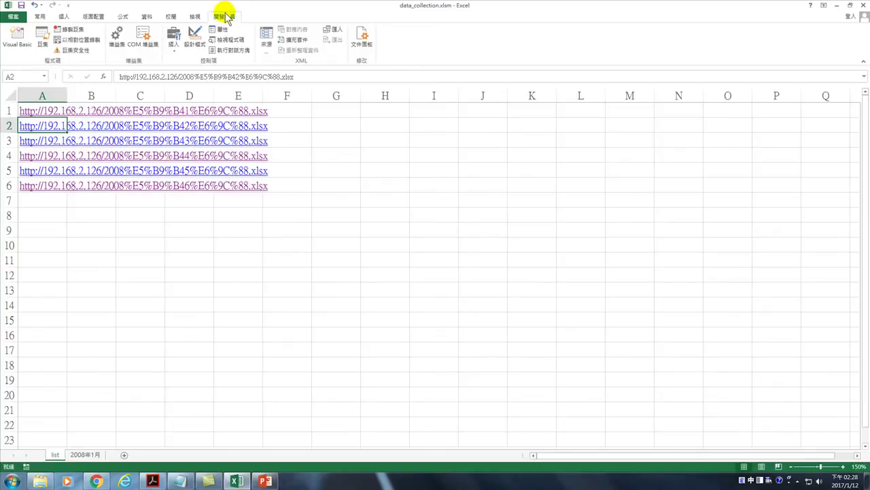
{"action": "left_click", "coordinate": [42, 38]}
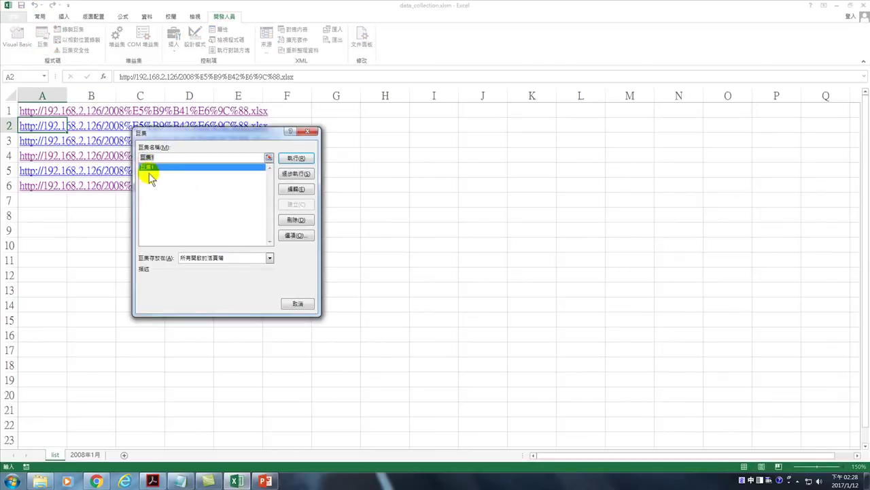
{"action": "left_click", "coordinate": [296, 189]}
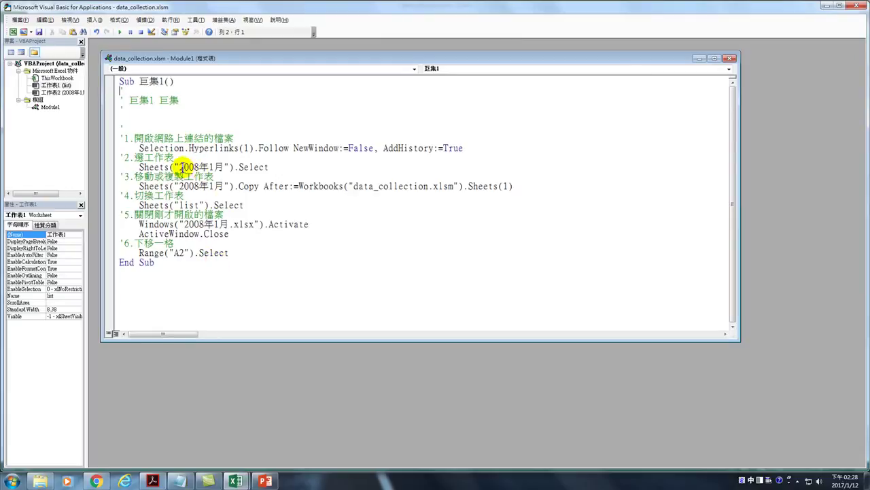
Step: Highlight 2008年1月 inside the step 2 Sheets(...).Select statement
{"action": "left_click", "coordinate": [175, 167]}
{"action": "left_click_drag", "start_coordinate": [175, 167], "coordinate": [230, 166]}
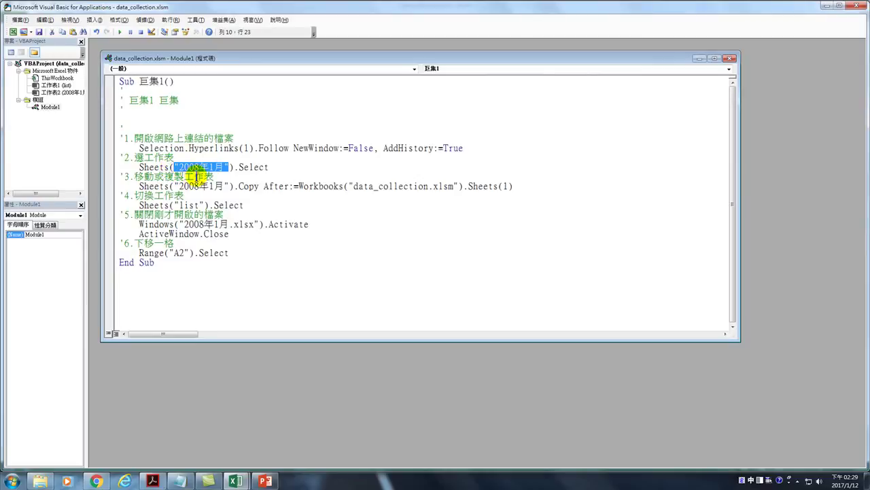
Step: Highlight 2008年1月 in the Copy line and 2008年1月.xlsx in the Windows(...).Activate line
{"action": "left_click", "coordinate": [176, 186]}
{"action": "left_click_drag", "start_coordinate": [176, 186], "coordinate": [229, 186]}
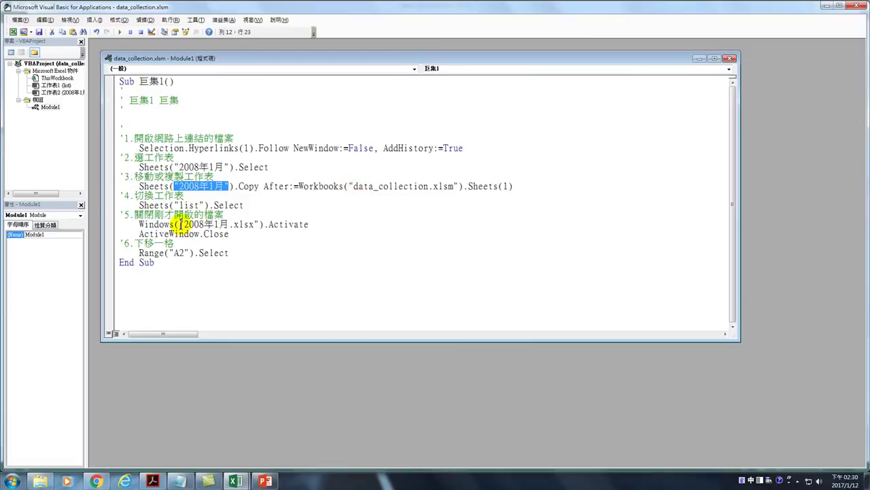
{"action": "left_click_drag", "start_coordinate": [178, 224], "coordinate": [259, 225]}
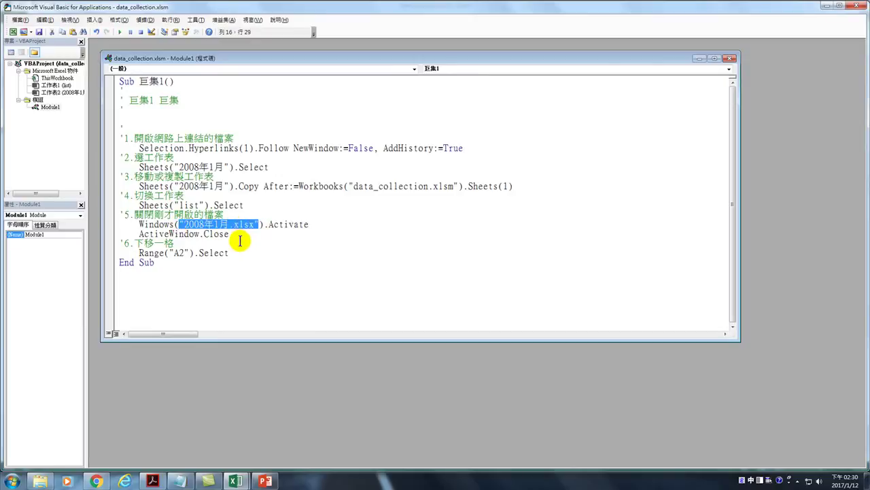
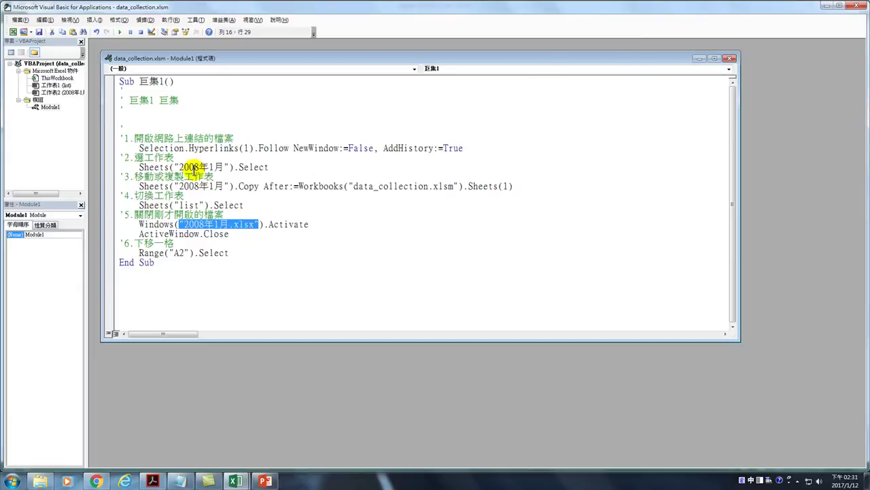
Step: Replace the fixed 2008年1月 in step 2's Sheets(...).Select with ActiveSheet.Name
{"action": "left_click_drag", "start_coordinate": [175, 166], "coordinate": [232, 167]}
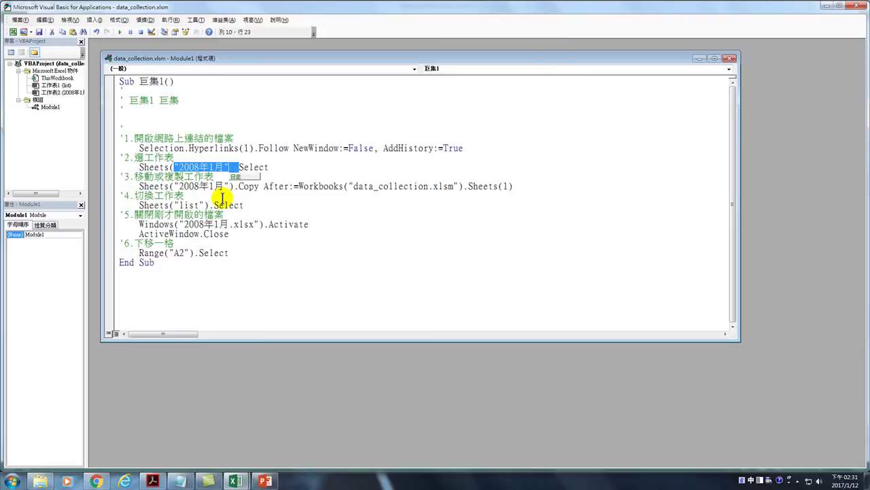
{"action": "type", "text": "active"}
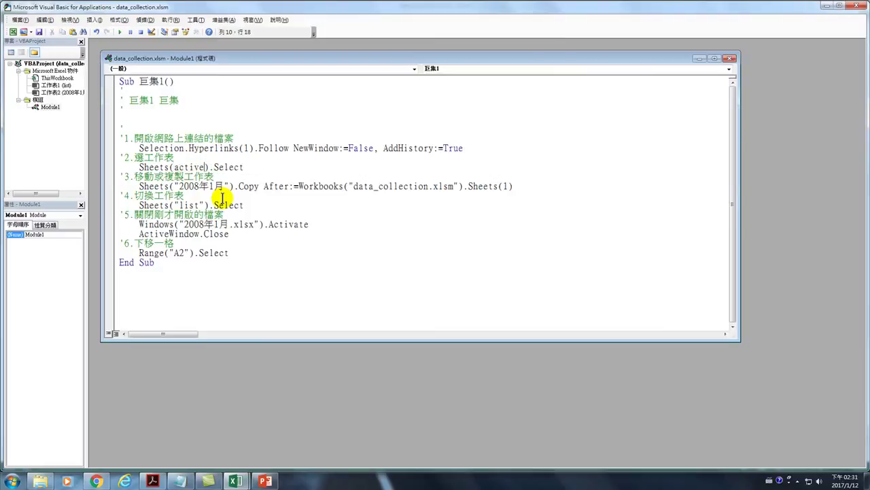
{"action": "type", "text": "sheet.name"}
{"action": "left_click", "coordinate": [203, 204]}
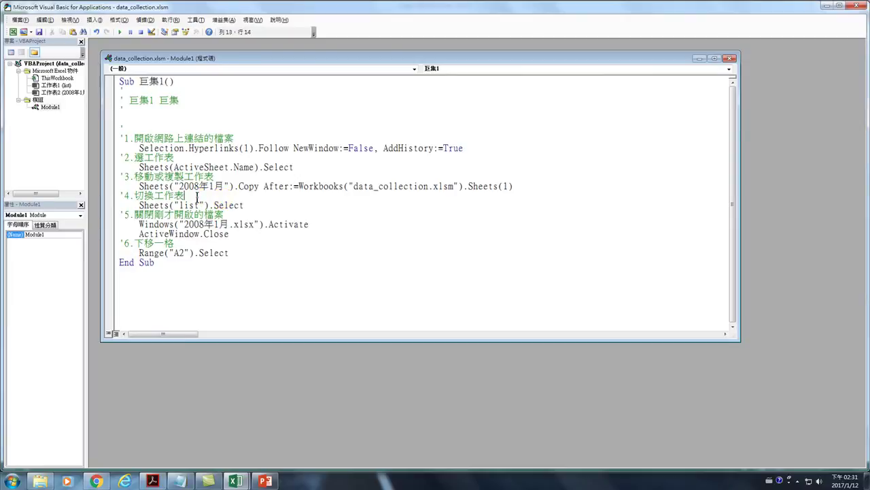
{"action": "left_click_drag", "start_coordinate": [174, 167], "coordinate": [254, 170]}
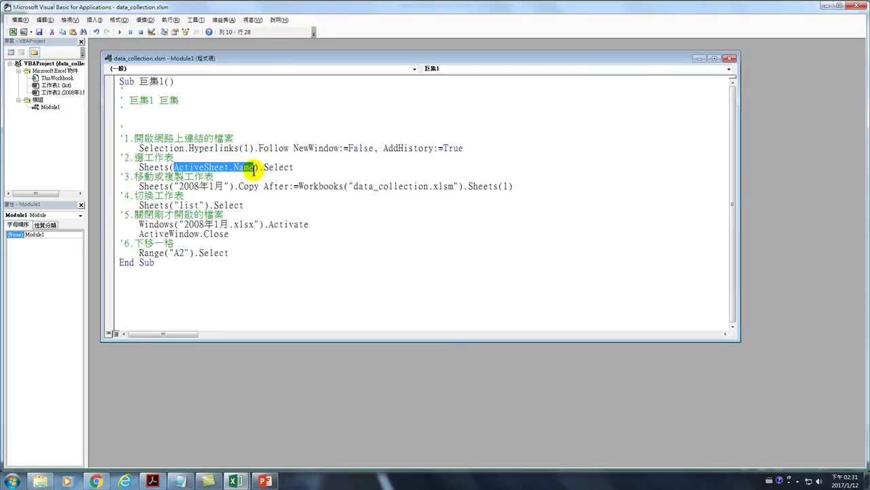
Step: Change step 3's Sheets("2008年1月").Copy to Sheets(ActiveSheet.Name).Copy
{"action": "left_click_drag", "start_coordinate": [175, 186], "coordinate": [225, 188]}
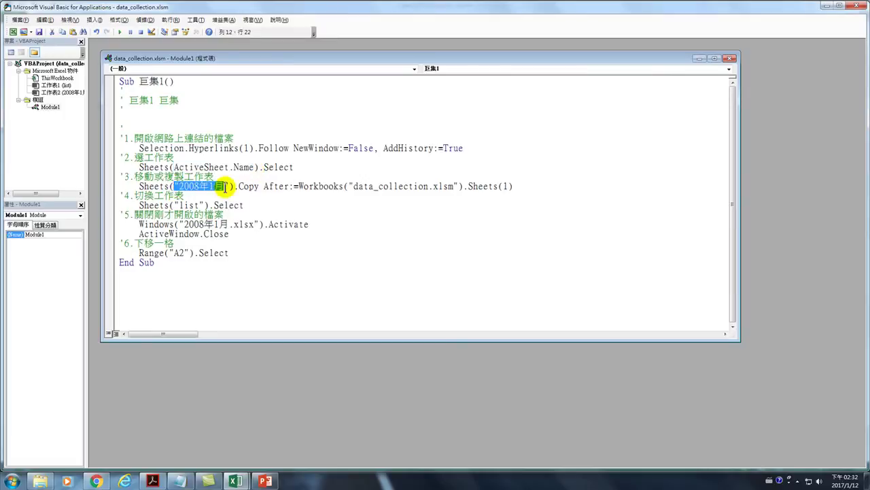
{"action": "type", "text": "activecell."}
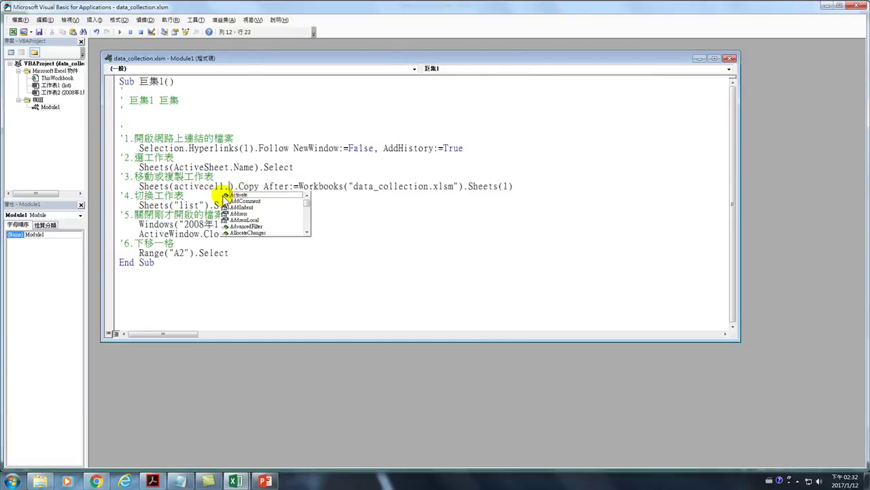
{"action": "key", "text": "BackSpace"}
{"action": "key", "text": "BackSpace"}
{"action": "key", "text": "BackSpace"}
{"action": "key", "text": "BackSpace"}
{"action": "key", "text": "BackSpace"}
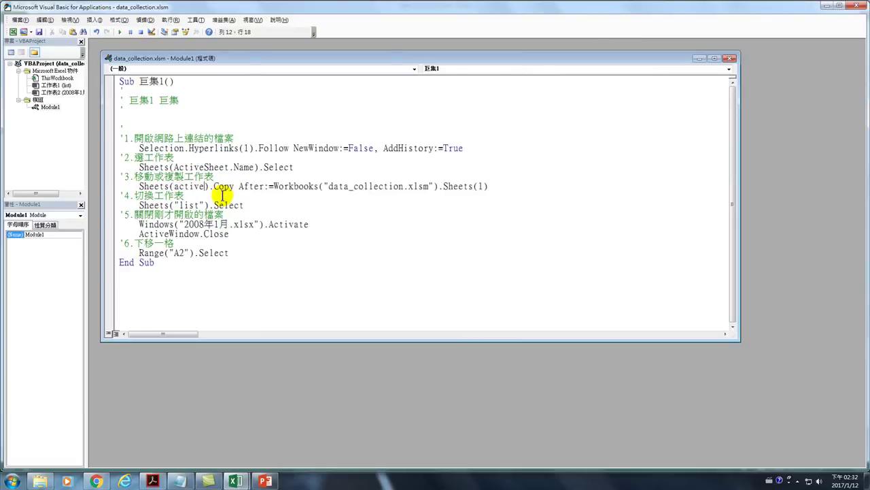
{"action": "type", "text": "sheet.name"}
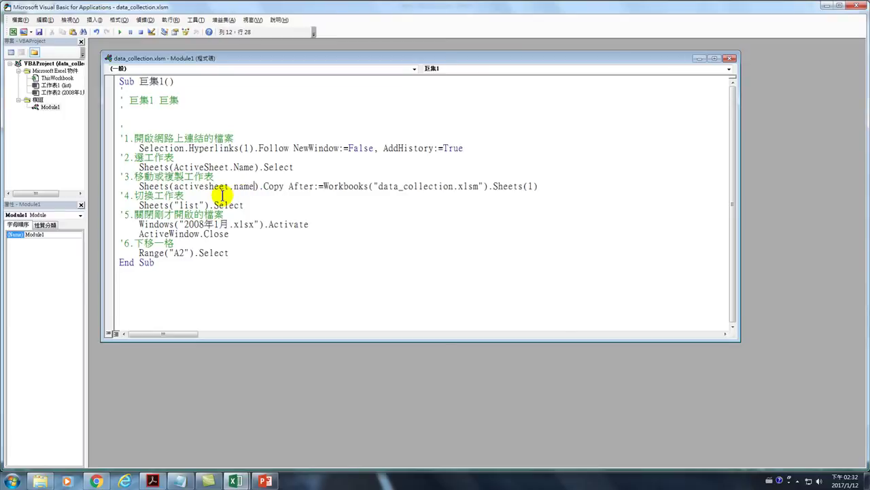
{"action": "left_click", "coordinate": [183, 205]}
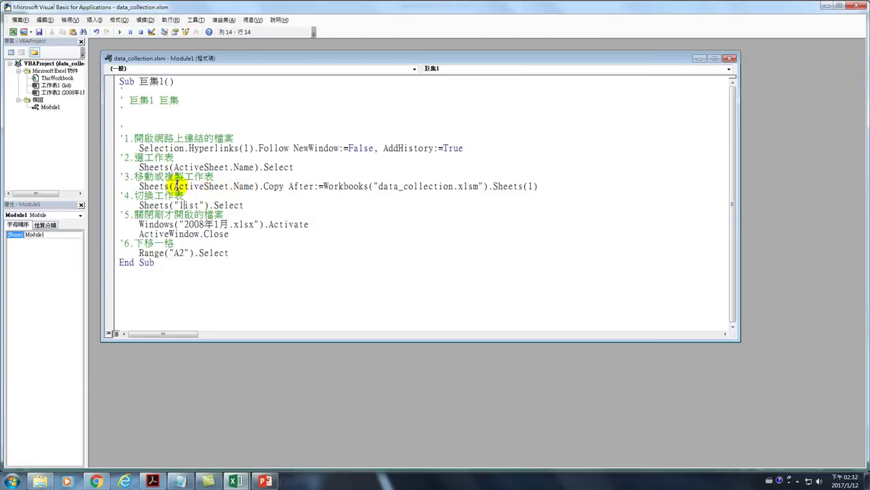
{"action": "left_click_drag", "start_coordinate": [174, 185], "coordinate": [204, 187]}
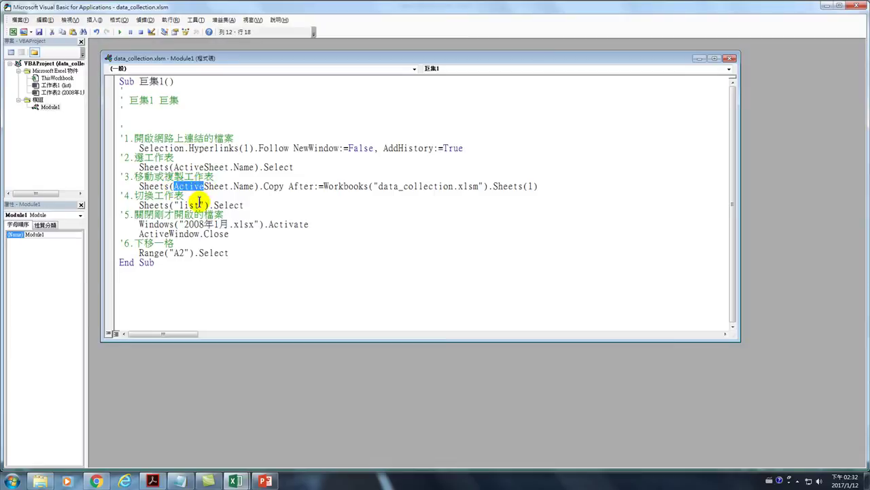
{"action": "left_click", "coordinate": [204, 195]}
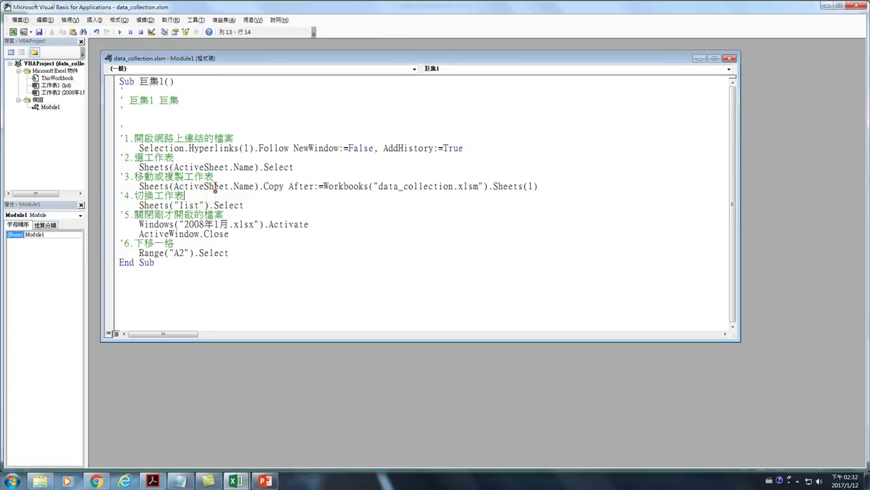
{"action": "left_click_drag", "start_coordinate": [204, 185], "coordinate": [254, 188]}
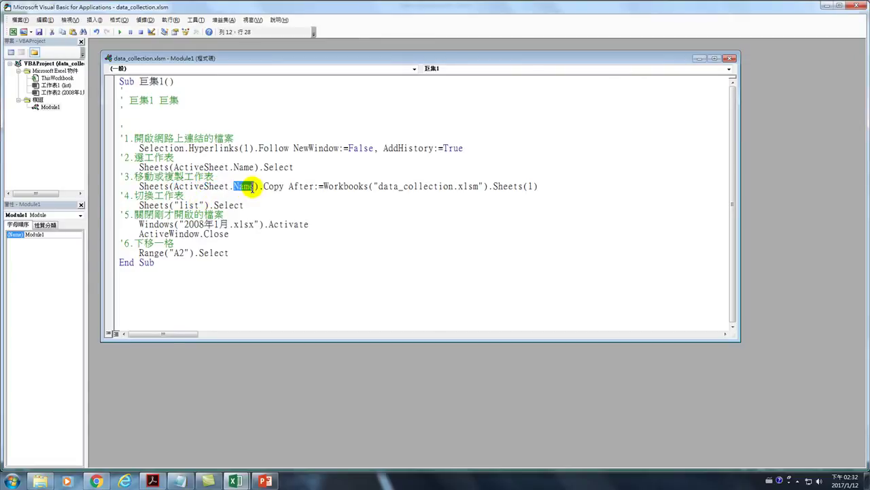
Step: Replace 2008年1月.xlsx in step 5's Windows(...).Activate with ActiveCell.Value
{"action": "left_click_drag", "start_coordinate": [179, 225], "coordinate": [259, 229]}
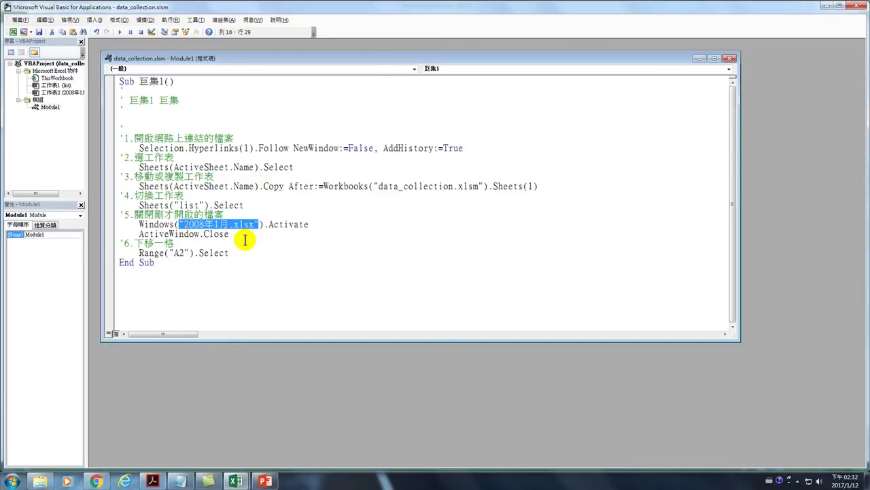
{"action": "type", "text": "activecell.value"}
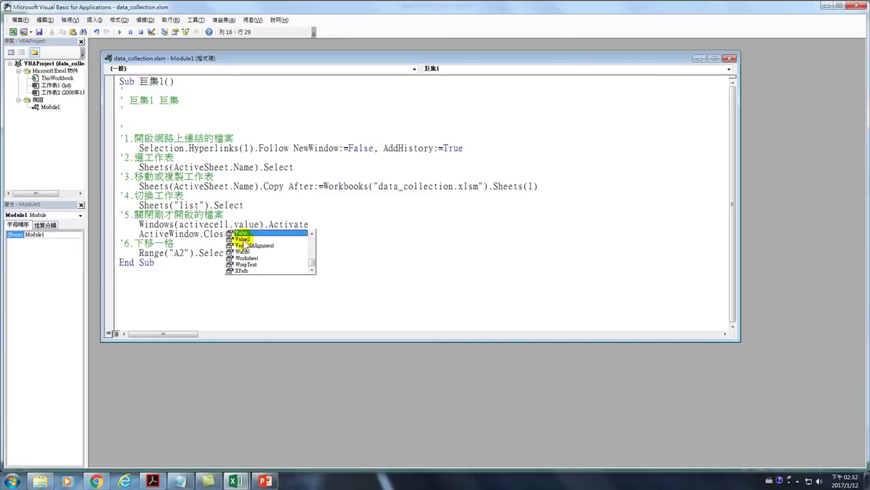
{"action": "left_click_drag", "start_coordinate": [284, 187], "coordinate": [286, 195]}
{"action": "left_click", "coordinate": [248, 225]}
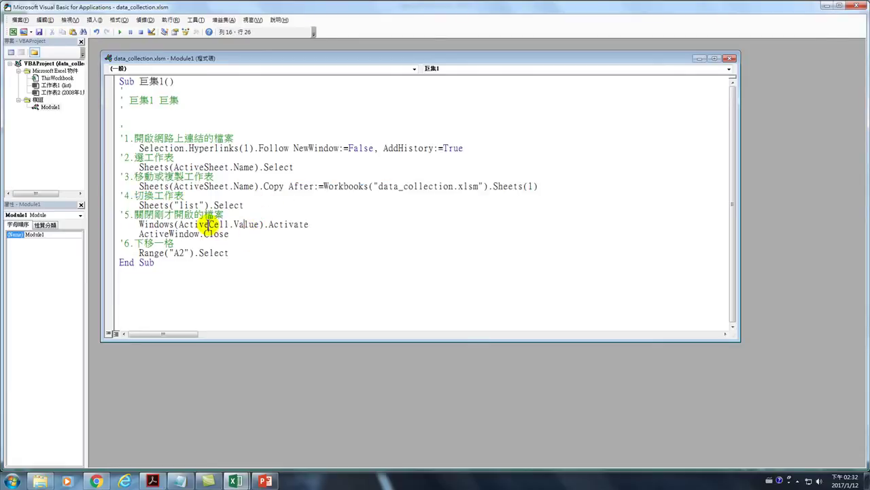
{"action": "left_click_drag", "start_coordinate": [208, 224], "coordinate": [258, 225]}
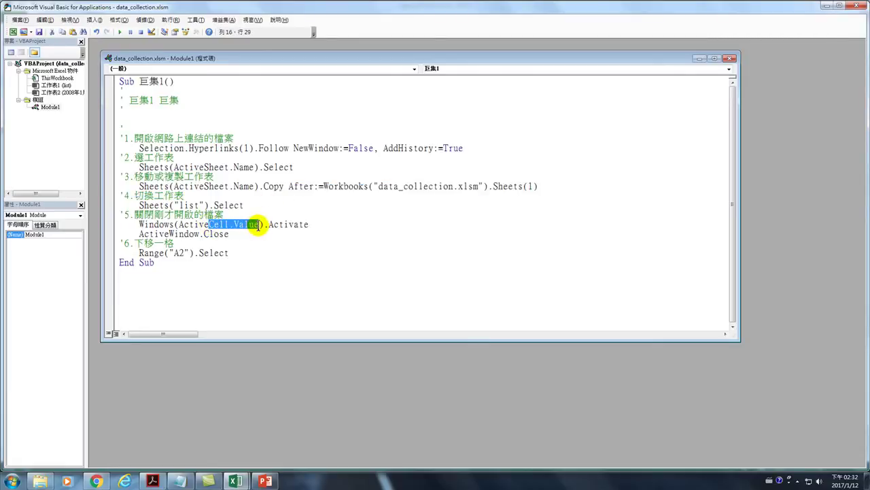
{"action": "type", "text": "cel.value"}
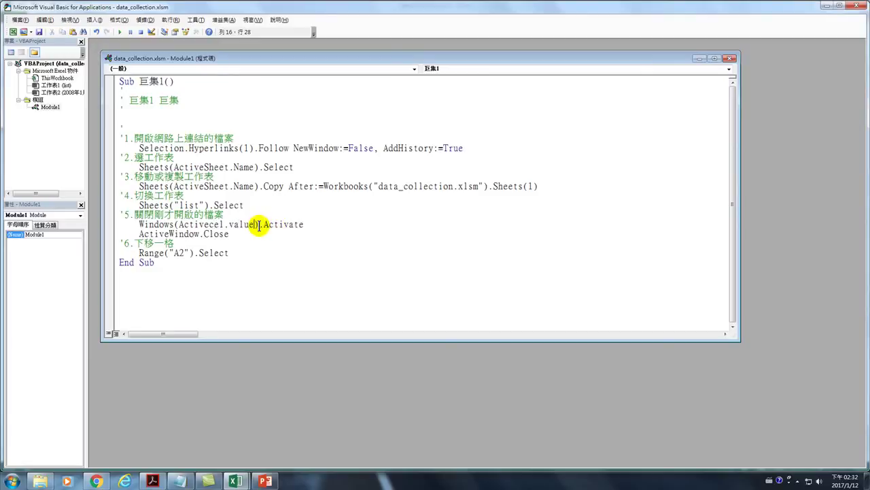
{"action": "left_click", "coordinate": [182, 224]}
{"action": "key", "text": "BackSpace"}
{"action": "type", "text": "a"}
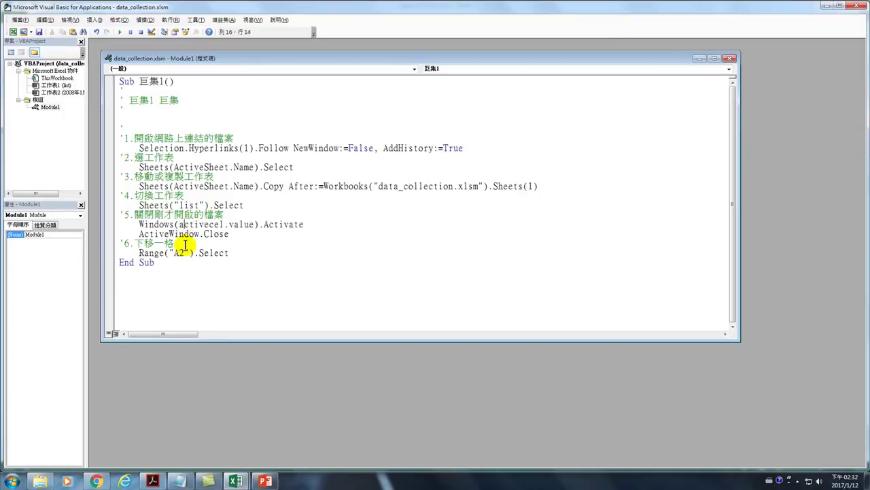
{"action": "left_click", "coordinate": [201, 239]}
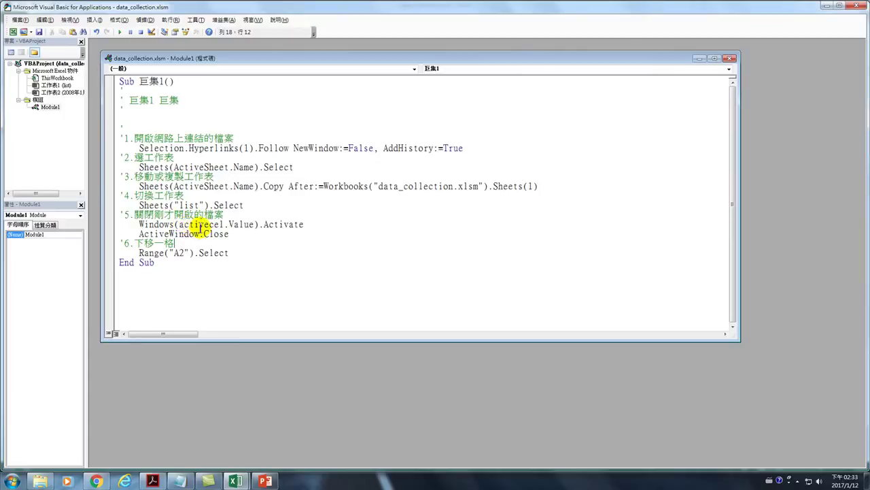
Step: Correct the ActiveCel typo to ActiveCell and minimize the VBA editor
{"action": "left_click", "coordinate": [222, 234]}
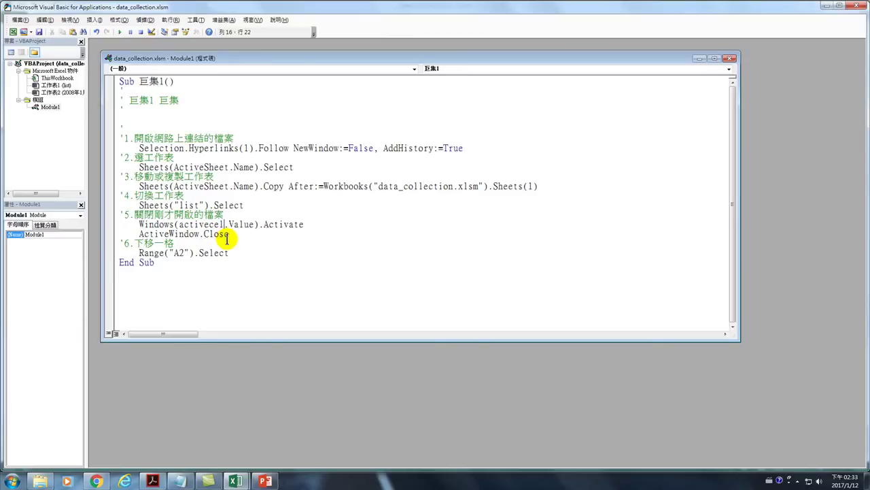
{"action": "type", "text": "l"}
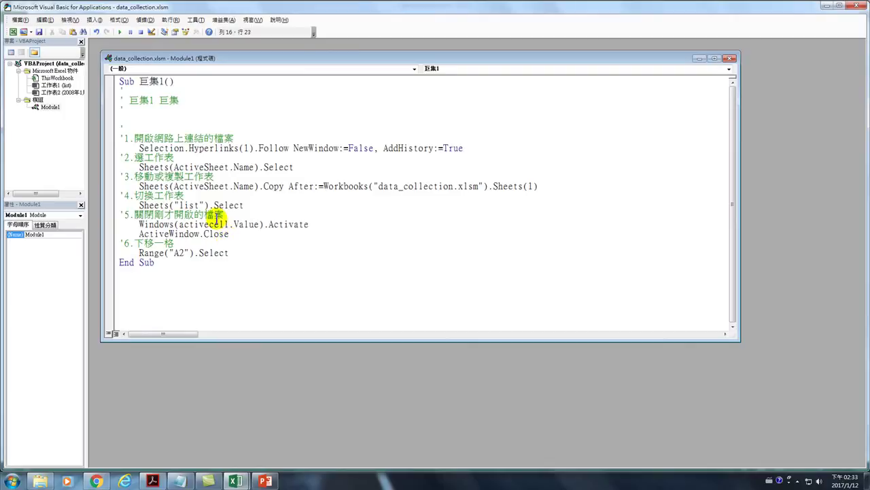
{"action": "left_click", "coordinate": [208, 235]}
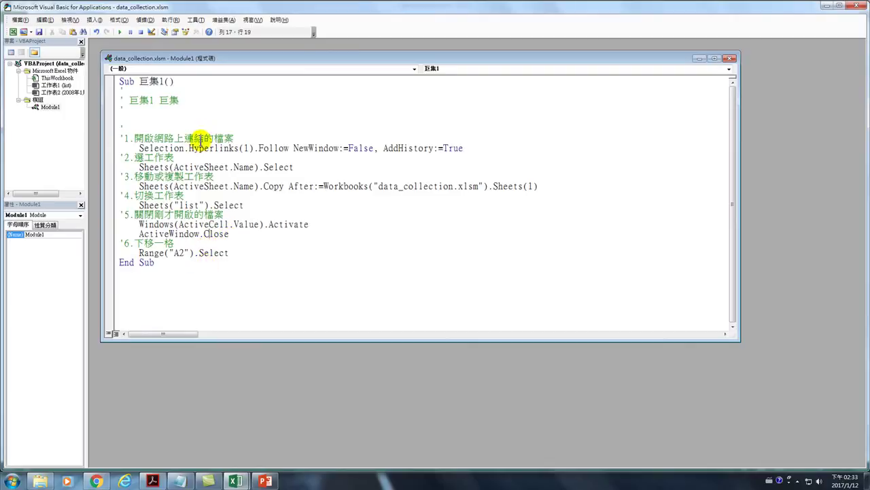
{"action": "left_click", "coordinate": [855, 6]}
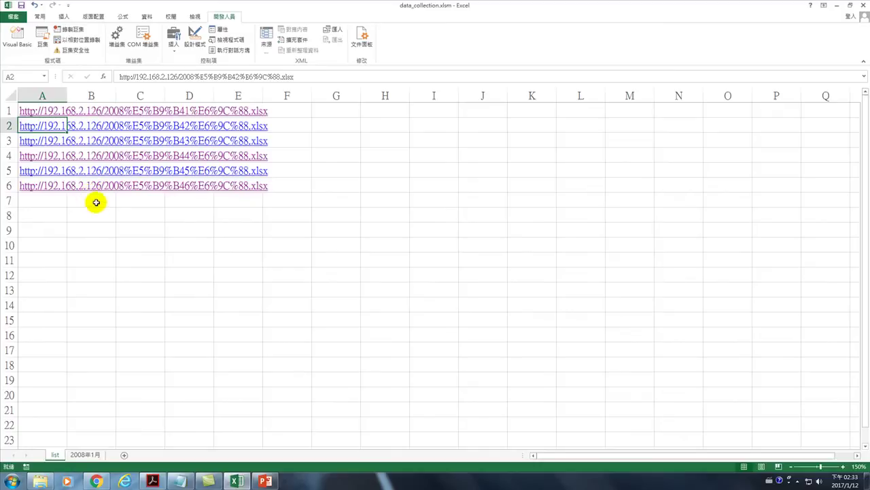
Step: Run the macro on the current link, allowing the linked workbook to open
{"action": "left_click", "coordinate": [224, 21]}
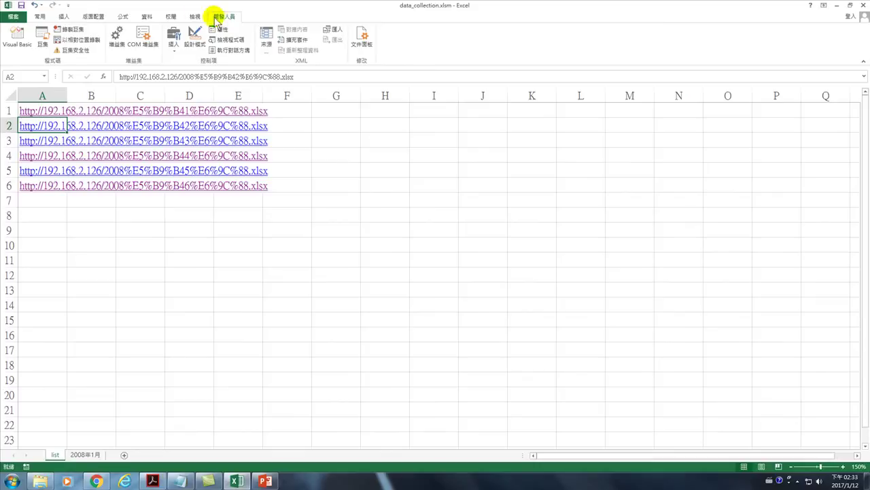
{"action": "left_click", "coordinate": [42, 35]}
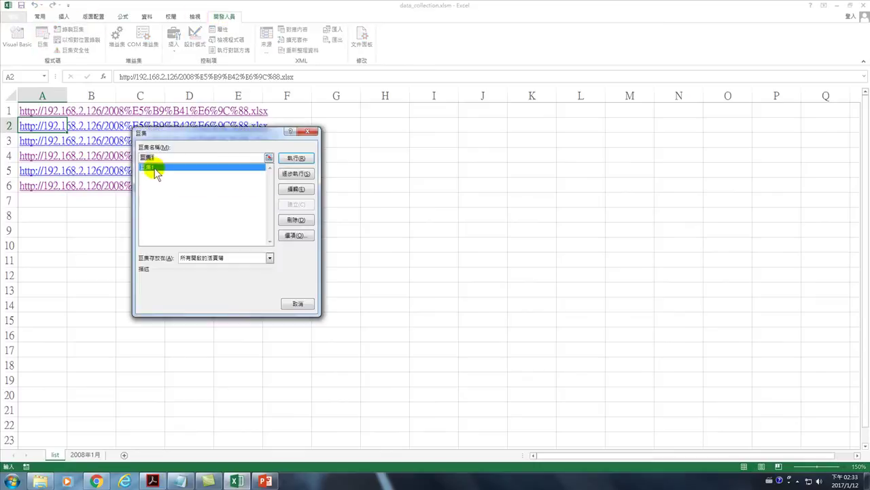
{"action": "left_click", "coordinate": [293, 158]}
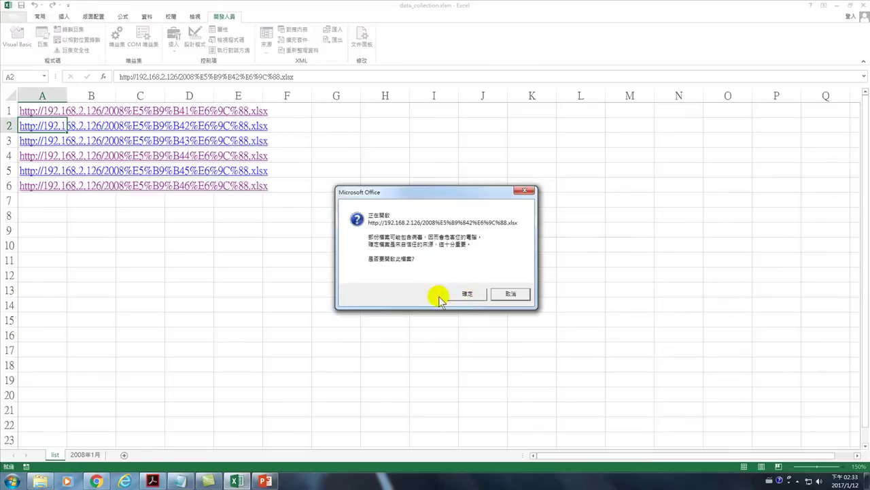
{"action": "left_click", "coordinate": [467, 293]}
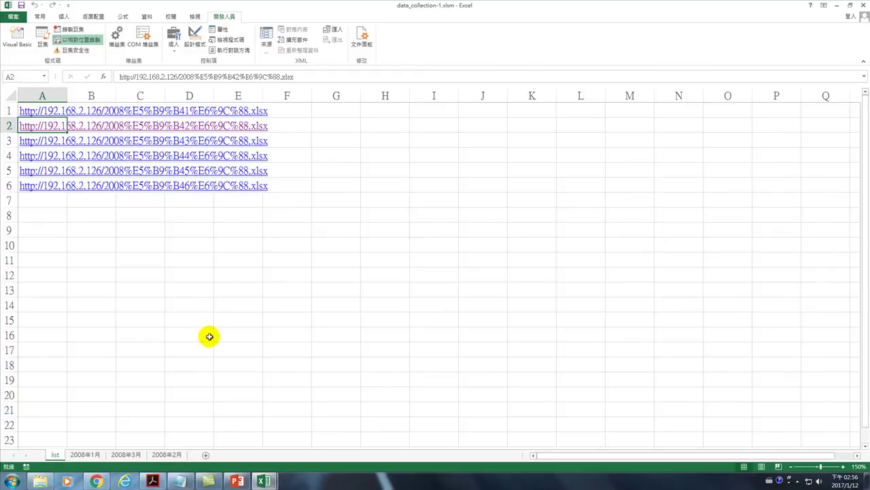
Step: Move down to the row-4 link and run the macro on it again
{"action": "key", "text": "Down"}
{"action": "key", "text": "Down"}
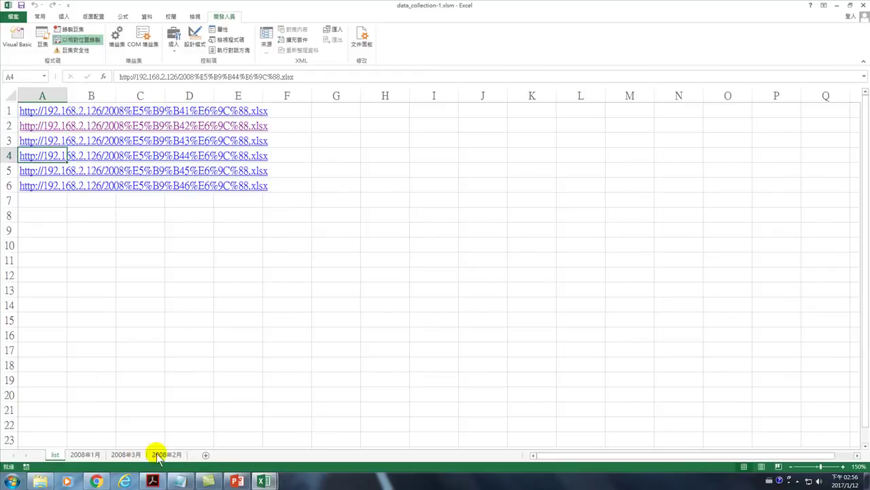
{"action": "left_click", "coordinate": [42, 35]}
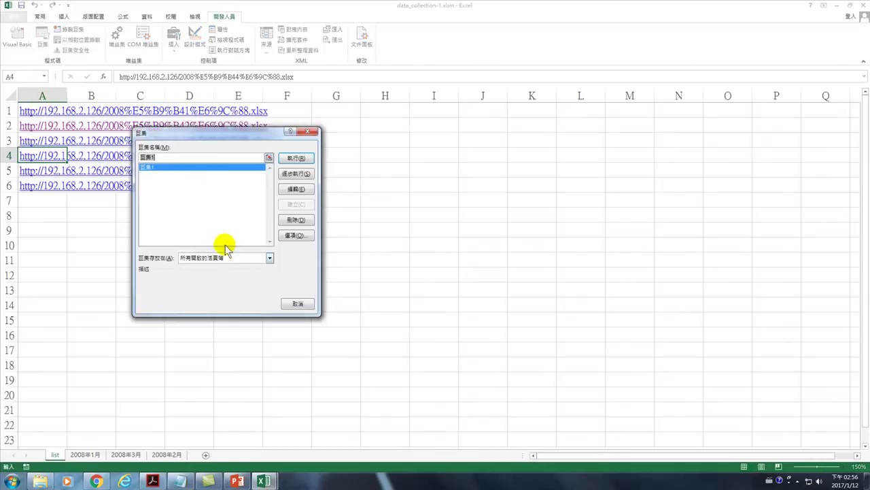
{"action": "left_click", "coordinate": [298, 159]}
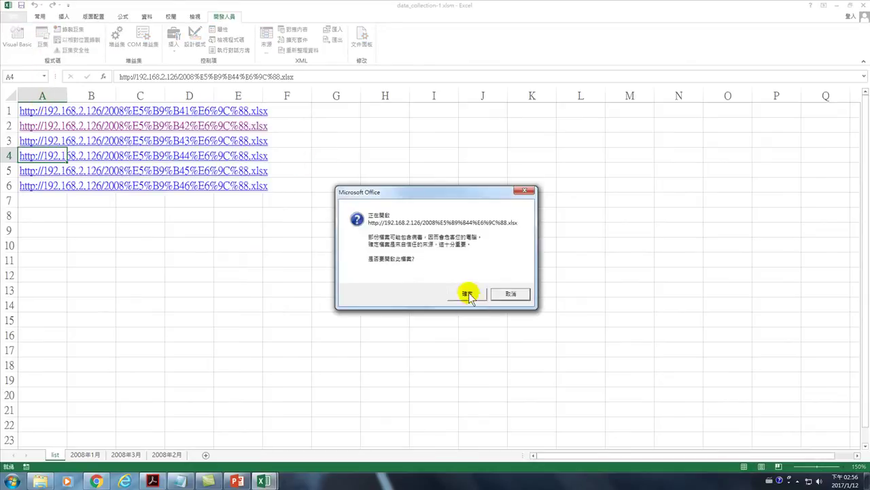
{"action": "left_click", "coordinate": [468, 292]}
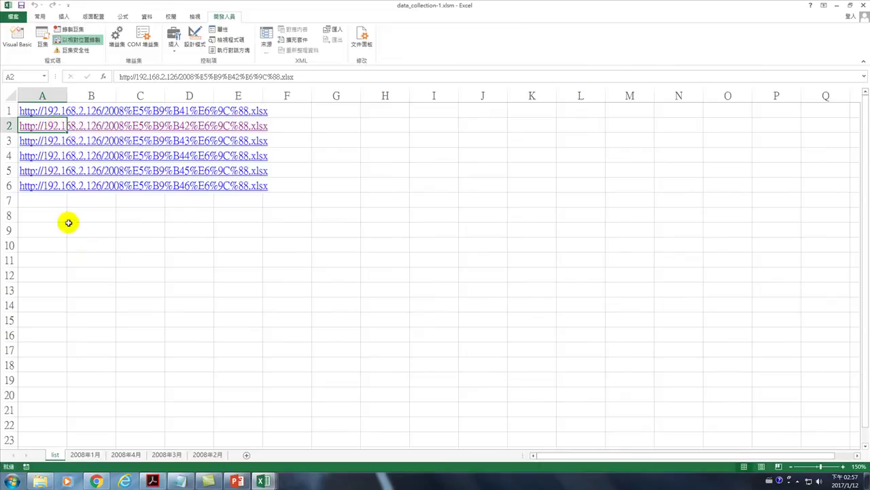
Step: Select the fifth link in A5 and bring up the Macro dialog
{"action": "key", "text": "Down"}
{"action": "key", "text": "Down"}
{"action": "key", "text": "Down"}
{"action": "key", "text": "Down"}
{"action": "key", "text": "Up"}
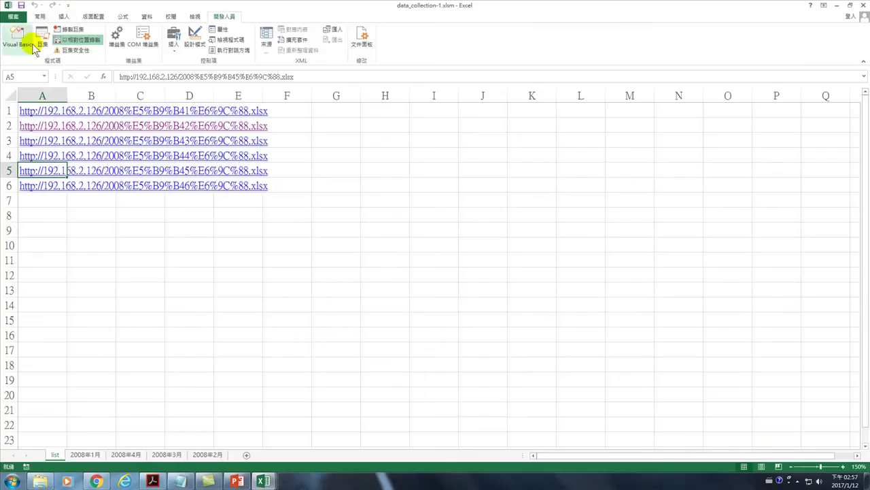
{"action": "left_click", "coordinate": [43, 38]}
Step: Open 巨集1's code, highlight its Range("A2").Select line, then close the editor
{"action": "left_click", "coordinate": [291, 189]}
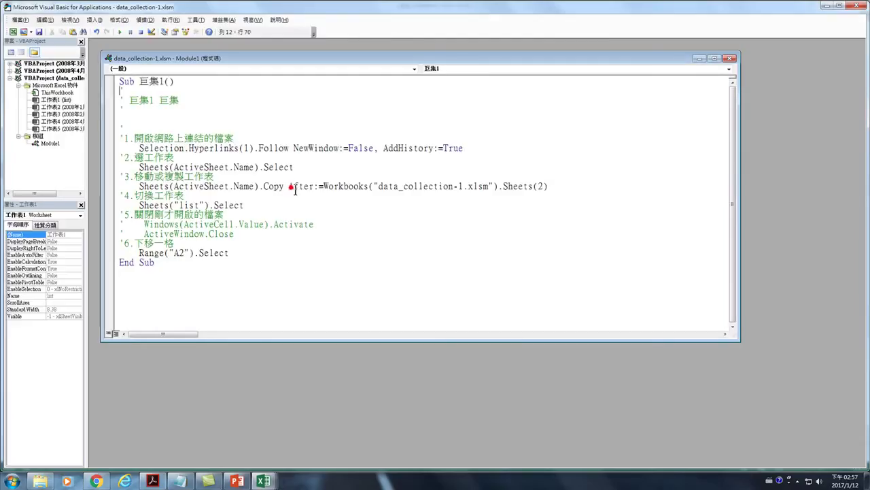
{"action": "left_click_drag", "start_coordinate": [138, 253], "coordinate": [234, 253]}
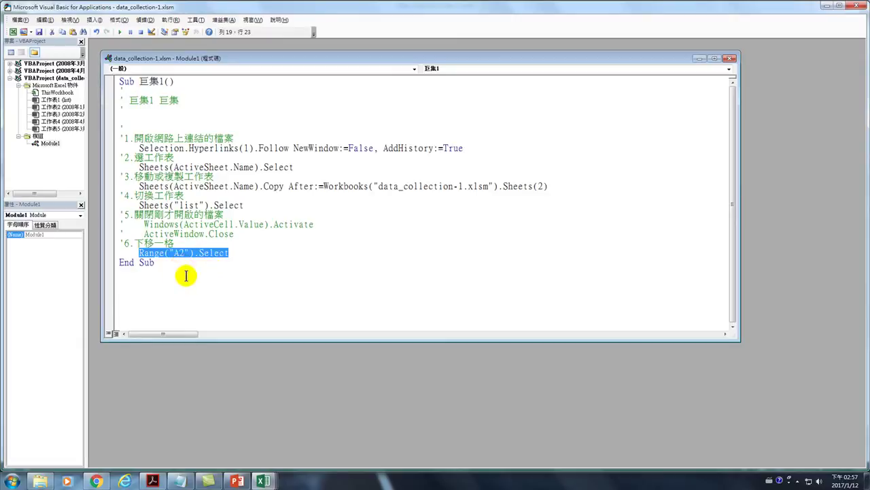
{"action": "left_click", "coordinate": [860, 5]}
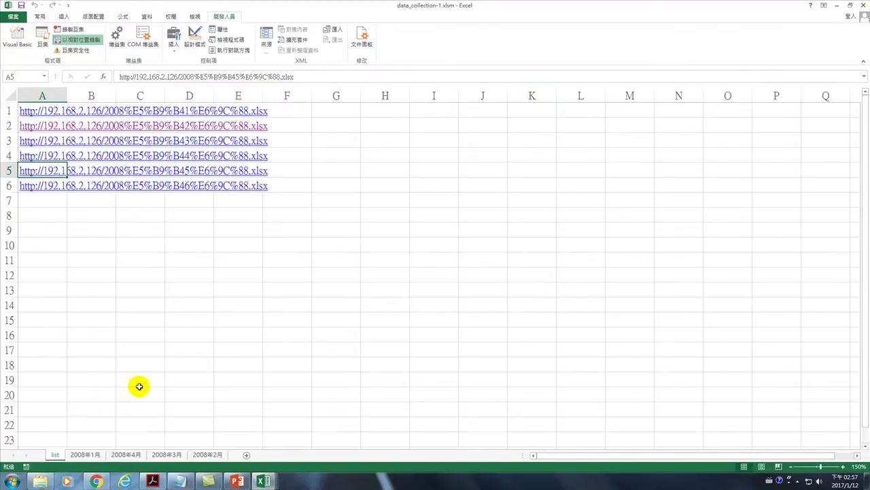
Step: Record 巨集2: switch to the list sheet and move one cell down, then list the macros
{"action": "left_click", "coordinate": [85, 453]}
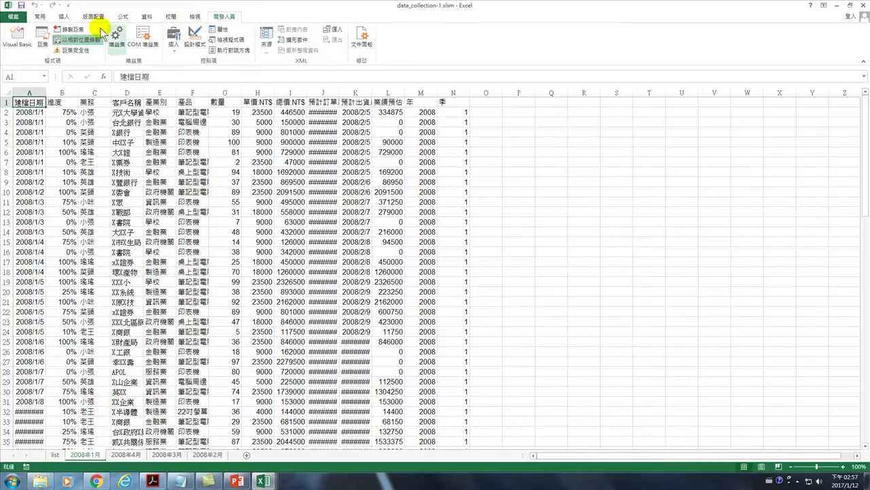
{"action": "left_click", "coordinate": [71, 29]}
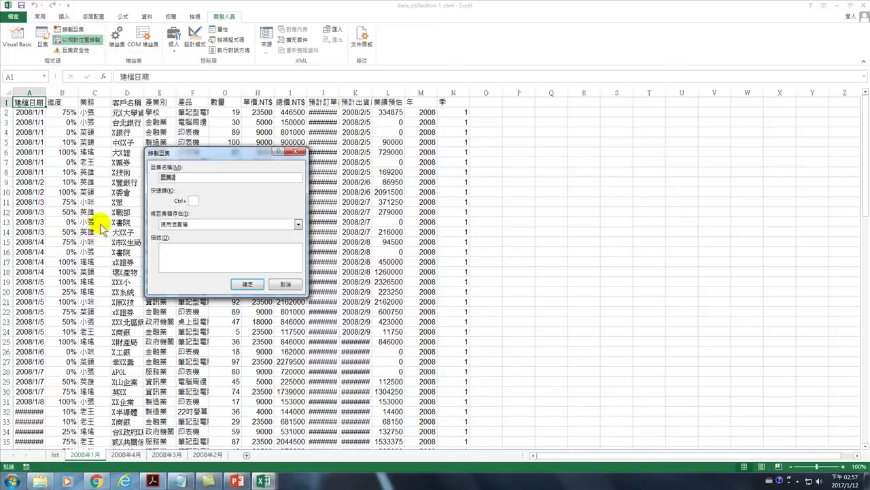
{"action": "left_click", "coordinate": [246, 285]}
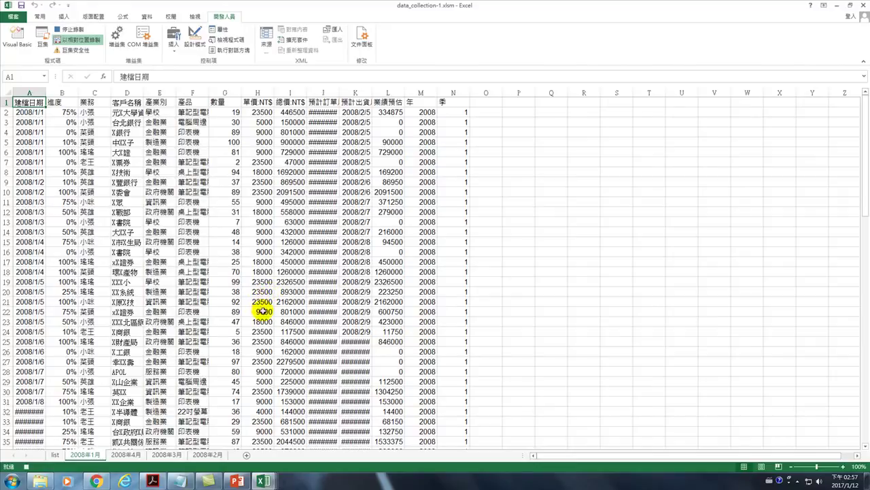
{"action": "left_click", "coordinate": [55, 455]}
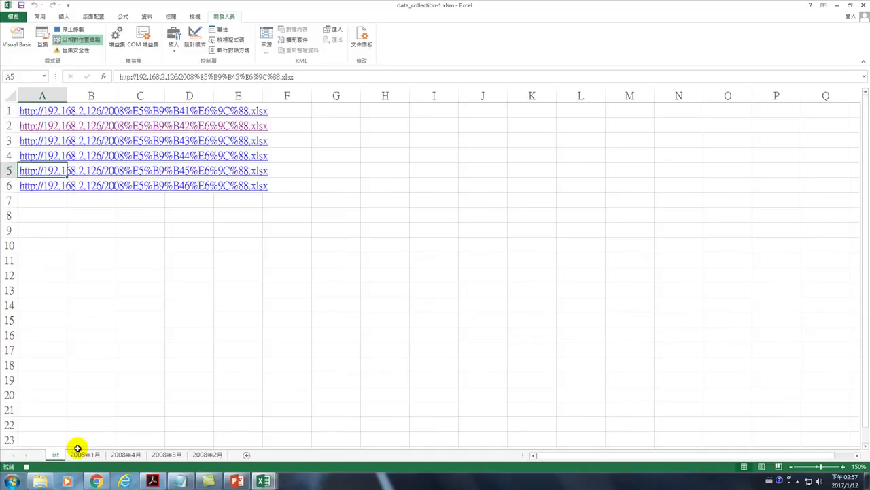
{"action": "key", "text": "Down"}
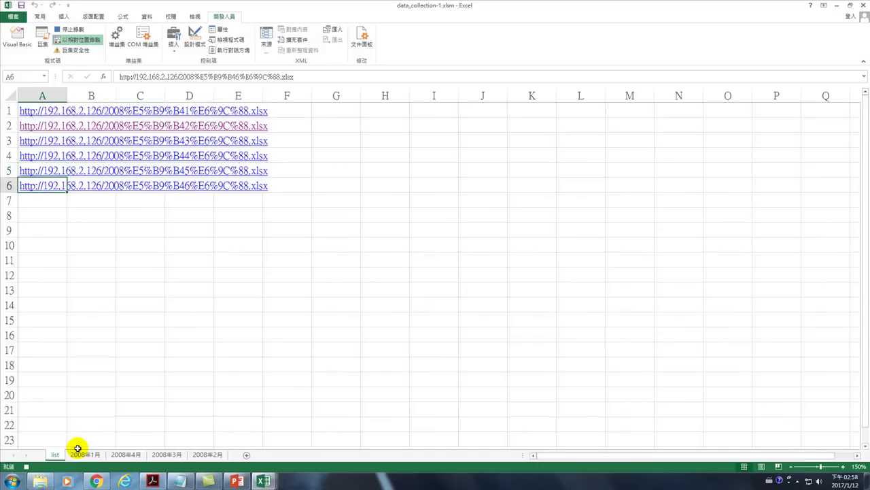
{"action": "left_click", "coordinate": [70, 29]}
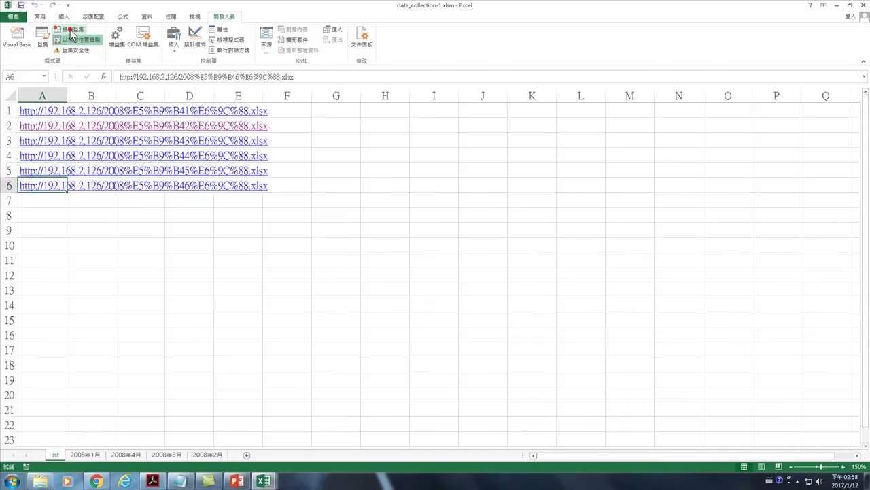
{"action": "left_click", "coordinate": [42, 40]}
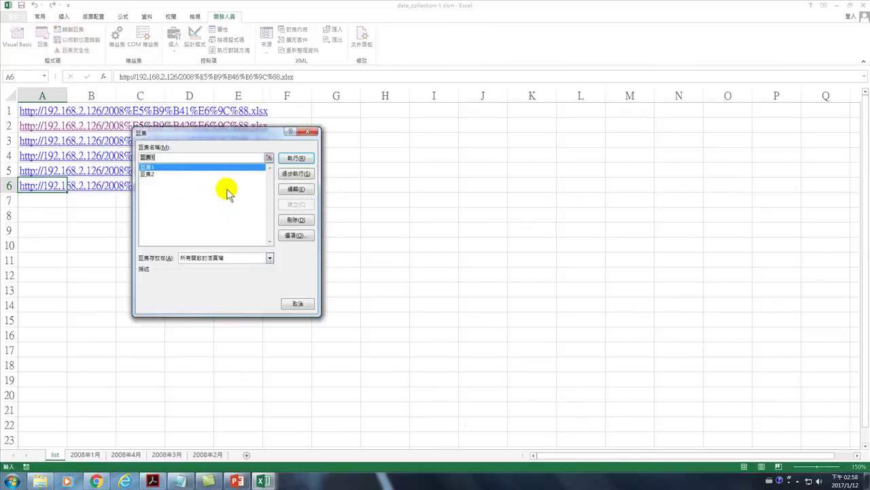
Step: Replace 巨集1's Range("A2").Select with 巨集2's ActiveCell.Offset(1, 0).Range("A1").Select
{"action": "left_click", "coordinate": [151, 174]}
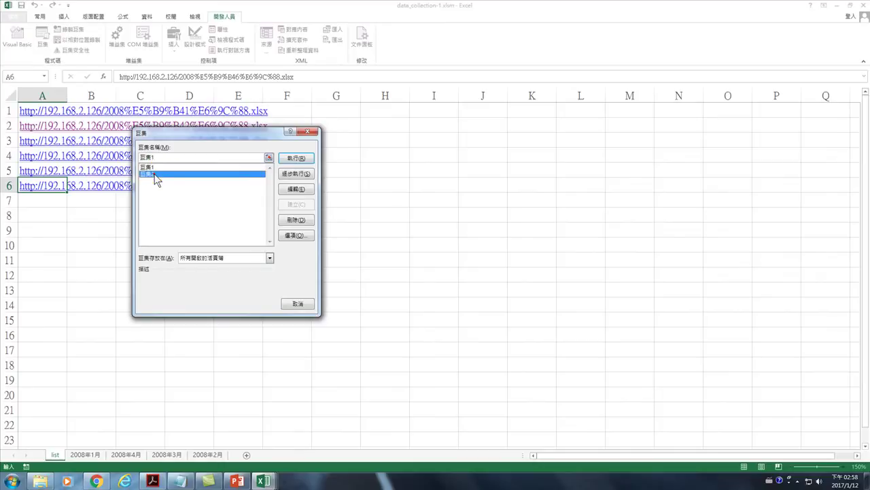
{"action": "left_click", "coordinate": [298, 190]}
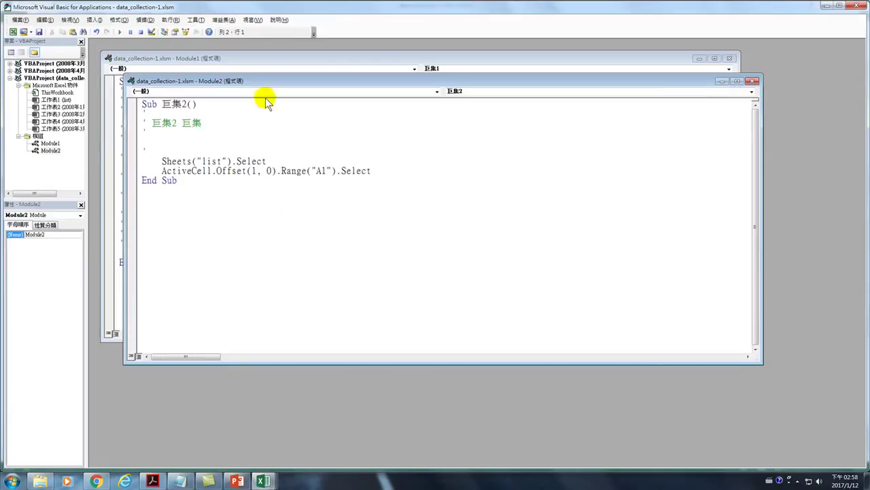
{"action": "left_click_drag", "start_coordinate": [335, 125], "coordinate": [435, 237]}
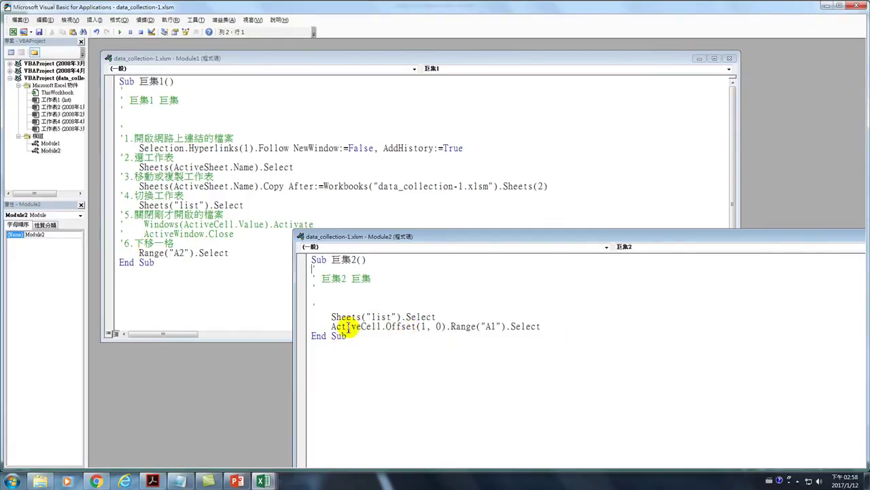
{"action": "left_click_drag", "start_coordinate": [331, 326], "coordinate": [540, 327]}
{"action": "key", "text": "ctrl+c"}
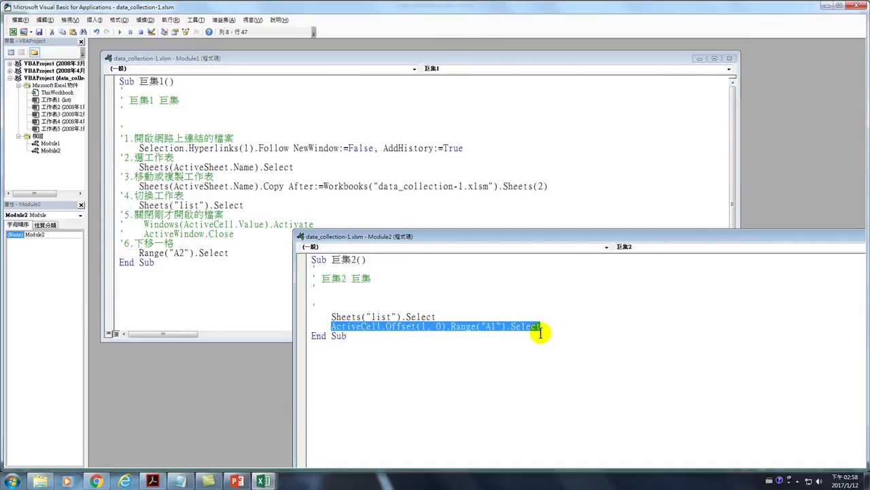
{"action": "left_click", "coordinate": [138, 253]}
{"action": "key", "text": "shift+End"}
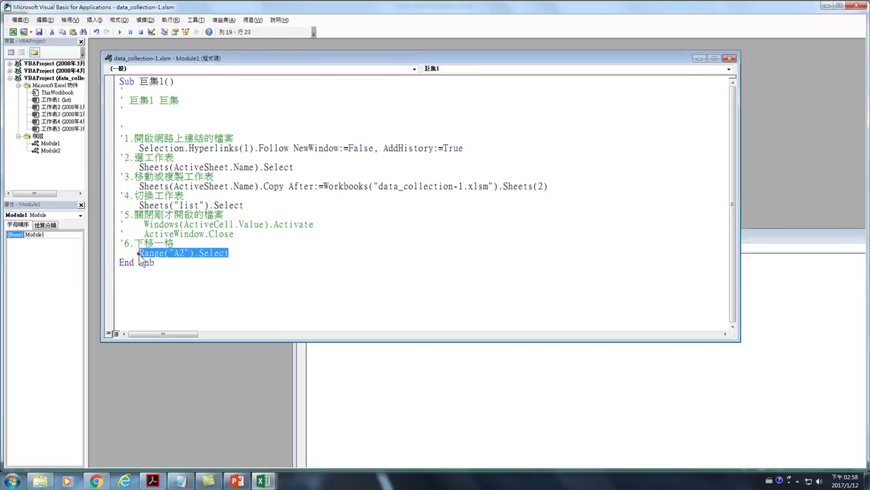
{"action": "key", "text": "ctrl+v"}
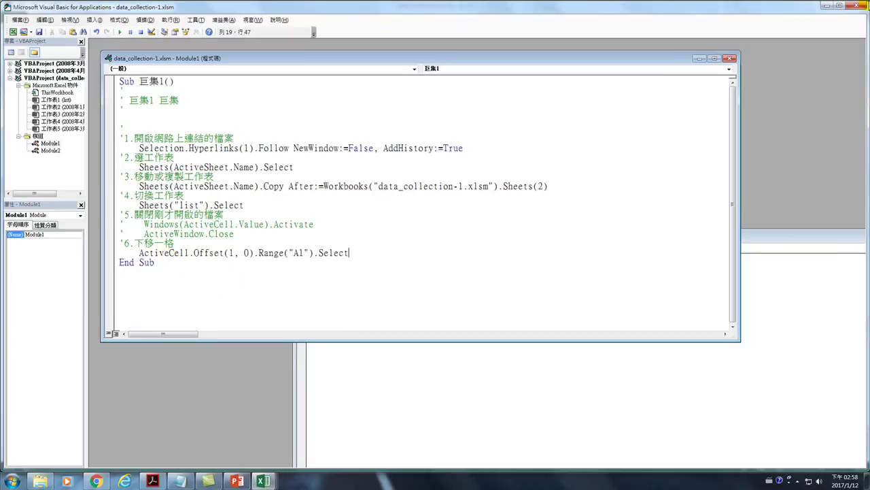
{"action": "left_click", "coordinate": [856, 5]}
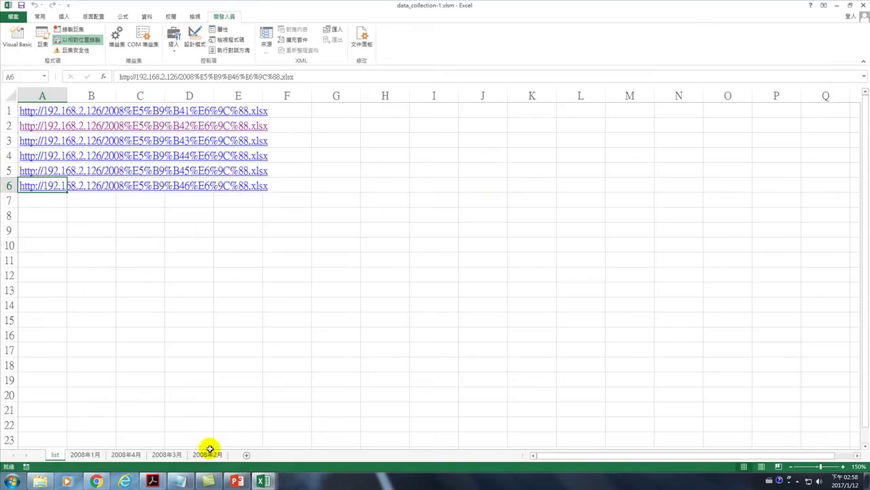
Step: From A5, run 巨集1 twice, confirming each prompt, to import the 2008年5月 and 2008年6月 workbooks
{"action": "key", "text": "Up"}
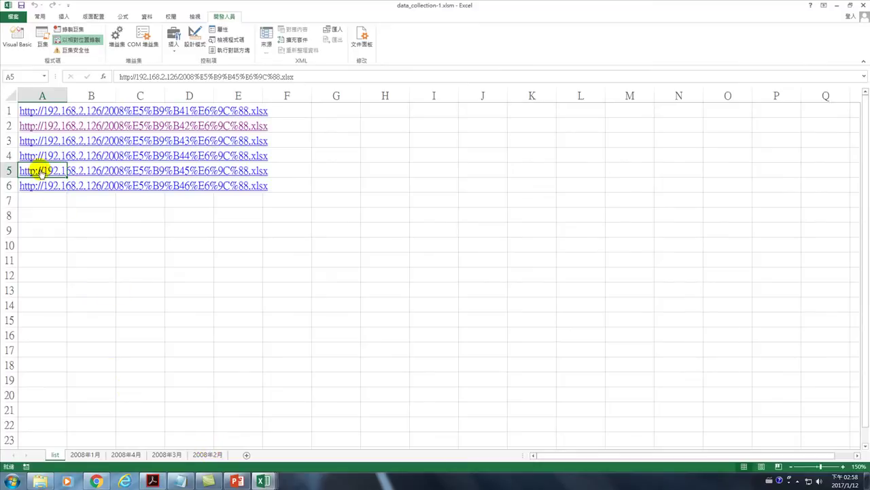
{"action": "left_click", "coordinate": [43, 39]}
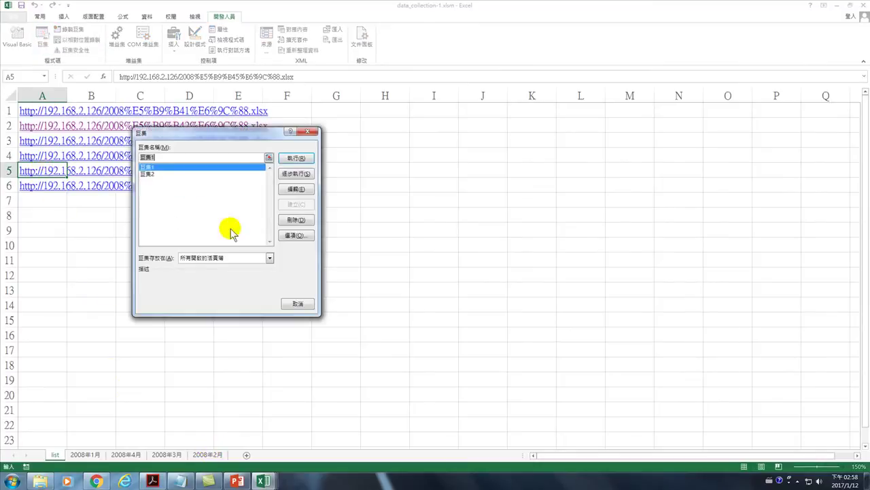
{"action": "left_click", "coordinate": [291, 160]}
{"action": "left_click", "coordinate": [466, 292]}
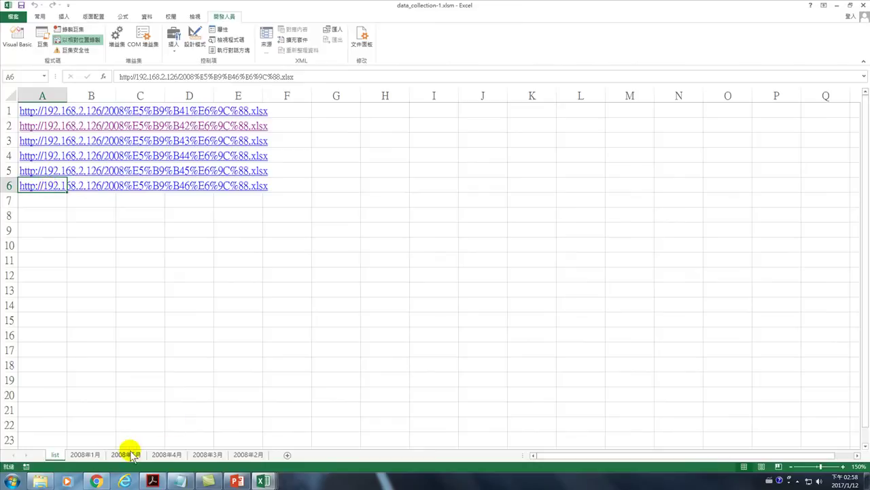
{"action": "left_click", "coordinate": [42, 39]}
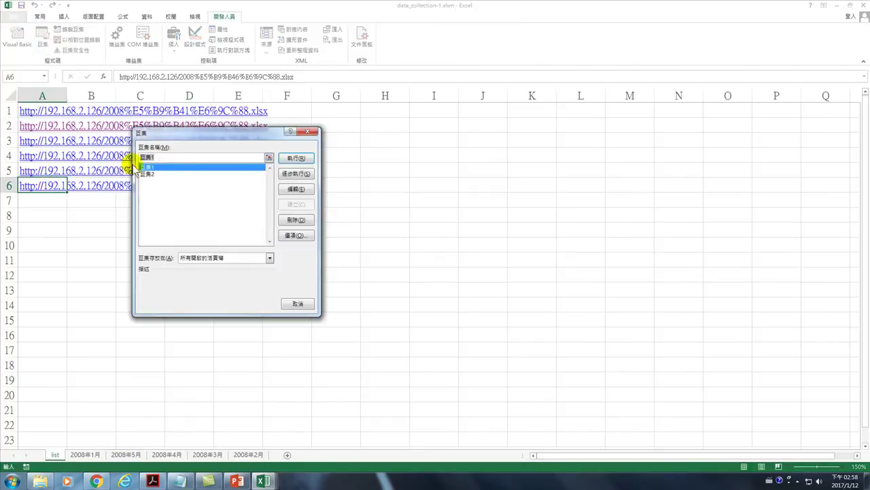
{"action": "left_click", "coordinate": [295, 158]}
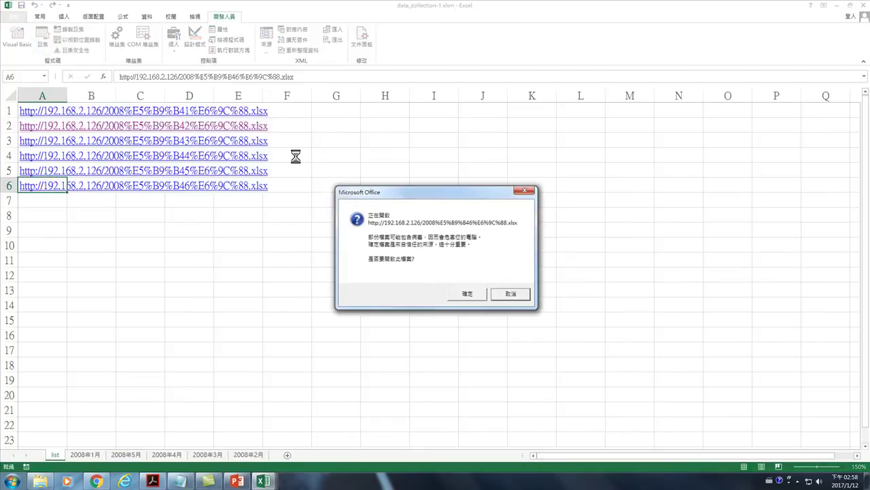
{"action": "left_click", "coordinate": [467, 293]}
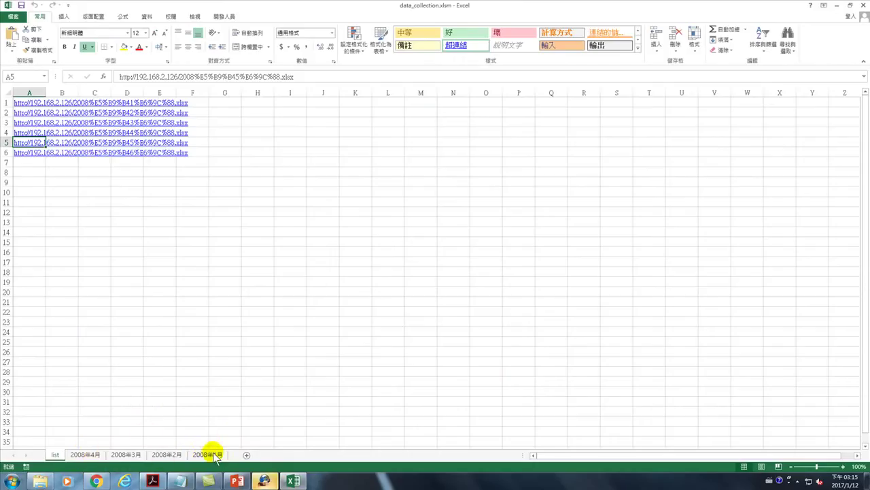
Step: Delete the 2008年1月, 2008年2月 and 2008年4月 sheets, confirming each deletion
{"action": "right_click", "coordinate": [210, 455]}
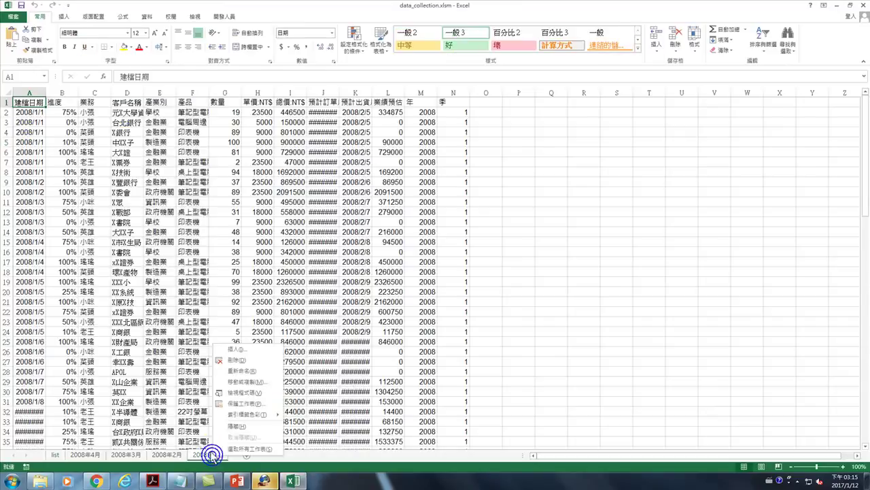
{"action": "left_click", "coordinate": [238, 360]}
{"action": "left_click", "coordinate": [442, 266]}
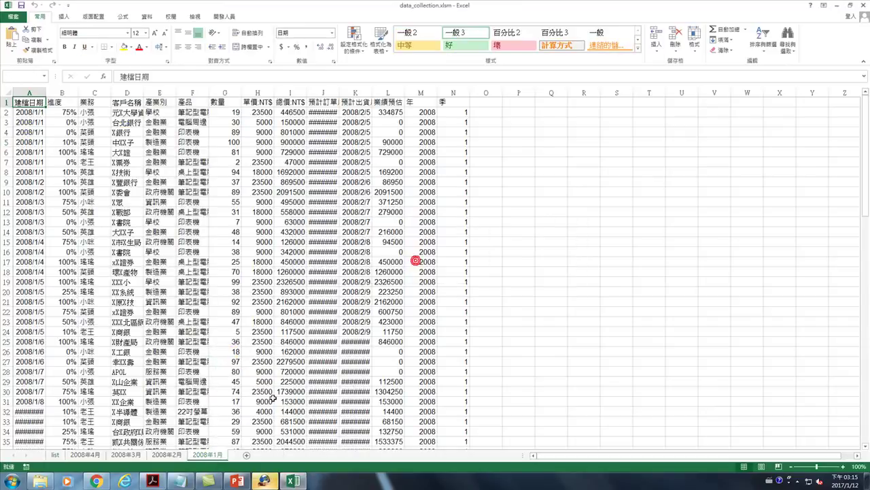
{"action": "right_click", "coordinate": [170, 457]}
{"action": "left_click", "coordinate": [204, 360]}
{"action": "left_click", "coordinate": [409, 263]}
{"action": "right_click", "coordinate": [89, 456]}
{"action": "left_click", "coordinate": [125, 355]}
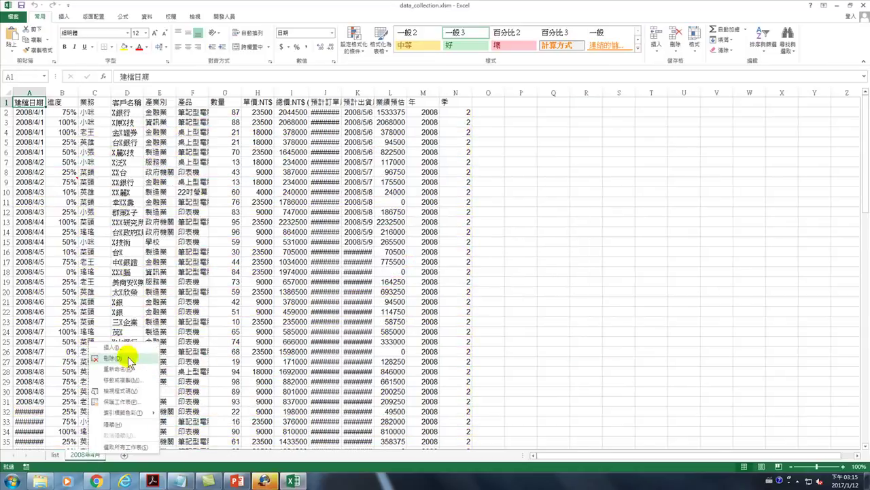
{"action": "left_click", "coordinate": [411, 262]}
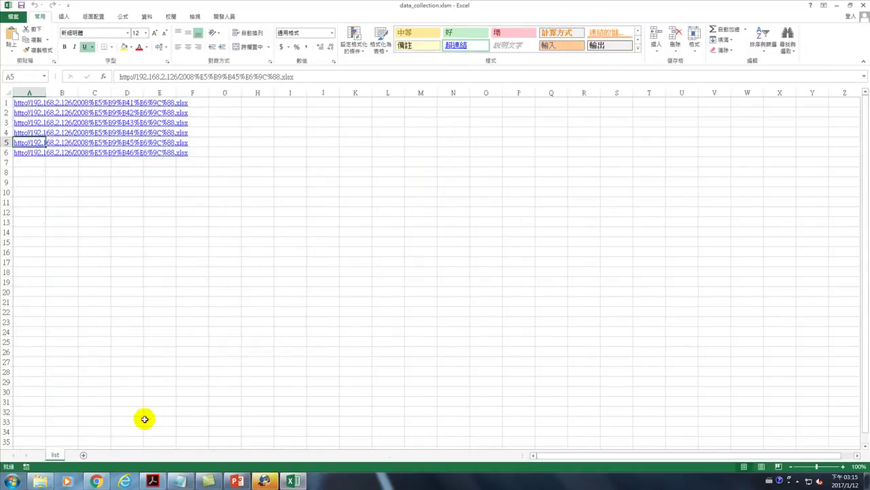
Step: Return to A1 and toggle 以相對位置錄製 (relative references) on and back off
{"action": "key", "text": "Up"}
{"action": "key", "text": "Up"}
{"action": "key", "text": "Up"}
{"action": "key", "text": "Up"}
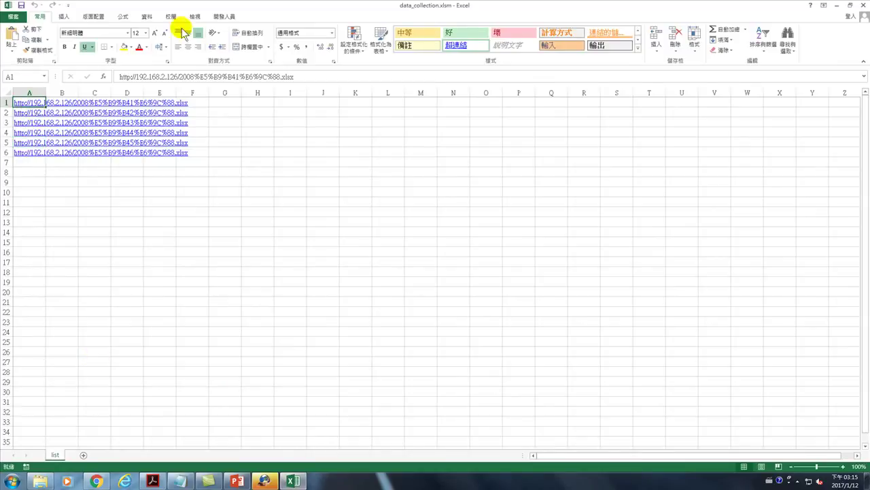
{"action": "left_click", "coordinate": [222, 17]}
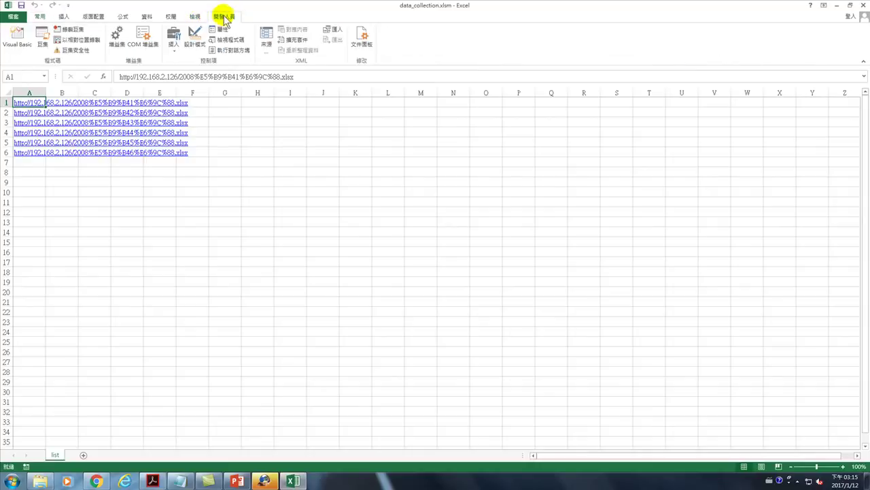
{"action": "left_click", "coordinate": [68, 40]}
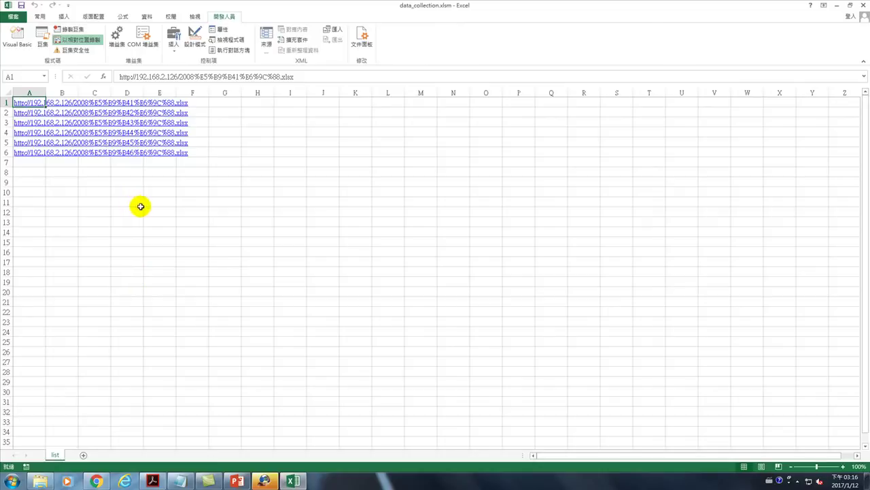
{"action": "left_click", "coordinate": [73, 39]}
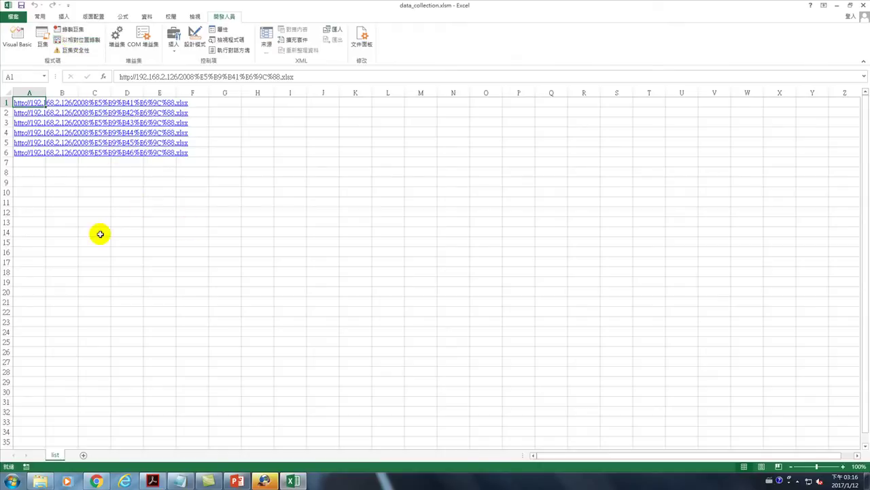
Step: Start recording the default-named macro 巨集1 and move the selection from A1 down to A2
{"action": "left_click", "coordinate": [68, 31]}
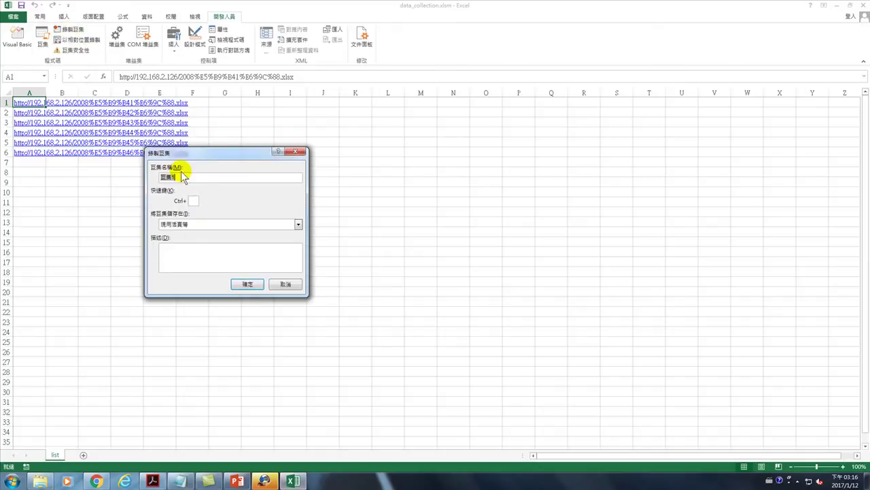
{"action": "left_click", "coordinate": [246, 283]}
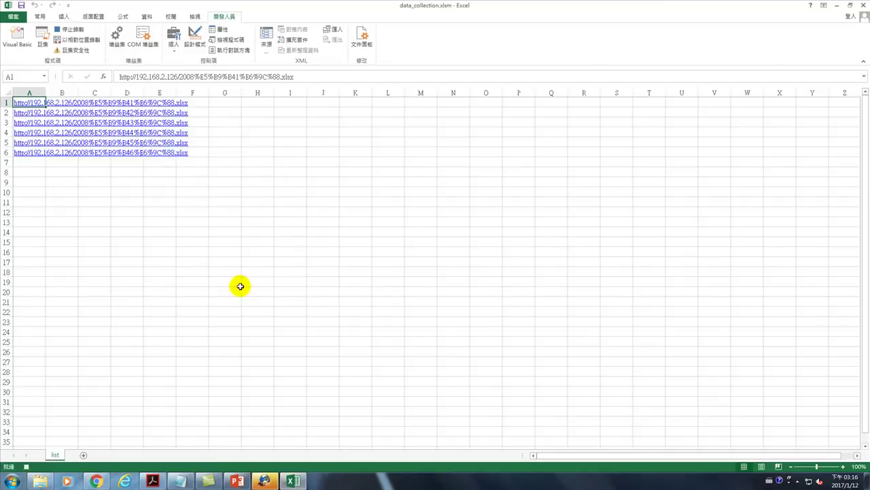
{"action": "key", "text": "Down"}
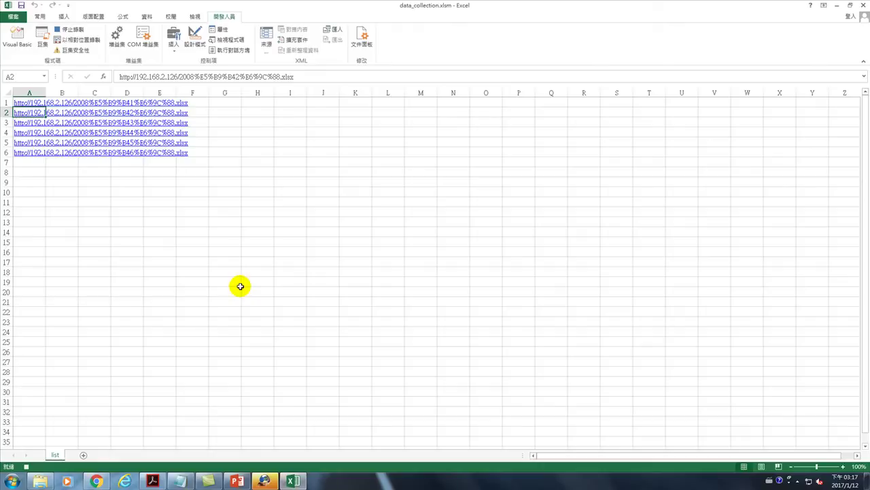
Step: Stop recording, inspect 巨集1's Range("A2").Select code, then close the editor and select H8
{"action": "left_click", "coordinate": [73, 30]}
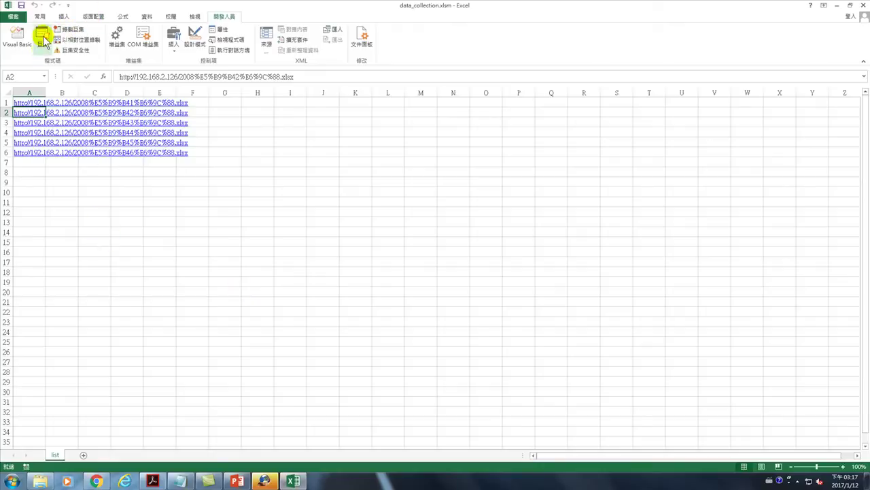
{"action": "left_click", "coordinate": [43, 38]}
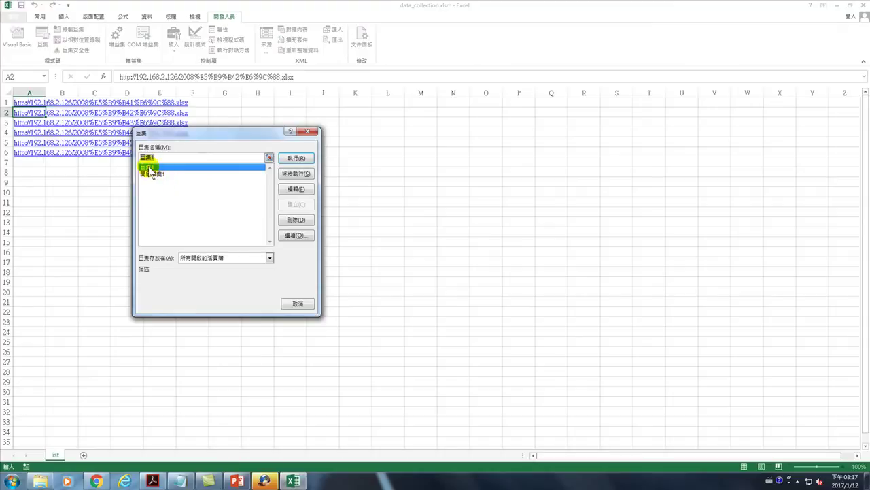
{"action": "left_click", "coordinate": [294, 189]}
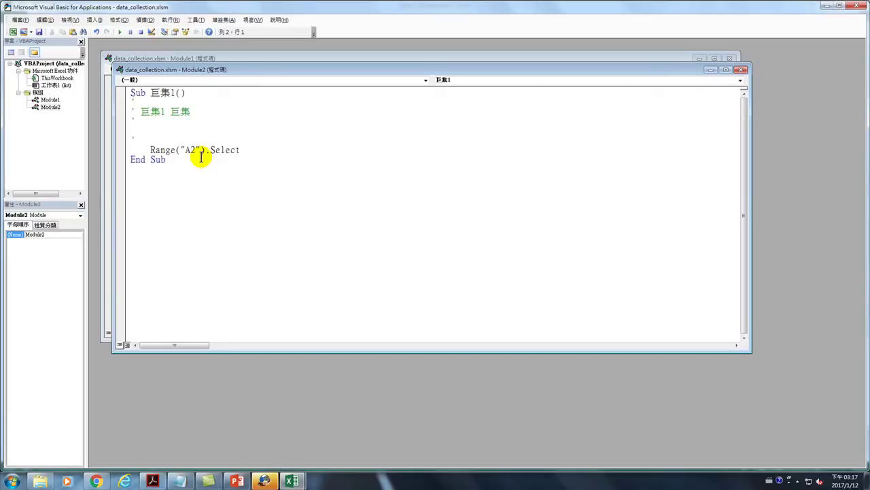
{"action": "left_click", "coordinate": [858, 5]}
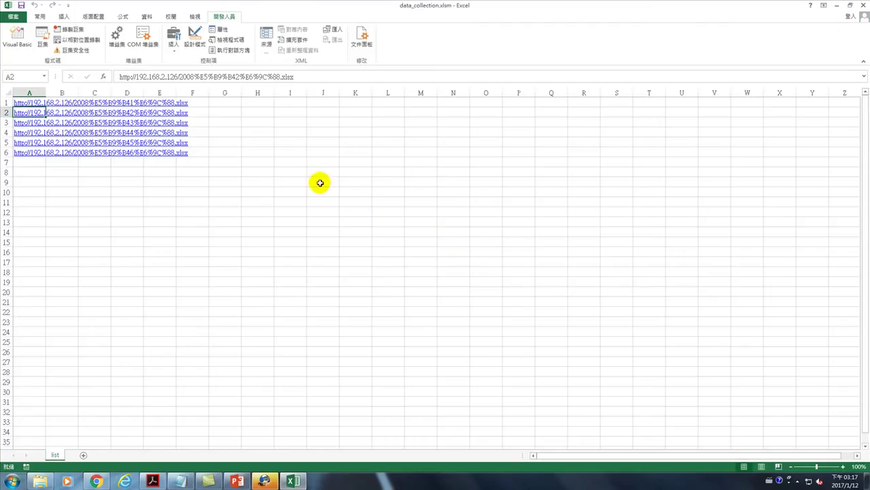
{"action": "left_click", "coordinate": [253, 174]}
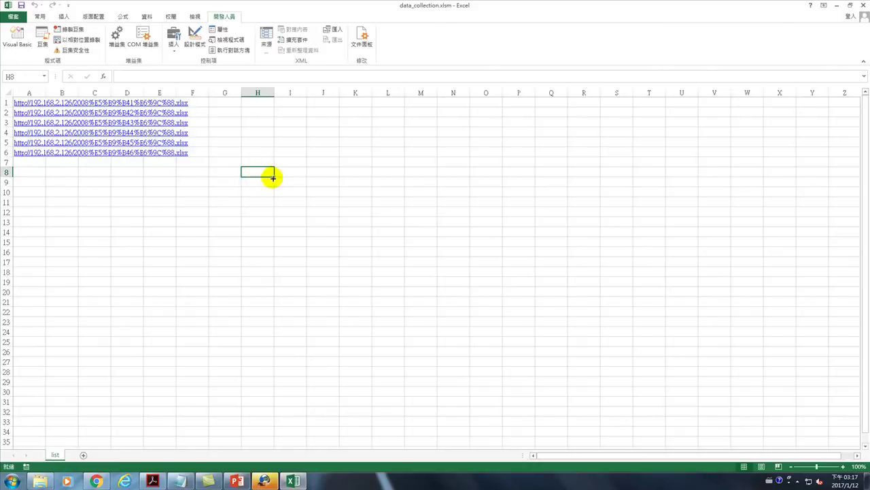
Step: Run 巨集1 from H8 and again from Q25, then select J11 and move left toward column A
{"action": "left_click", "coordinate": [39, 39]}
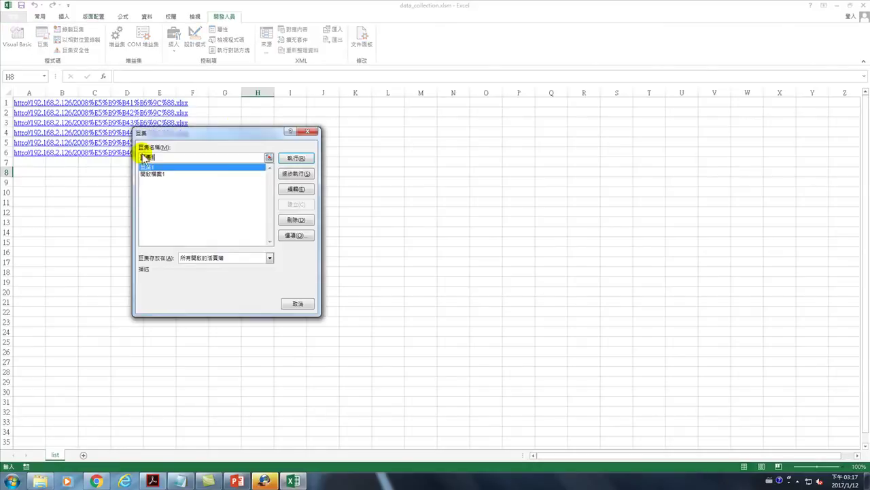
{"action": "left_click", "coordinate": [296, 157]}
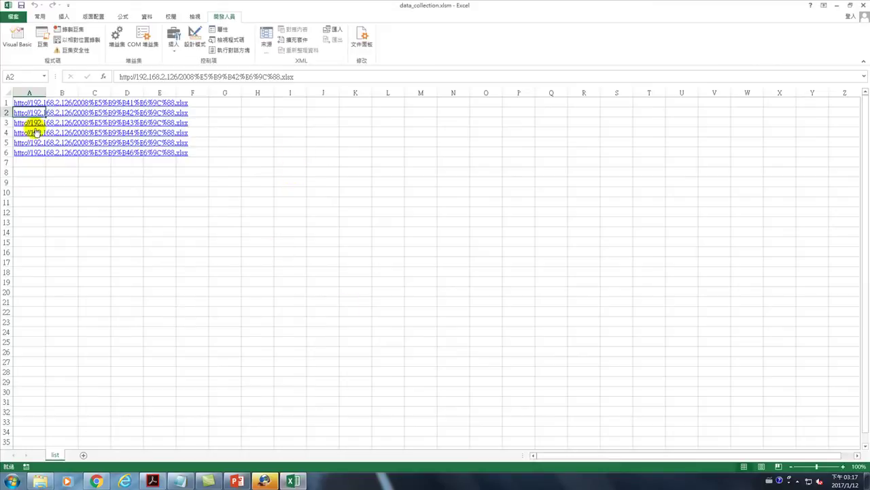
{"action": "left_click", "coordinate": [538, 344]}
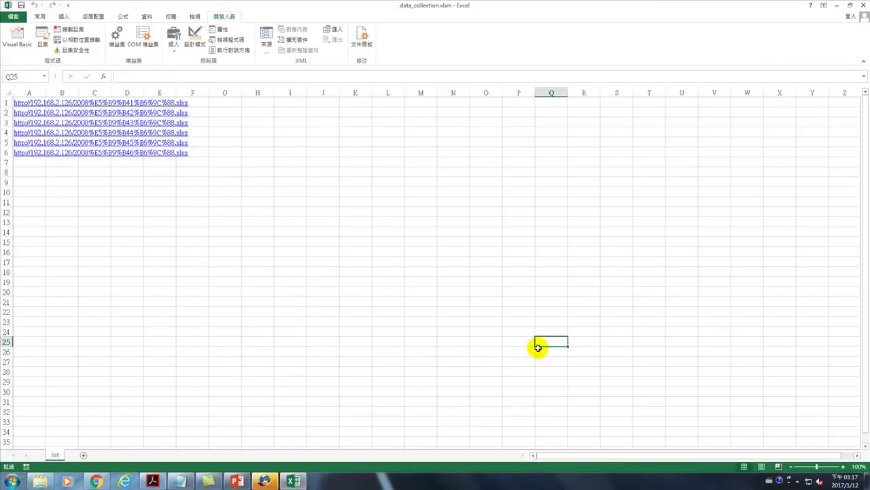
{"action": "left_click", "coordinate": [42, 38]}
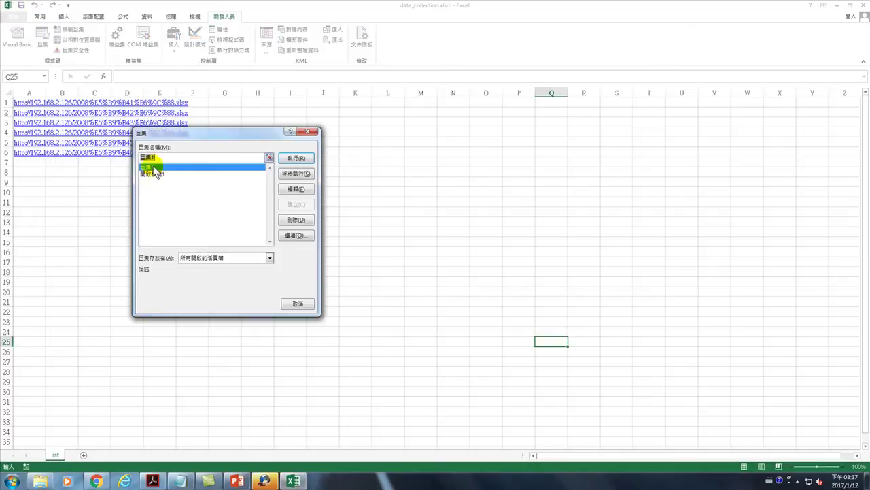
{"action": "left_click", "coordinate": [296, 158]}
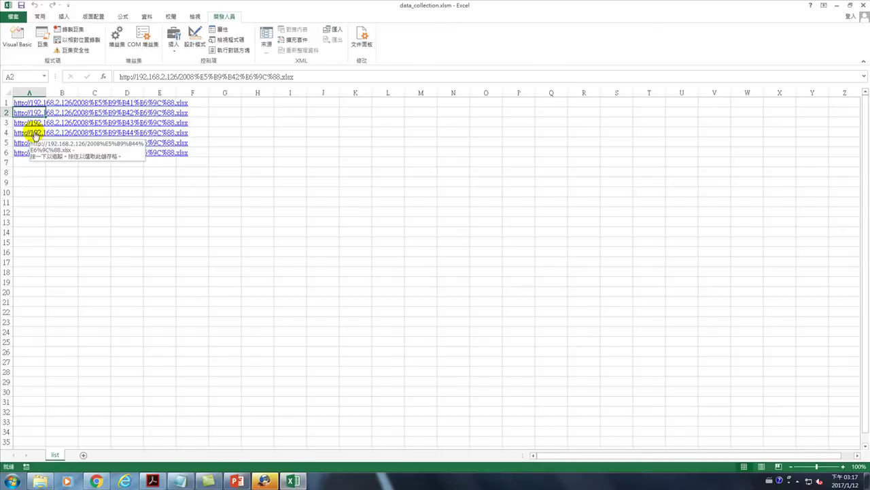
{"action": "left_click", "coordinate": [333, 200]}
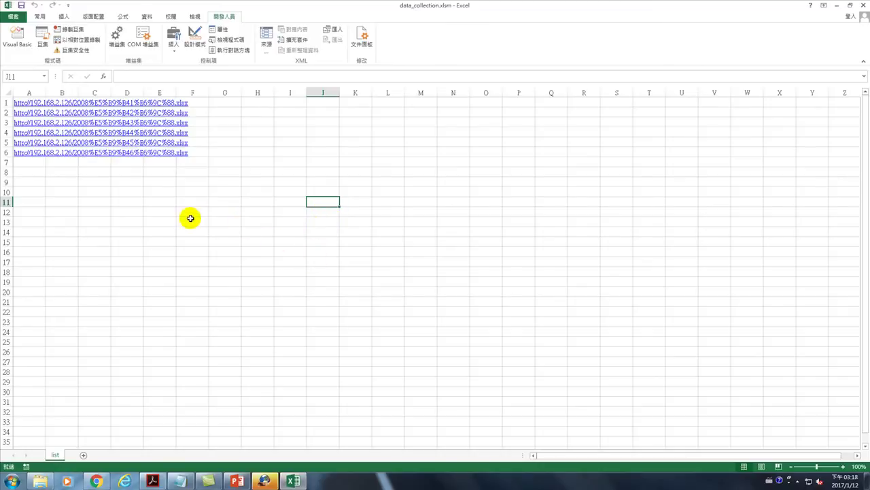
{"action": "key", "text": "Left"}
{"action": "key", "text": "Left"}
{"action": "key", "text": "Left"}
{"action": "key", "text": "Left"}
{"action": "key", "text": "Left"}
{"action": "key", "text": "Left"}
{"action": "key", "text": "Left"}
{"action": "key", "text": "Left"}
Step: From A1, turn on relative references and record 巨集2 moving the selection down one cell
{"action": "key", "text": "Up"}
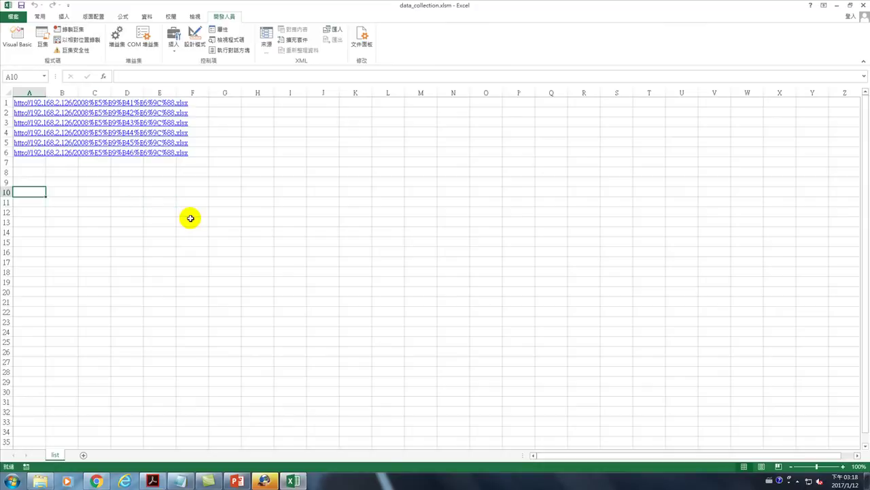
{"action": "key", "text": "Up"}
{"action": "key", "text": "Up"}
{"action": "key", "text": "Up"}
{"action": "key", "text": "Up"}
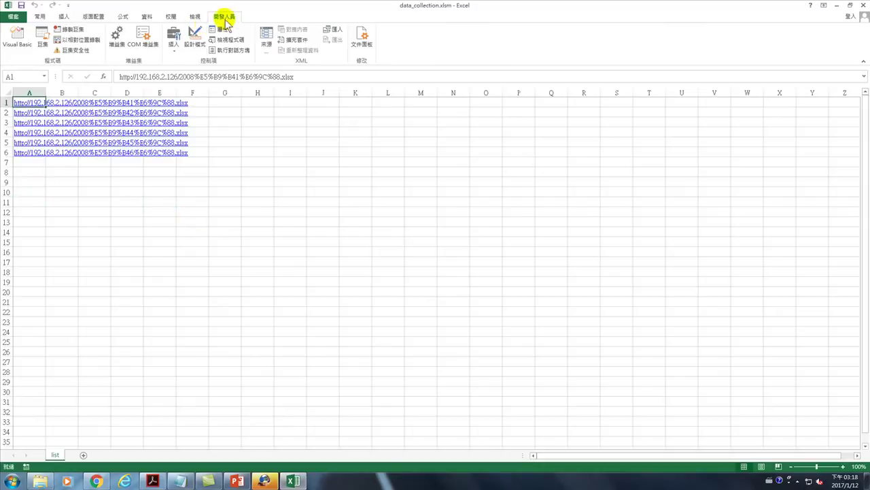
{"action": "left_click", "coordinate": [69, 38]}
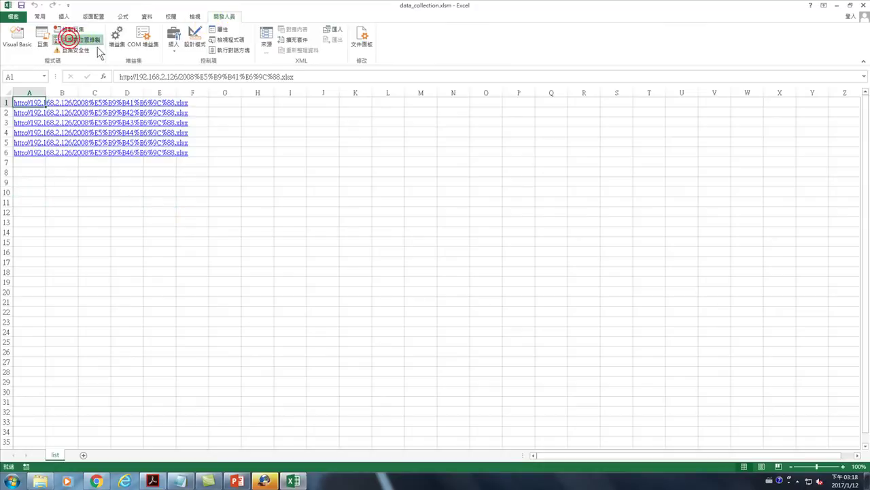
{"action": "left_click", "coordinate": [69, 29]}
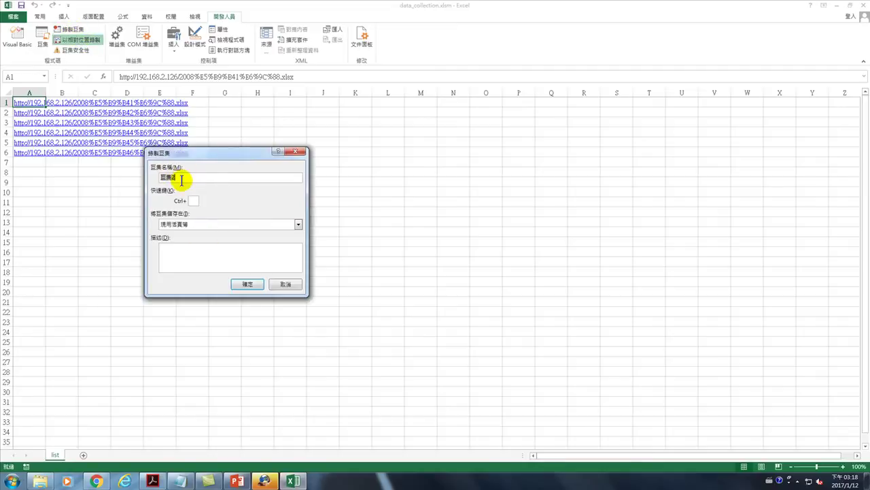
{"action": "left_click", "coordinate": [247, 284]}
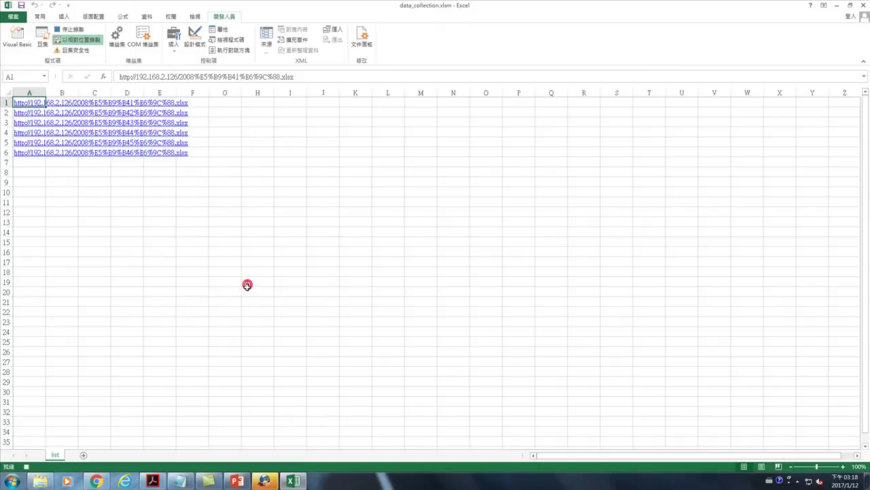
{"action": "key", "text": "Down"}
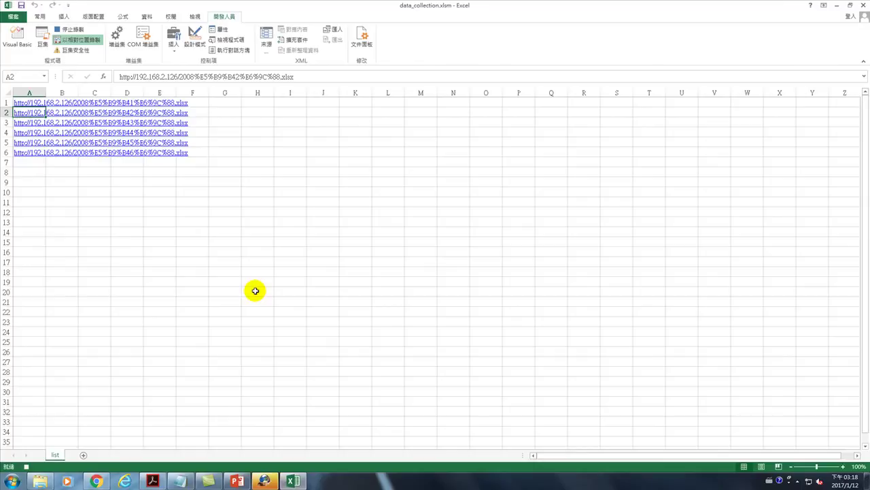
Step: Stop recording, select M15, and choose 巨集2 in the macro list
{"action": "left_click", "coordinate": [68, 30]}
{"action": "left_click", "coordinate": [381, 226]}
{"action": "left_click", "coordinate": [424, 244]}
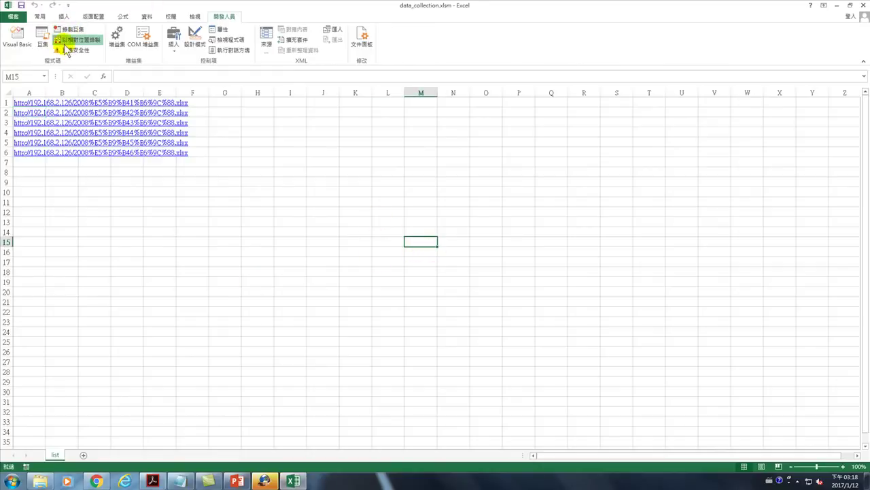
{"action": "left_click", "coordinate": [42, 35]}
{"action": "left_click", "coordinate": [148, 174]}
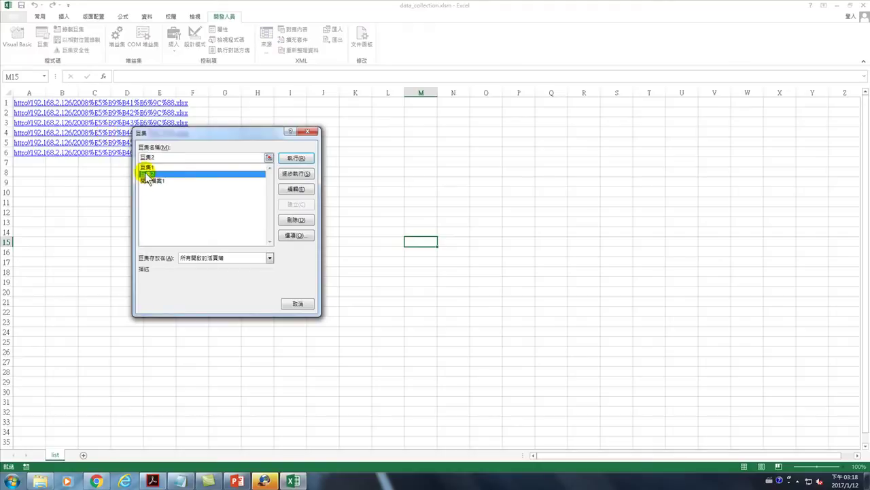
Step: Run 巨集2 from M15 so the selection moves down to M16
{"action": "left_click", "coordinate": [295, 158]}
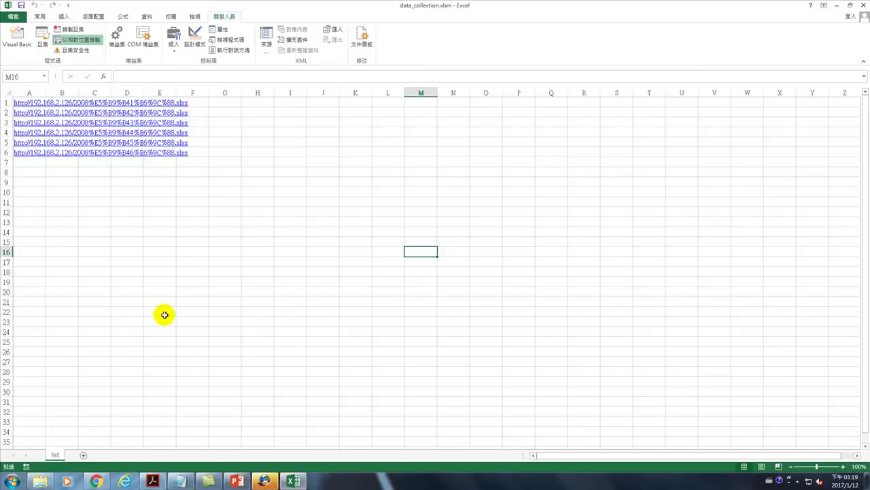
Step: Jump back to cell A1 with Ctrl+Home and keep relative-reference recording turned on
{"action": "key", "text": "ctrl+Home"}
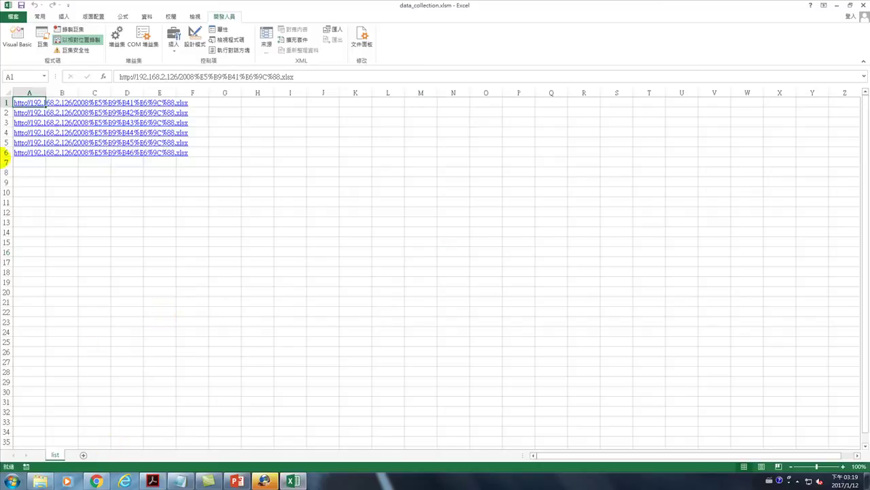
{"action": "left_click", "coordinate": [63, 44]}
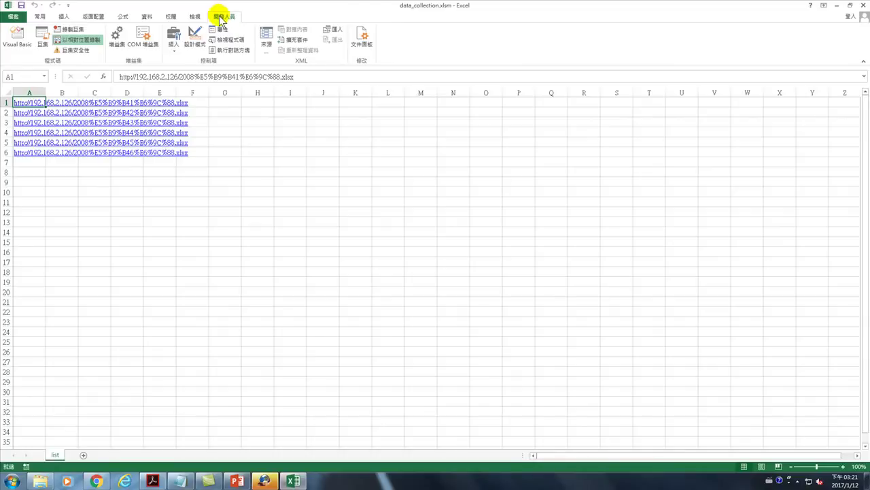
Step: Start recording a new macro named 開啟1
{"action": "left_click", "coordinate": [74, 31]}
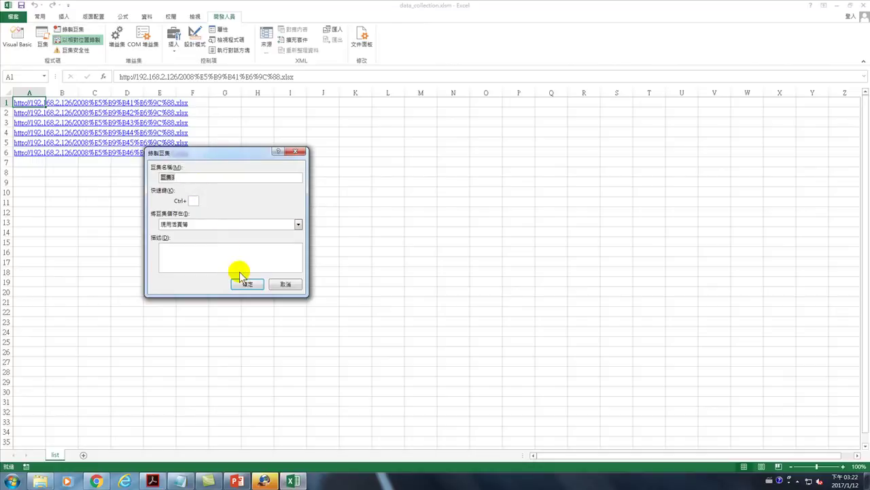
{"action": "type", "text": "開啟"}
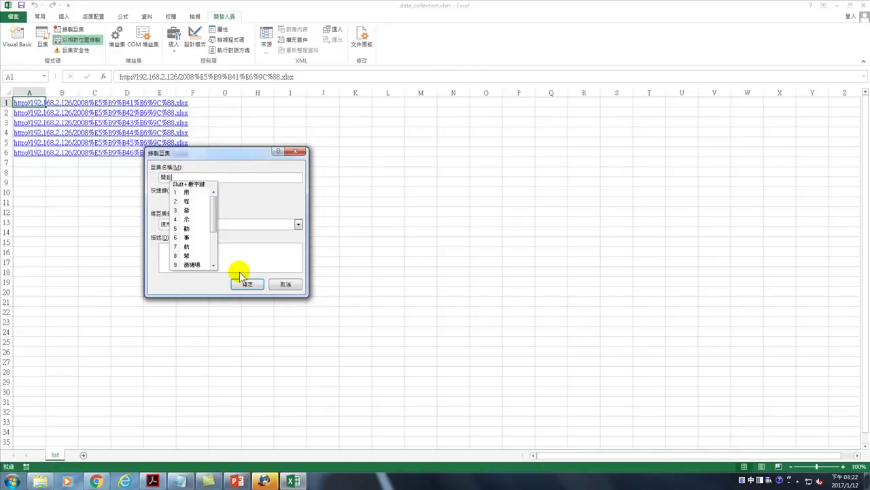
{"action": "type", "text": "1"}
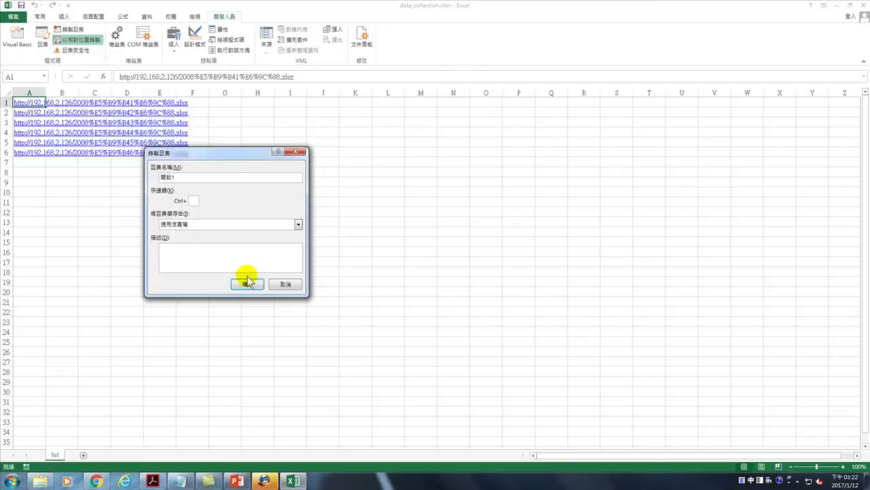
{"action": "left_click", "coordinate": [247, 282]}
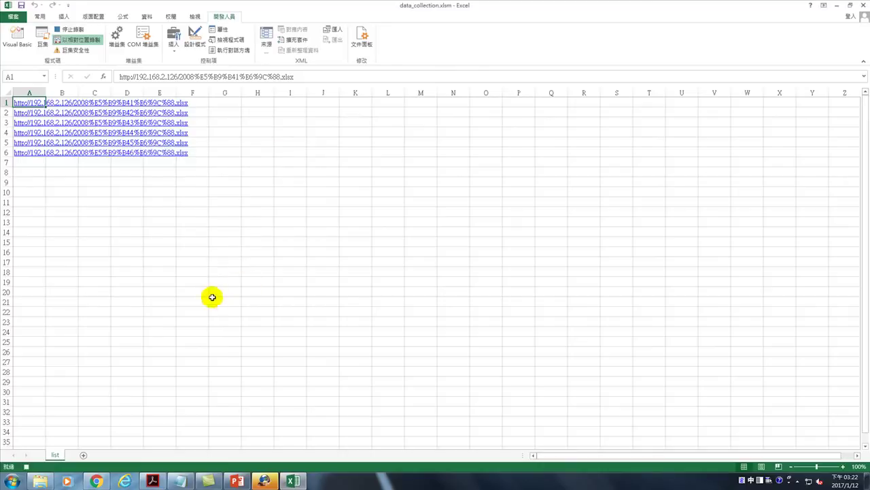
Step: Open the January 2008 workbook through the hyperlink in A1, confirming the prompt
{"action": "right_click", "coordinate": [28, 104]}
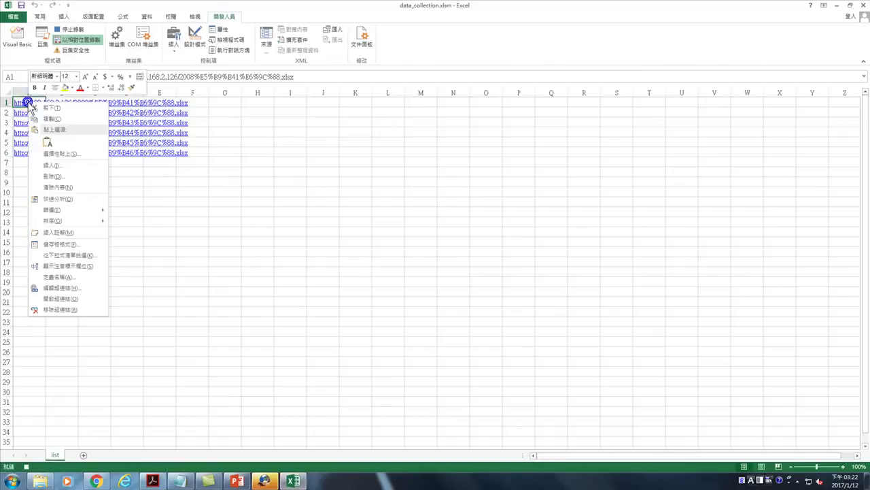
{"action": "left_click", "coordinate": [59, 299]}
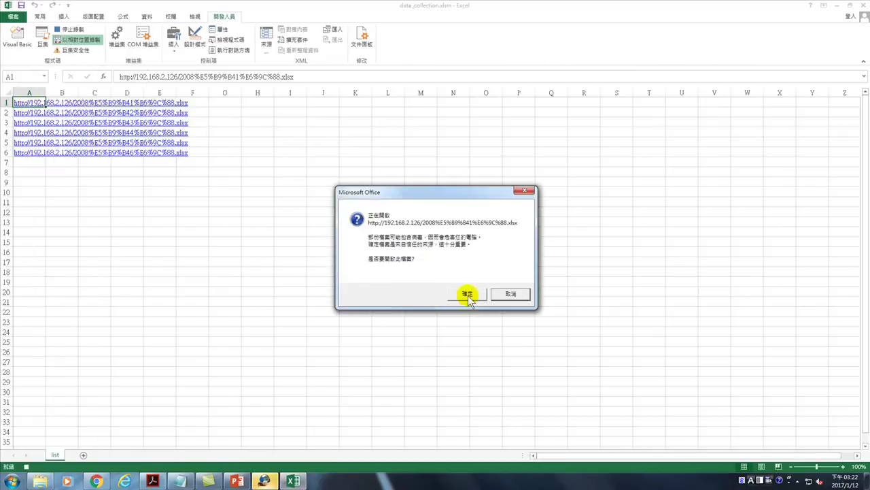
{"action": "left_click", "coordinate": [466, 293]}
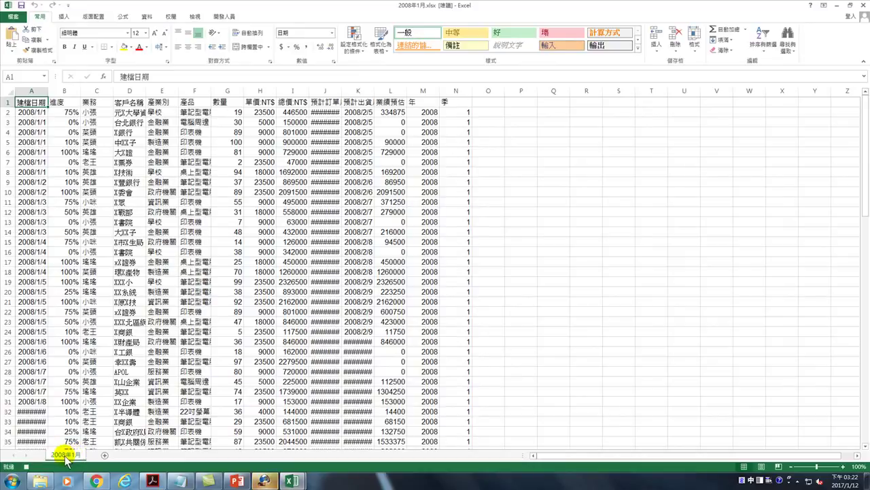
Step: Copy the 2008年1月 sheet to the end of data_collection.xlsm, keeping the original
{"action": "right_click", "coordinate": [66, 457]}
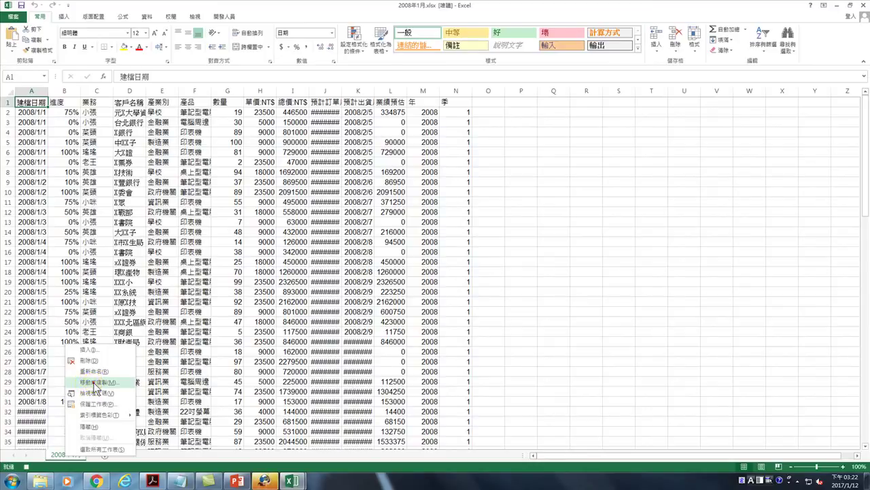
{"action": "left_click", "coordinate": [89, 383]}
{"action": "left_click", "coordinate": [66, 343]}
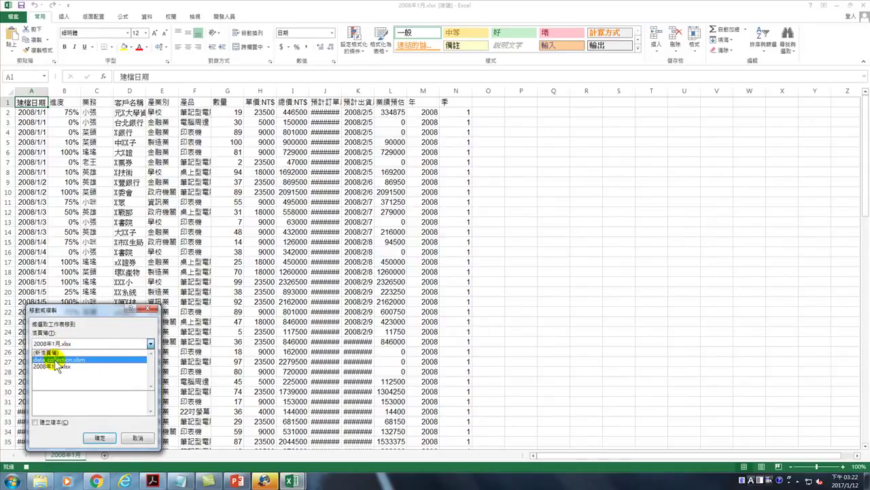
{"action": "left_click", "coordinate": [57, 361]}
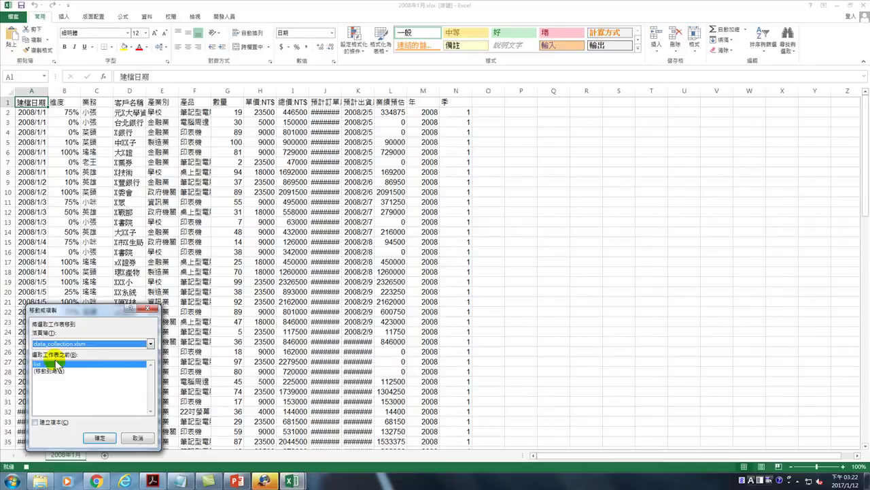
{"action": "left_click", "coordinate": [45, 371]}
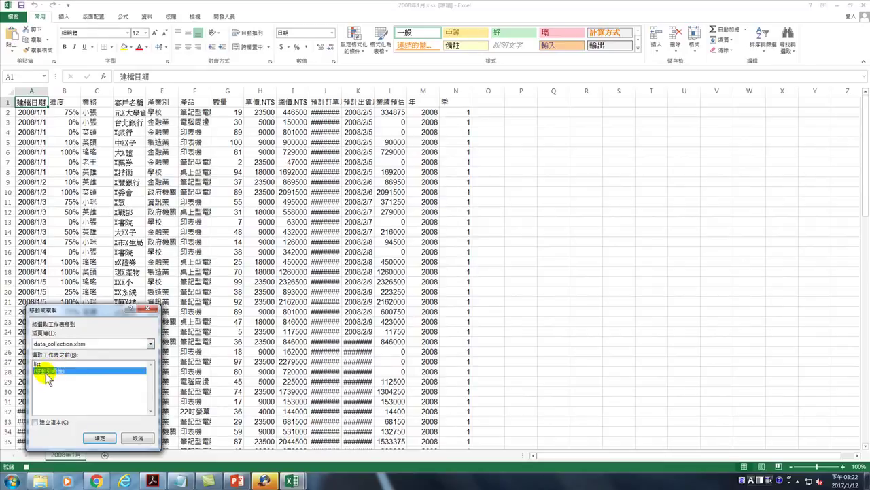
{"action": "left_click", "coordinate": [35, 422]}
{"action": "left_click", "coordinate": [35, 422]}
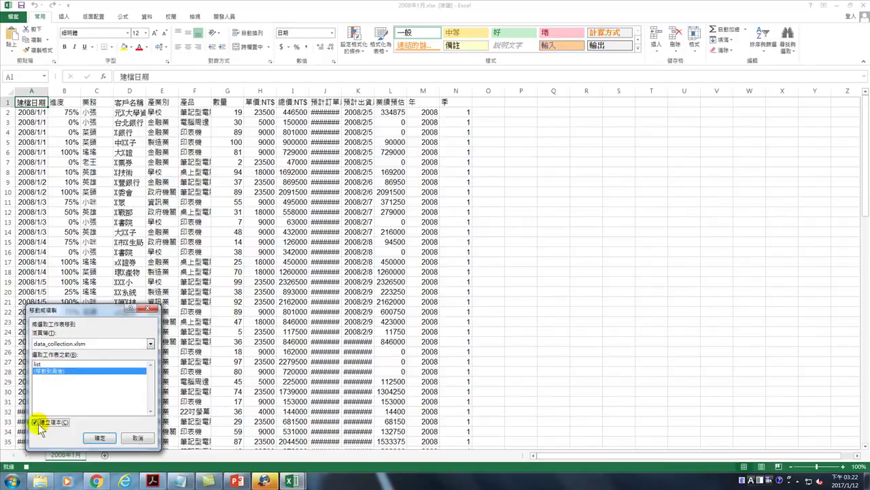
{"action": "left_click", "coordinate": [100, 438]}
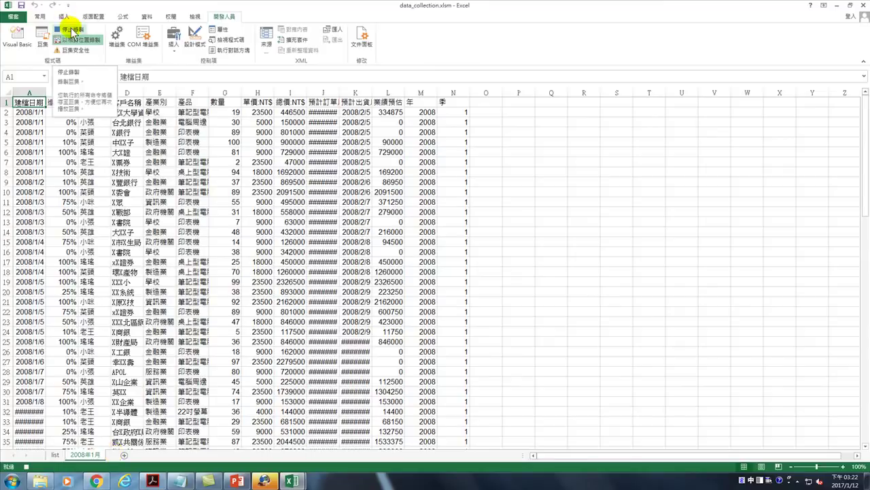
Step: Stop recording the 開啟1 macro, leaving the copied 2008年1月 sheet in data_collection.xlsm
{"action": "left_click", "coordinate": [72, 30]}
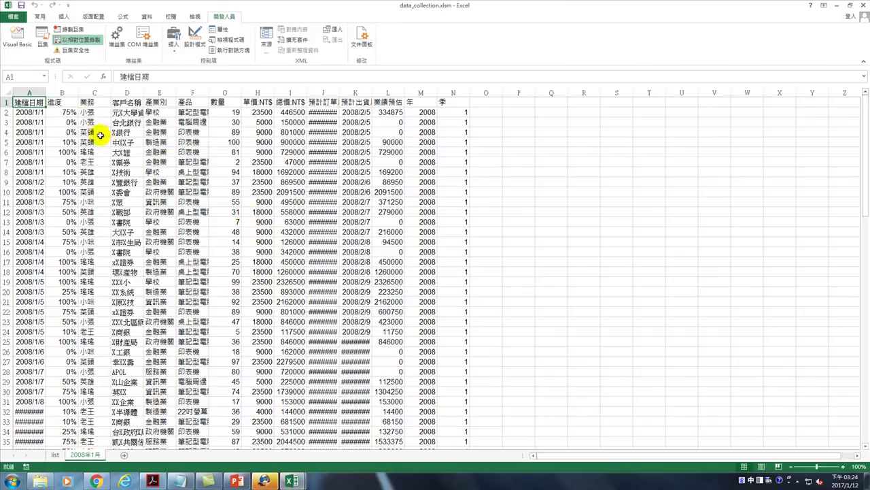
Step: Start recording macro 切換工作表1, then switch to the list sheet and move down to A2
{"action": "left_click", "coordinate": [71, 30]}
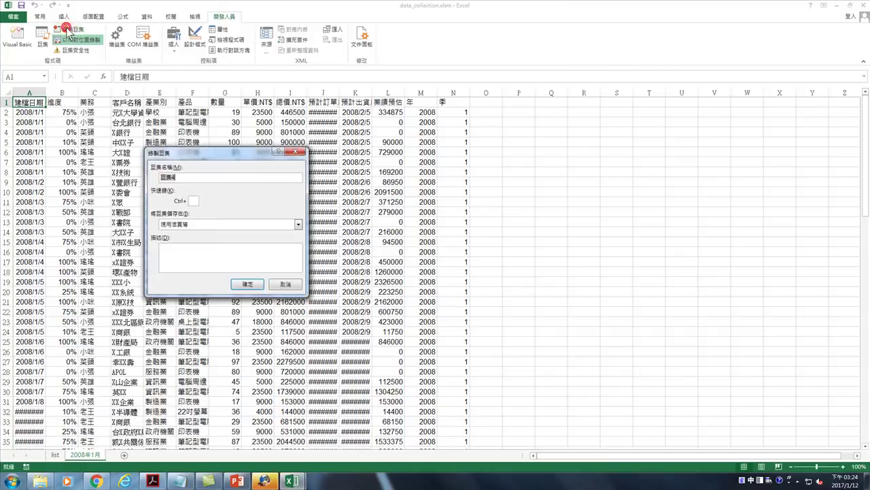
{"action": "left_click_drag", "start_coordinate": [185, 177], "coordinate": [161, 176]}
{"action": "type", "text": "切換工作表"}
{"action": "key", "text": "Down"}
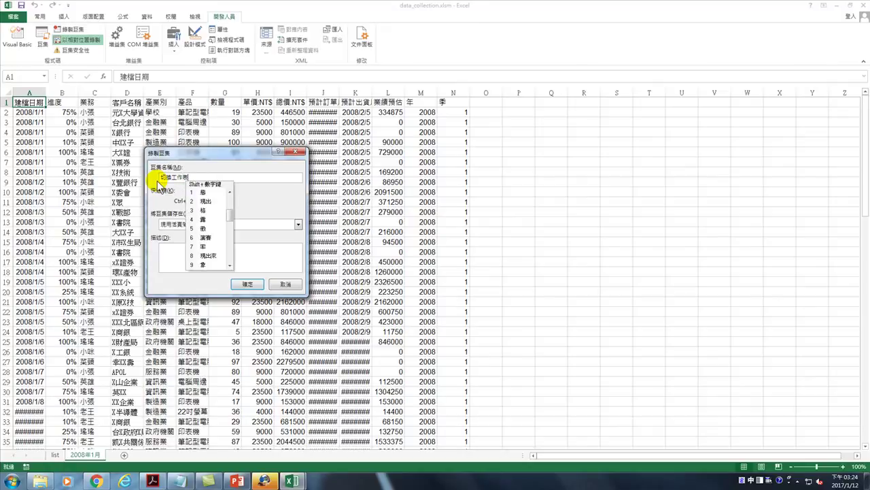
{"action": "type", "text": "1"}
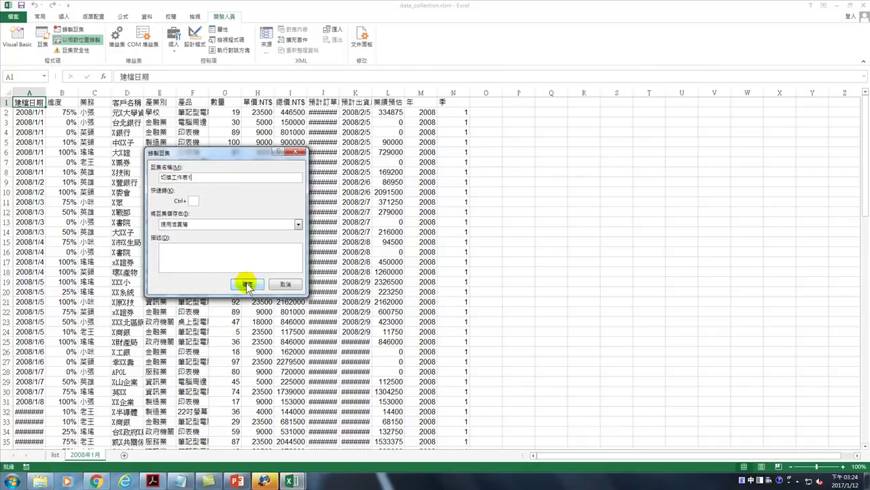
{"action": "left_click", "coordinate": [246, 284]}
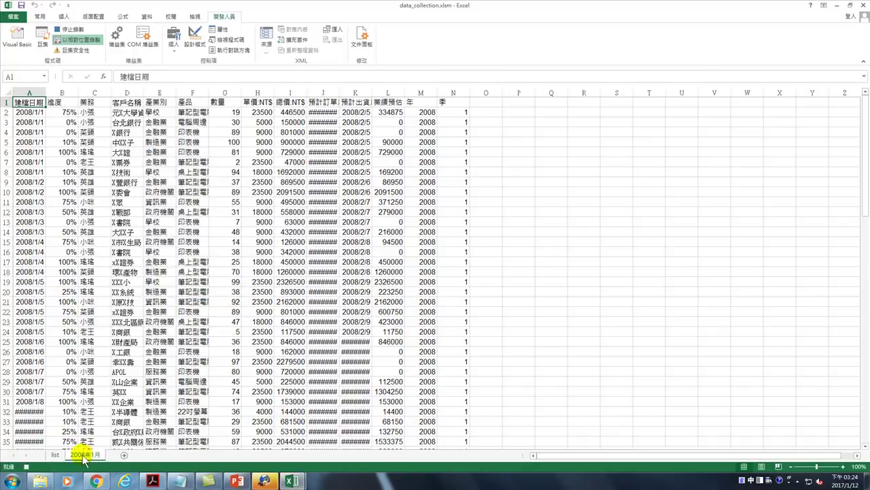
{"action": "left_click", "coordinate": [54, 454]}
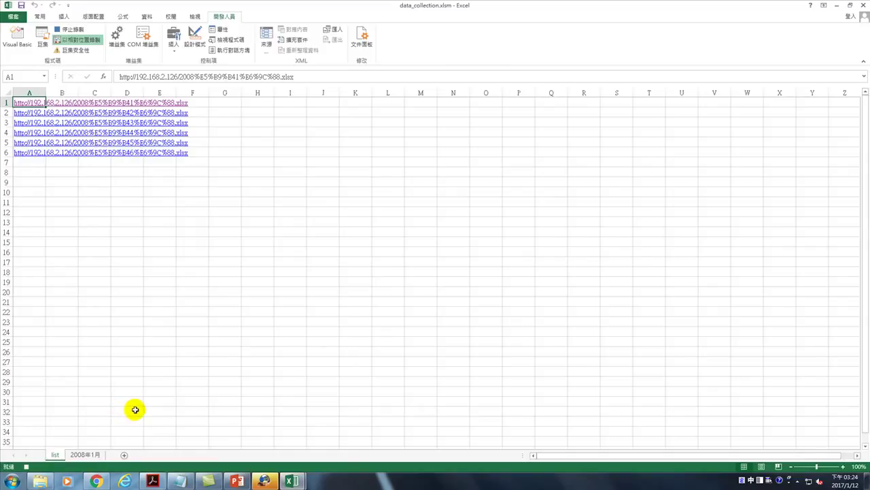
{"action": "key", "text": "Down"}
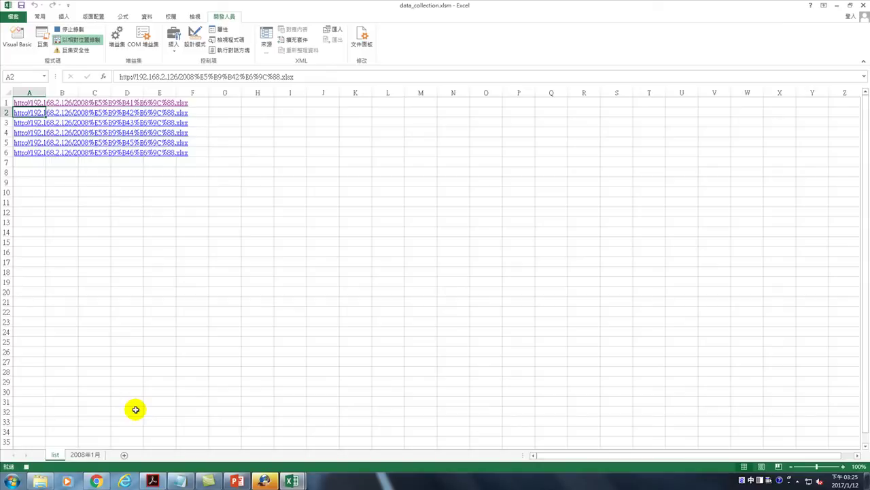
Step: End the 切換工作表1 macro recording from the Developer tab
{"action": "left_click", "coordinate": [68, 32]}
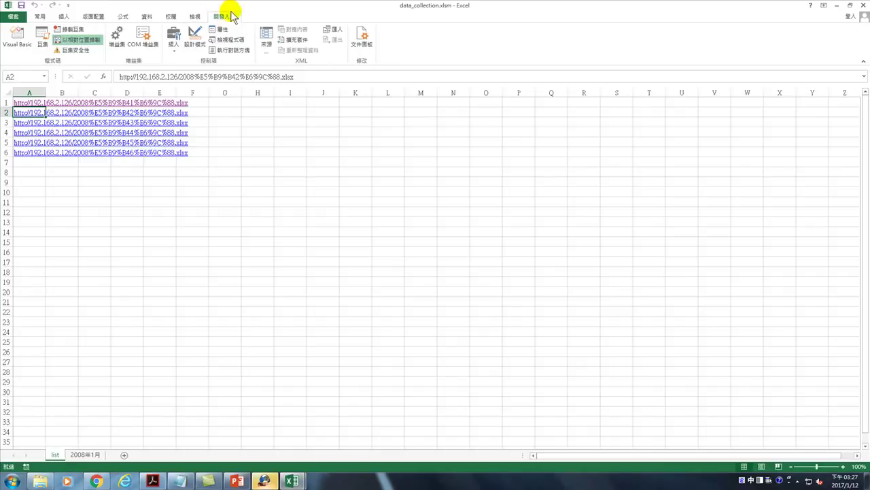
Step: Open the Macros list and select the 開啟1 macro
{"action": "left_click", "coordinate": [42, 37]}
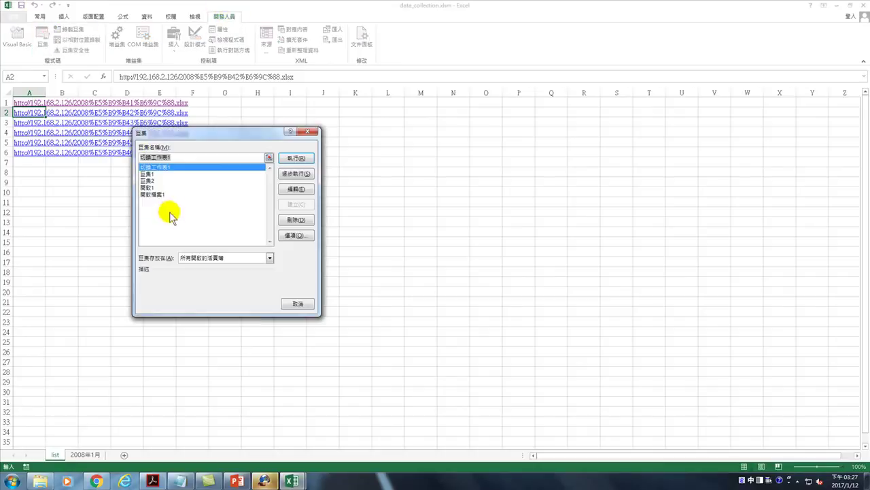
{"action": "left_click", "coordinate": [148, 187]}
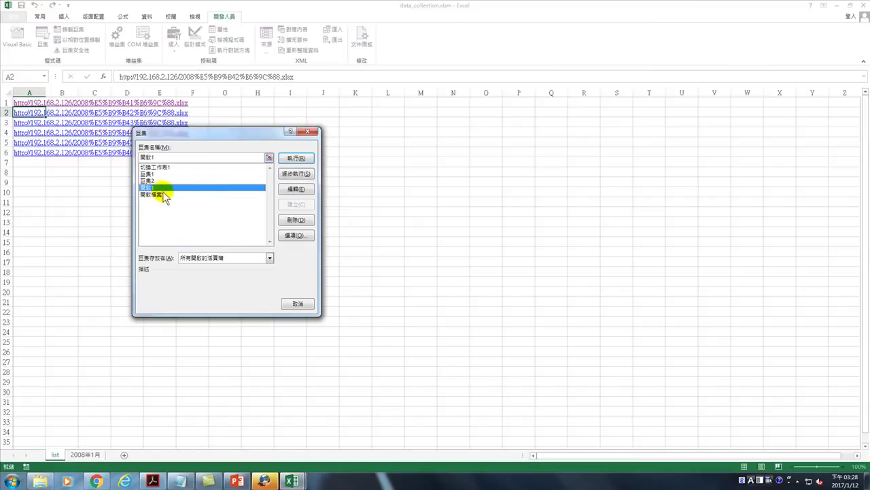
Step: Paste 切換工作表1's three list-sheet lines into 開啟1 before End Sub, renumbering the comment to '3
{"action": "left_click", "coordinate": [293, 191]}
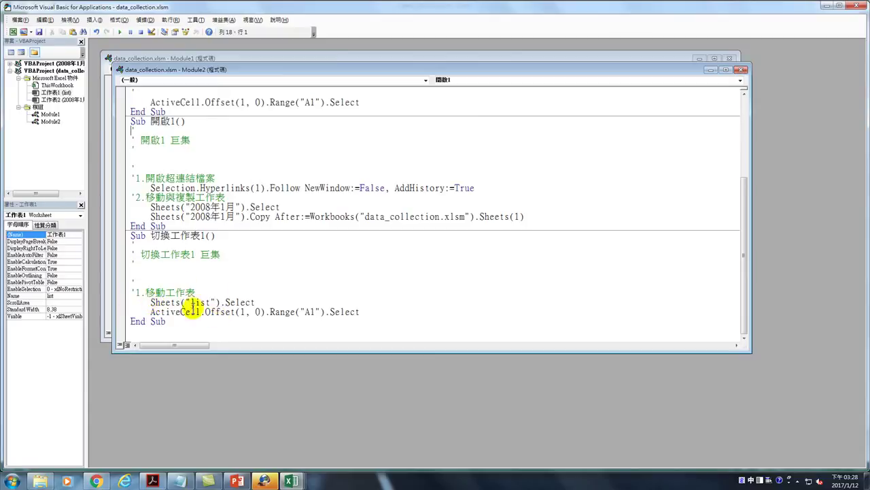
{"action": "mouse_move", "coordinate": [126, 291]}
{"action": "left_mouse_down"}
{"action": "mouse_move", "coordinate": [180, 305]}
{"action": "mouse_move", "coordinate": [361, 313]}
{"action": "left_mouse_up"}
{"action": "key", "text": "ctrl+c"}
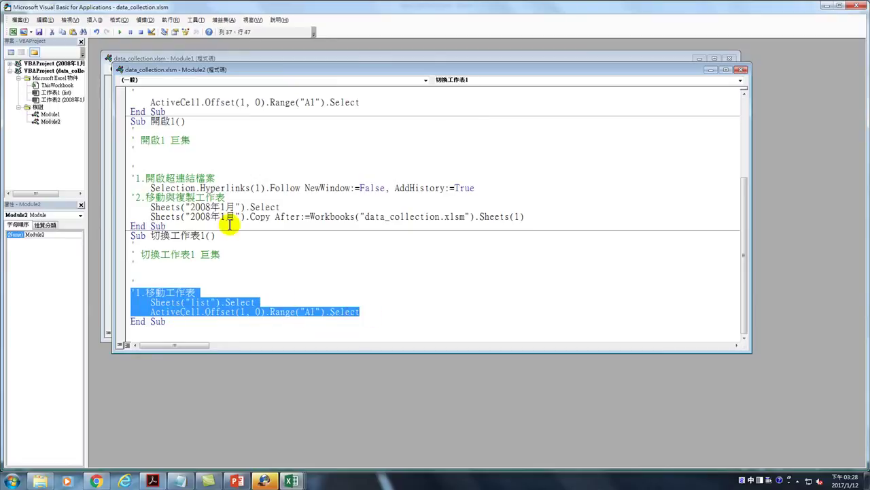
{"action": "left_click", "coordinate": [179, 216]}
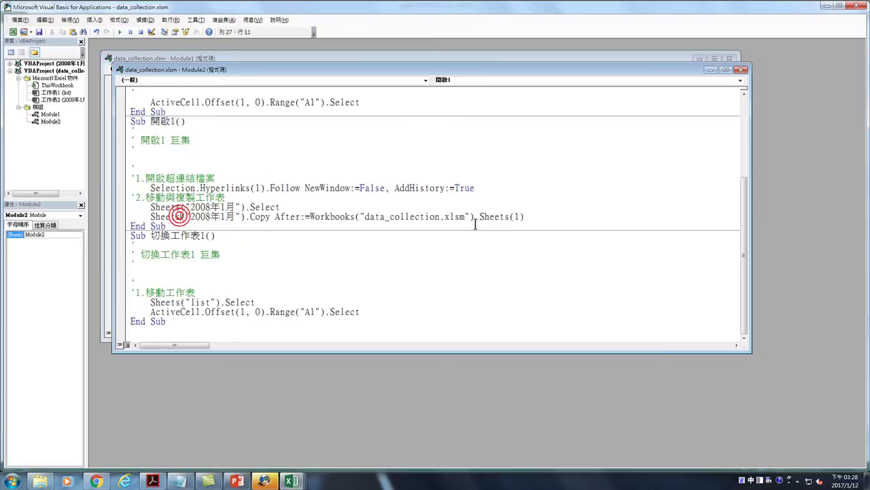
{"action": "left_click", "coordinate": [541, 219]}
{"action": "key", "text": "Return"}
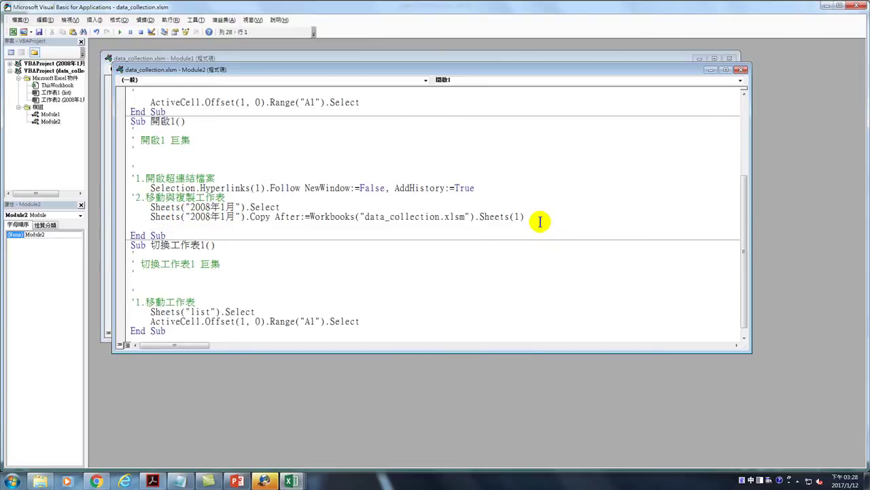
{"action": "key", "text": "ctrl+v"}
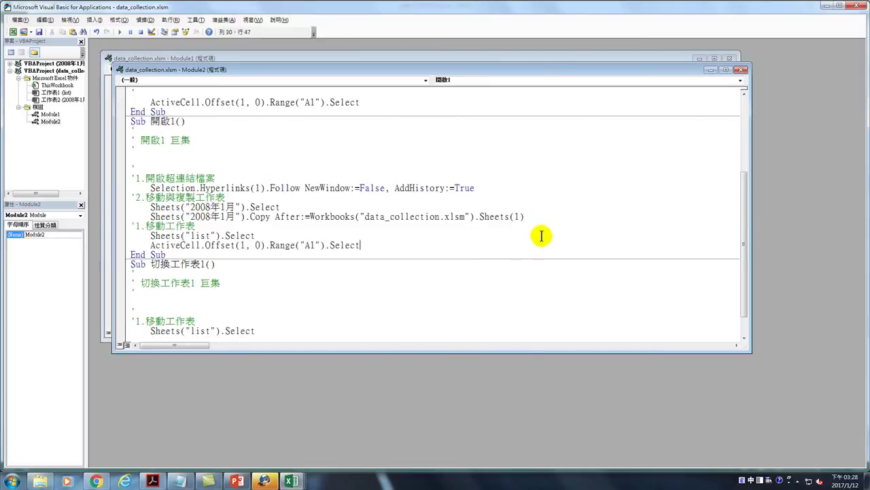
{"action": "left_click_drag", "start_coordinate": [135, 225], "coordinate": [141, 225]}
{"action": "type", "text": "3"}
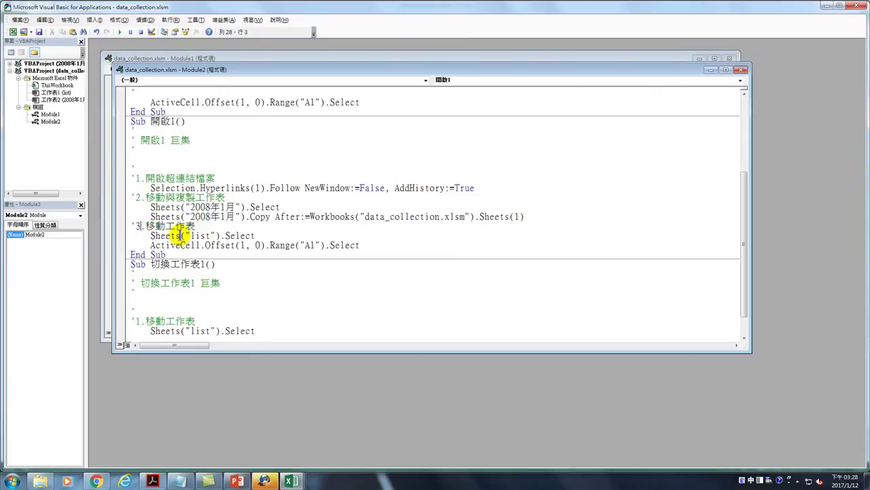
{"action": "left_click", "coordinate": [196, 244]}
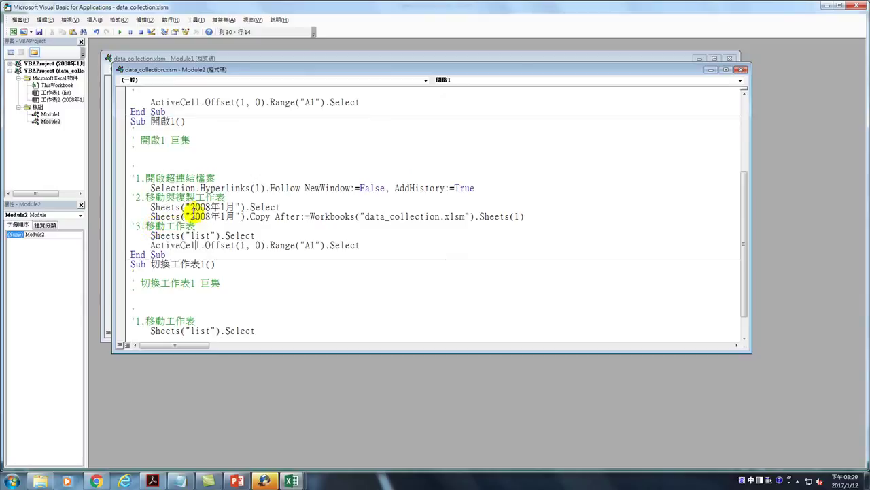
Step: Close the VBA editor, then reopen 開啟1's code via Macros > 編輯
{"action": "left_click", "coordinate": [857, 7]}
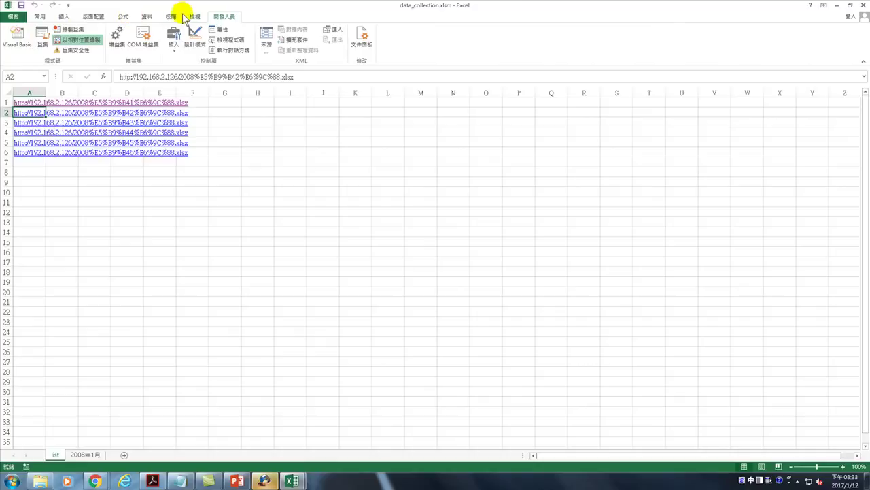
{"action": "left_click", "coordinate": [44, 38]}
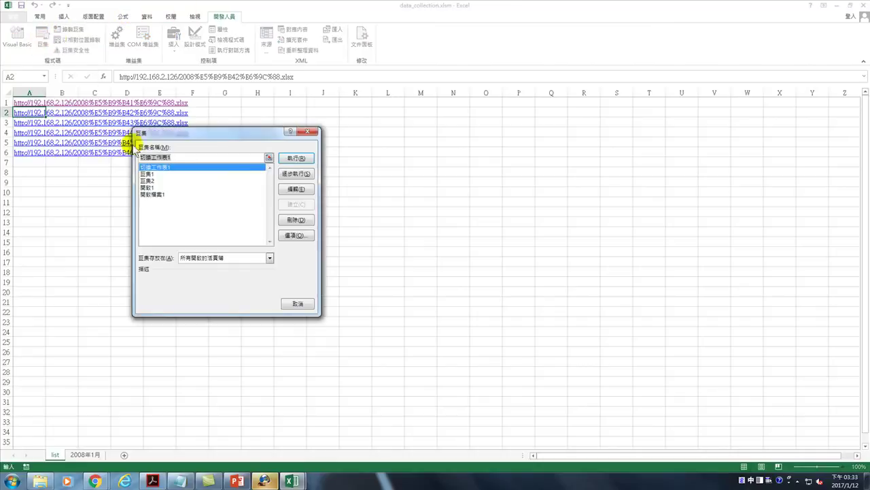
{"action": "left_click", "coordinate": [149, 188]}
{"action": "left_click", "coordinate": [148, 187]}
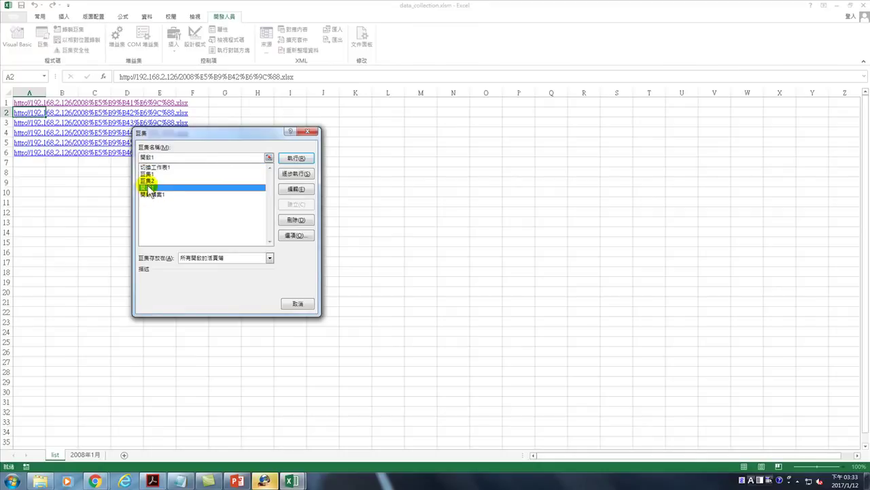
{"action": "left_click", "coordinate": [293, 189]}
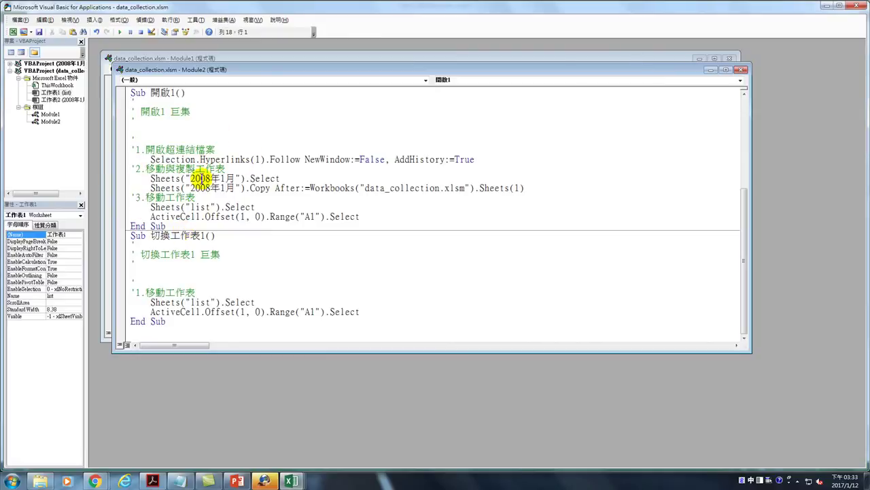
Step: Replace "2008年1月" with ActiveSheet.Name in both Sheets(...) lines, then close the editor
{"action": "left_click_drag", "start_coordinate": [186, 178], "coordinate": [241, 176]}
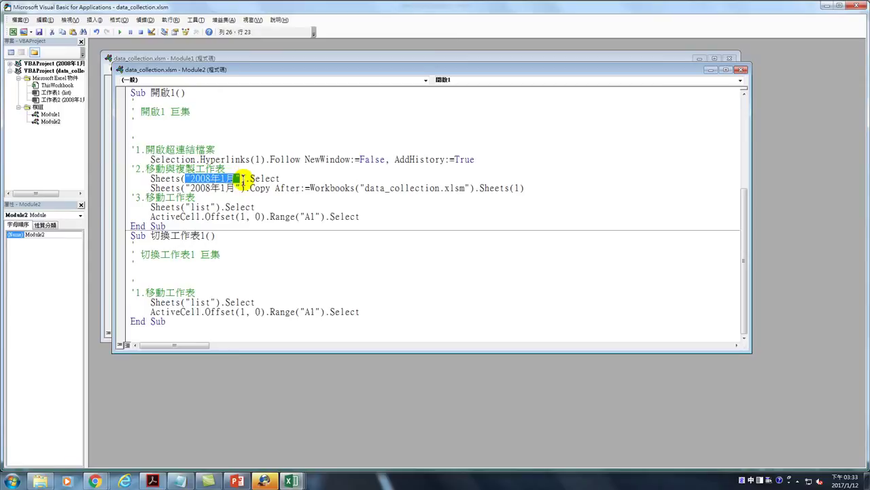
{"action": "type", "text": "active"}
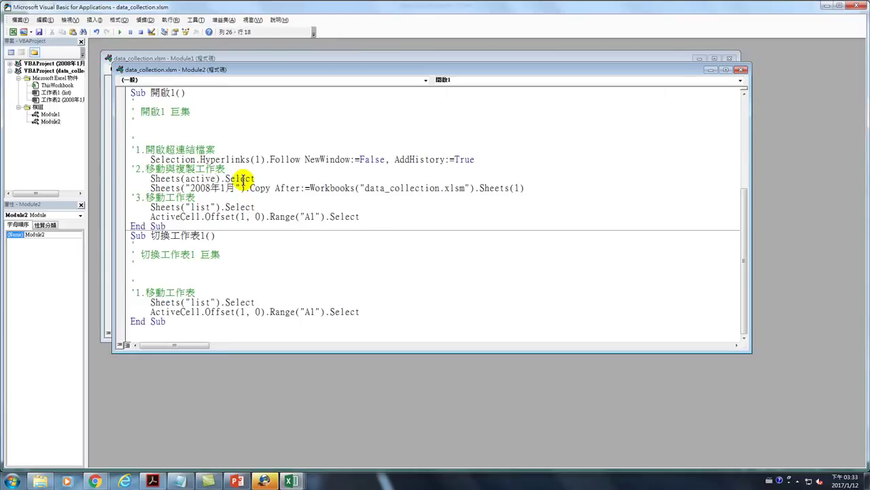
{"action": "type", "text": "sheet1"}
{"action": "type", "text": ".name"}
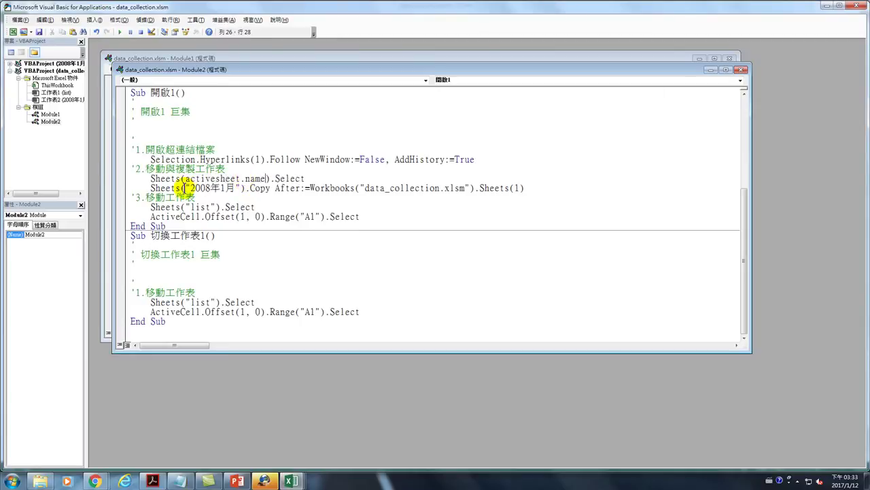
{"action": "left_click_drag", "start_coordinate": [185, 188], "coordinate": [239, 188]}
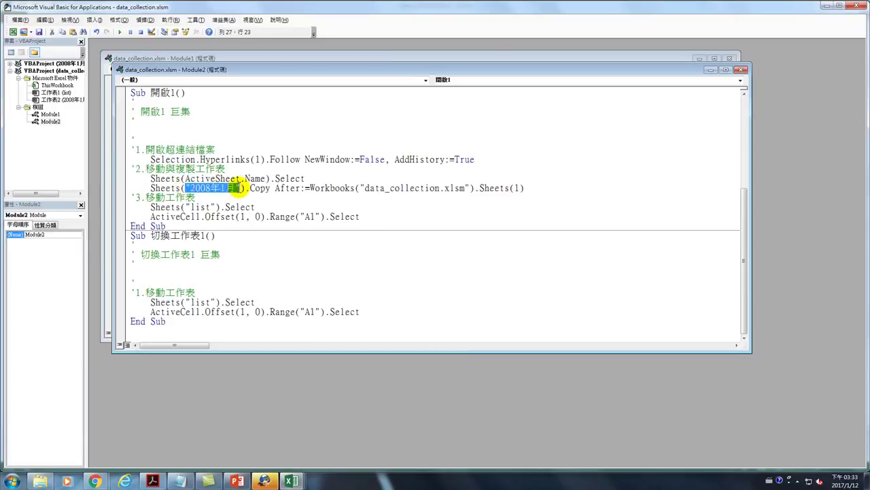
{"action": "type", "text": "activesheet.name"}
{"action": "left_click", "coordinate": [244, 216]}
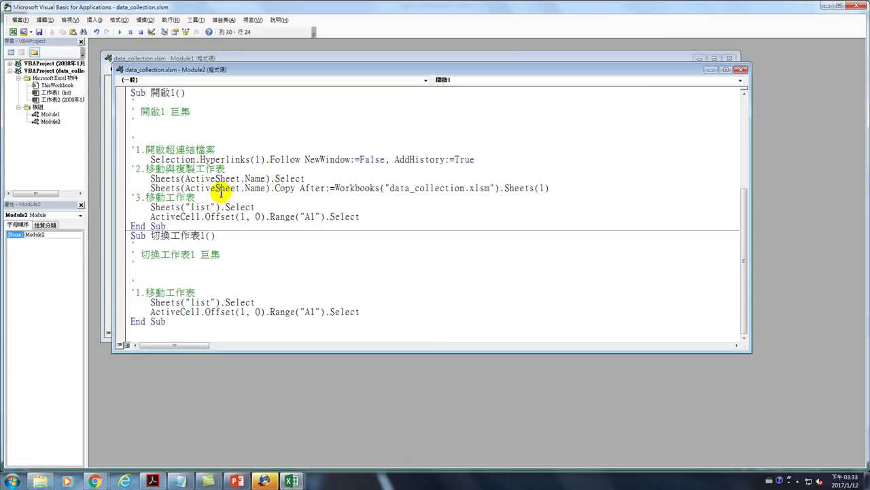
{"action": "left_click", "coordinate": [862, 5]}
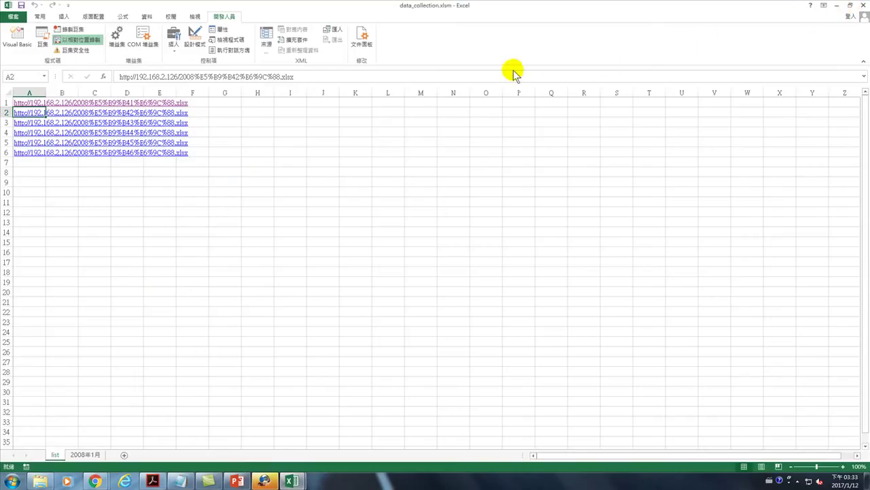
Step: Run 開啟1 and confirm 確定 so the next linked workbook imports as 2008年2月
{"action": "left_click", "coordinate": [42, 40]}
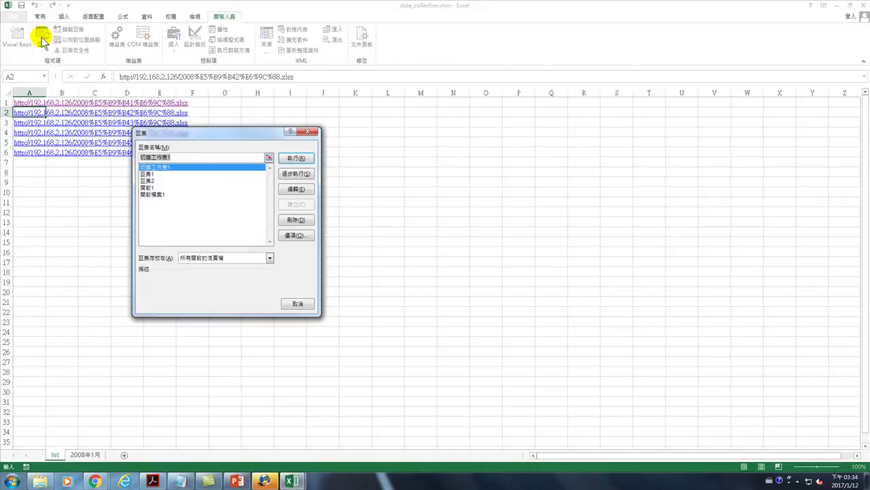
{"action": "left_click", "coordinate": [150, 187]}
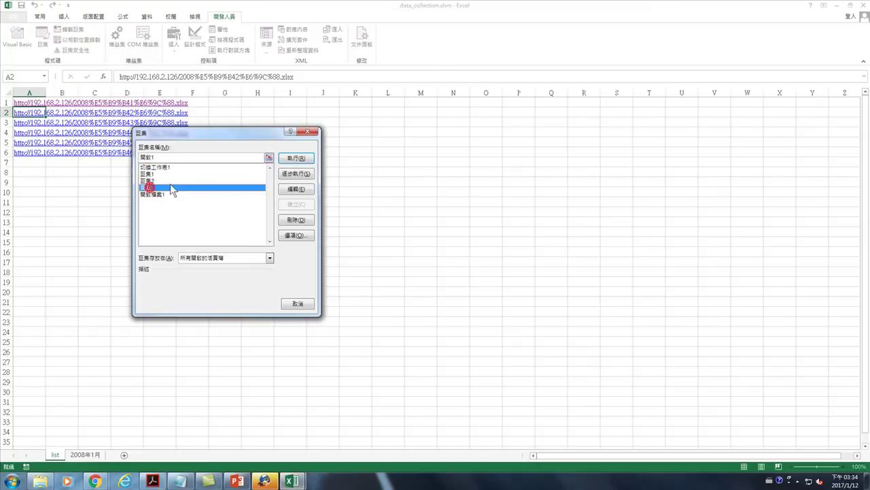
{"action": "left_click", "coordinate": [295, 157]}
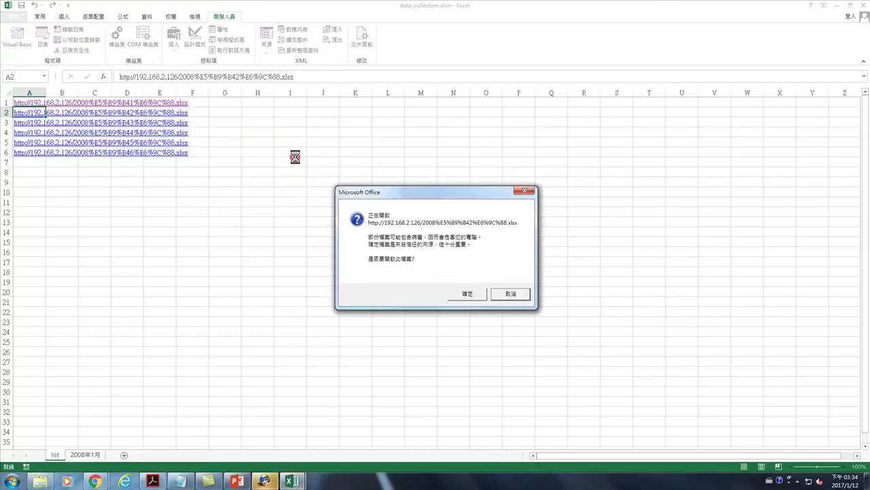
{"action": "left_click", "coordinate": [464, 294]}
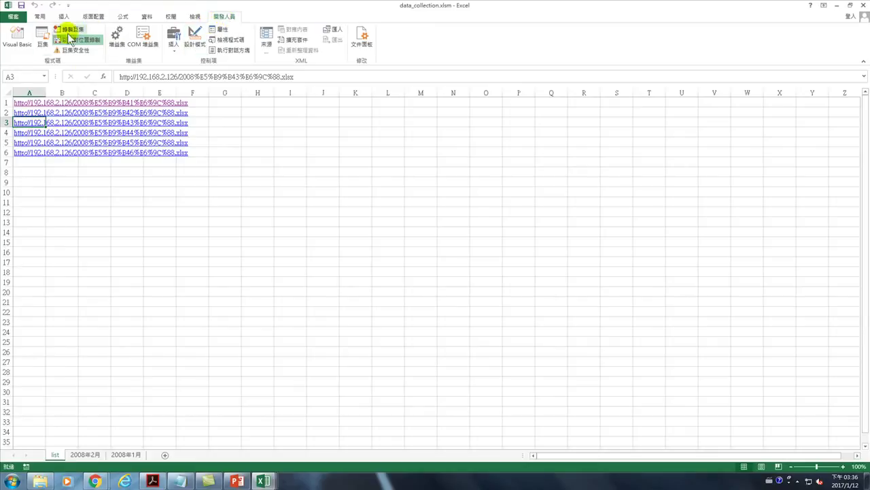
{"action": "left_click", "coordinate": [40, 37]}
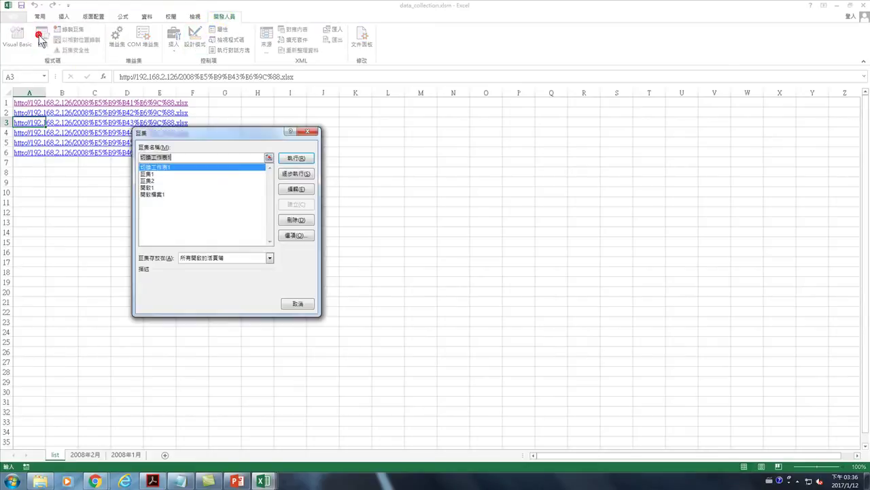
{"action": "left_click", "coordinate": [147, 187]}
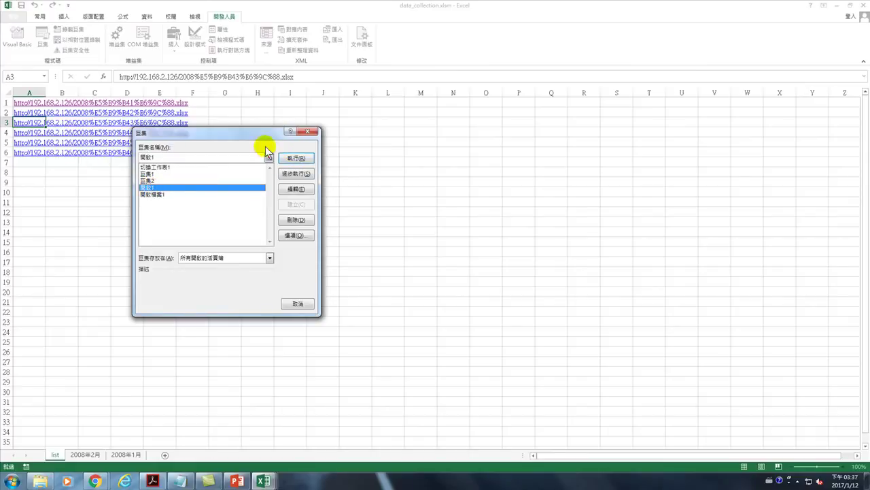
{"action": "left_click", "coordinate": [307, 131]}
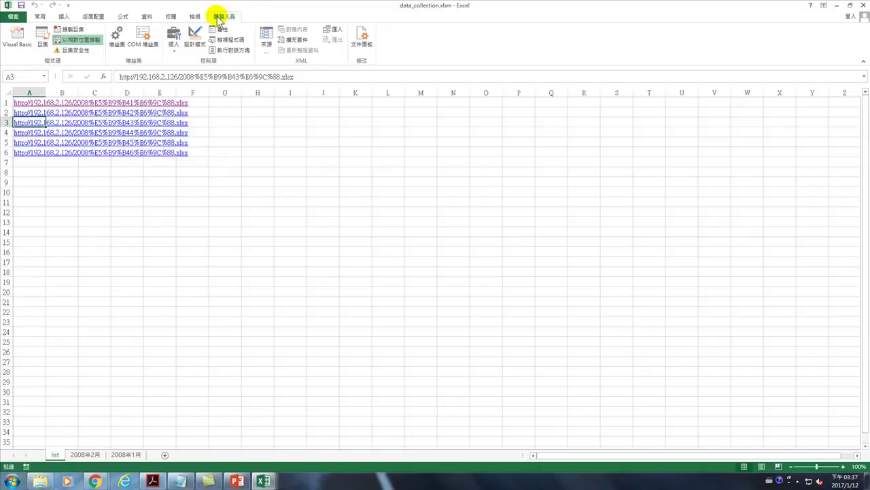
{"action": "left_click", "coordinate": [42, 38]}
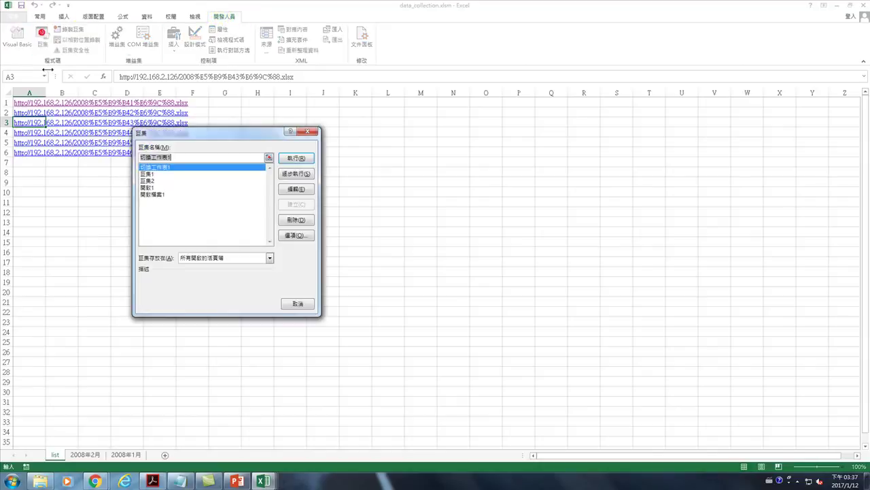
{"action": "left_click", "coordinate": [151, 187]}
{"action": "left_click", "coordinate": [294, 190]}
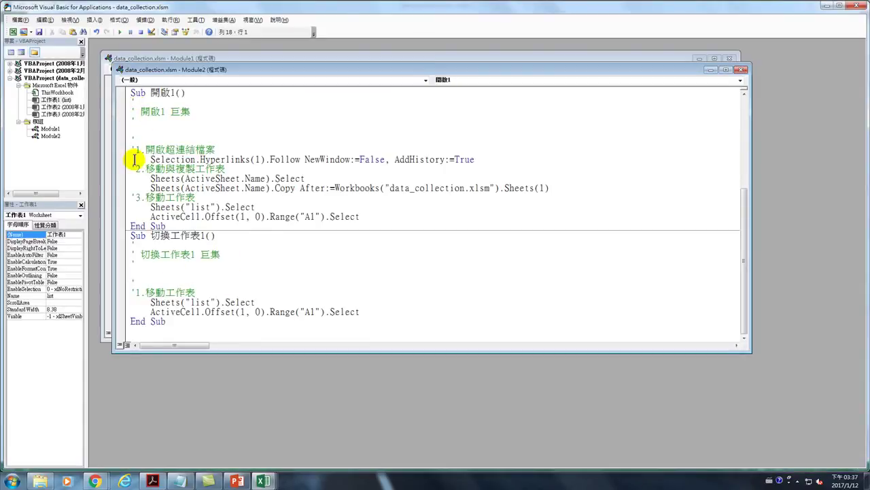
{"action": "mouse_move", "coordinate": [131, 148]}
{"action": "left_mouse_down"}
{"action": "mouse_move", "coordinate": [167, 195]}
{"action": "mouse_move", "coordinate": [213, 224]}
{"action": "mouse_move", "coordinate": [367, 215]}
{"action": "left_mouse_up"}
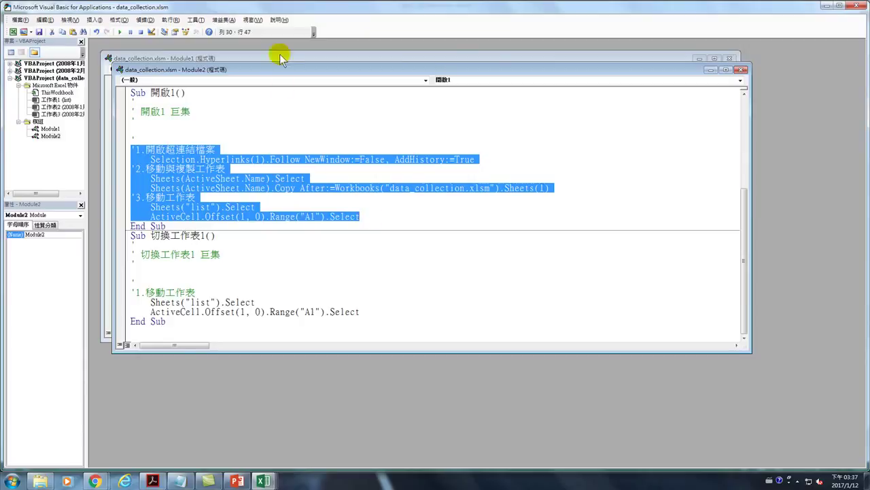
{"action": "left_click", "coordinate": [264, 480]}
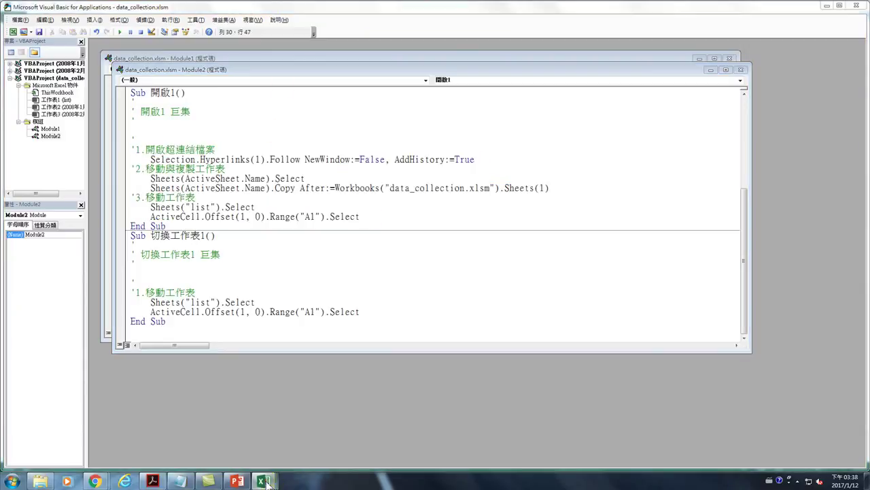
{"action": "left_click", "coordinate": [145, 446]}
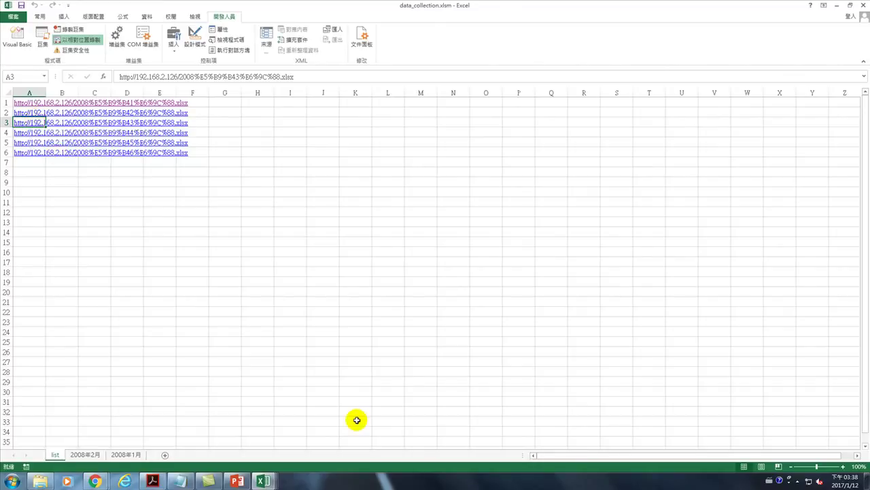
Step: Move the selection from A3 past the A4–A6 links down to empty cell A7
{"action": "key", "text": "Down"}
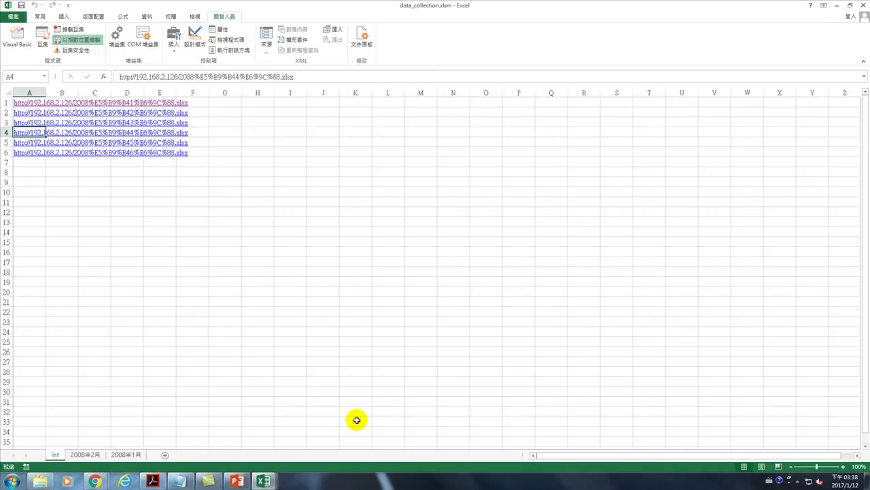
{"action": "key", "text": "Down"}
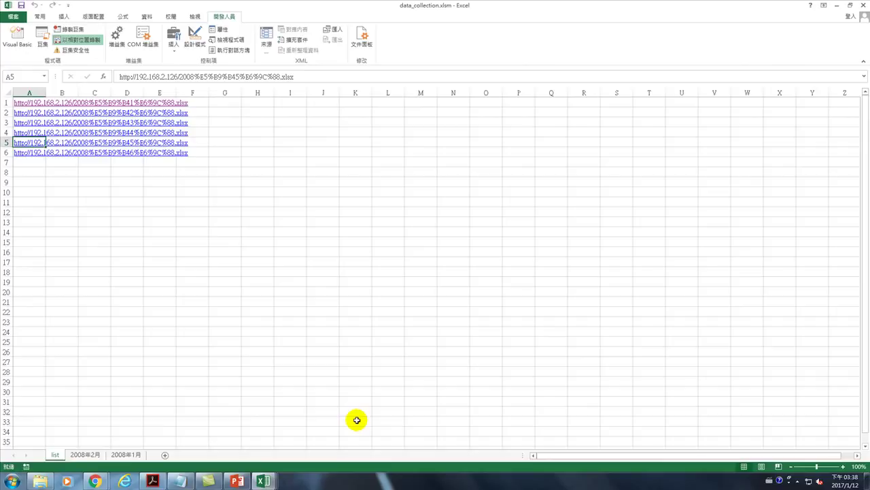
{"action": "key", "text": "Down"}
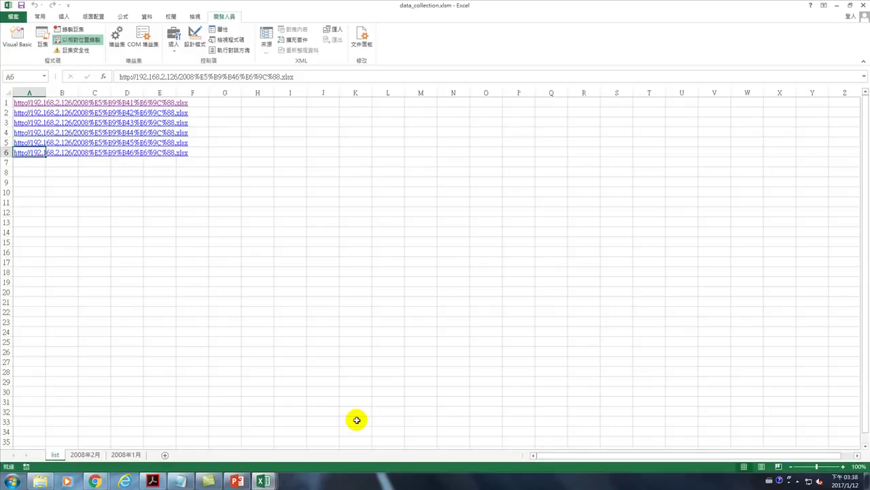
{"action": "key", "text": "Down"}
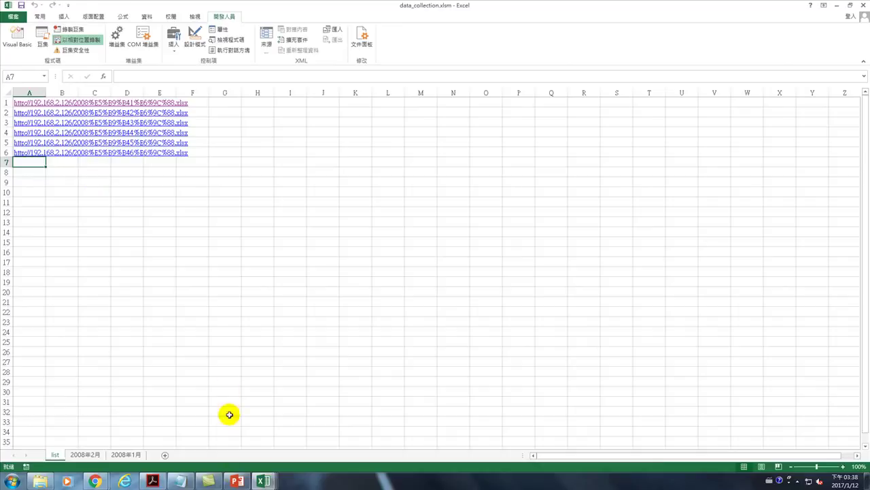
Step: Switch back to the VBA editor and type 'if' on a new line above the '1. comment
{"action": "left_click", "coordinate": [264, 481]}
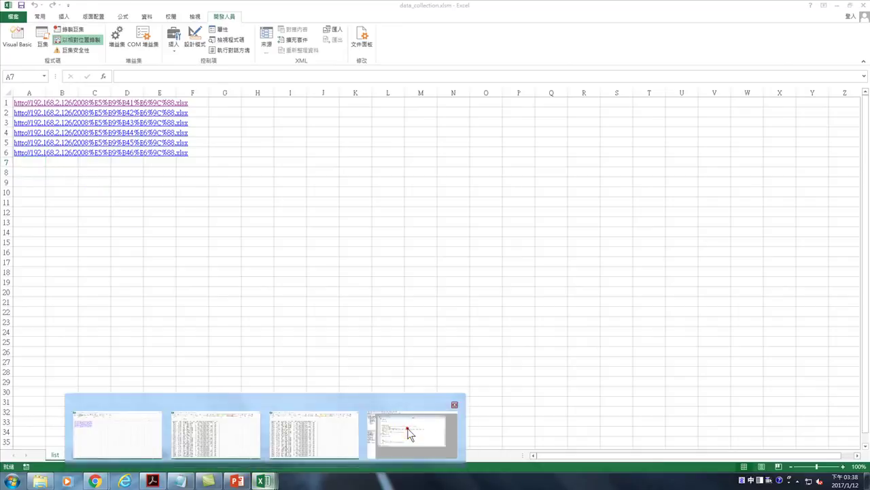
{"action": "left_click", "coordinate": [408, 430]}
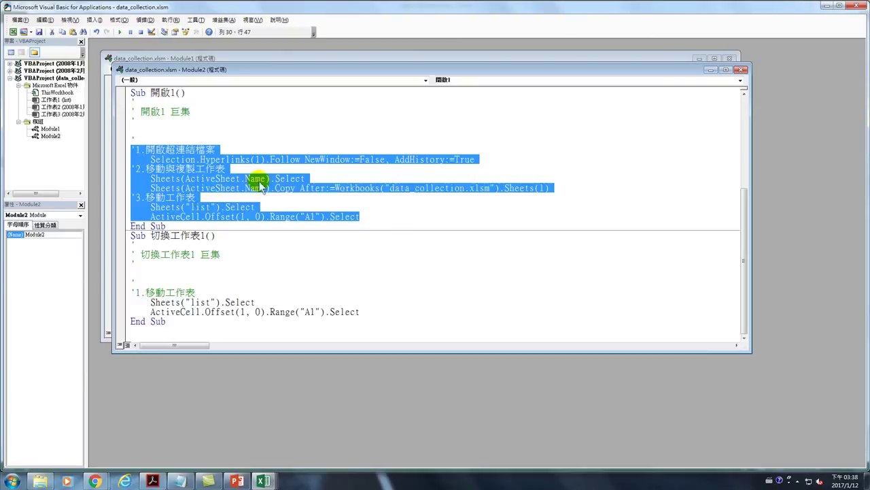
{"action": "left_click", "coordinate": [137, 136]}
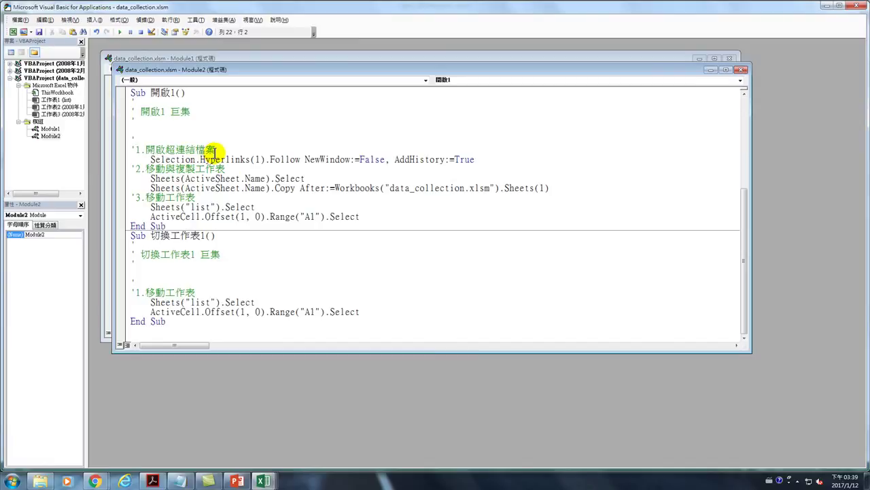
{"action": "key", "text": "Return"}
{"action": "type", "text": "if"}
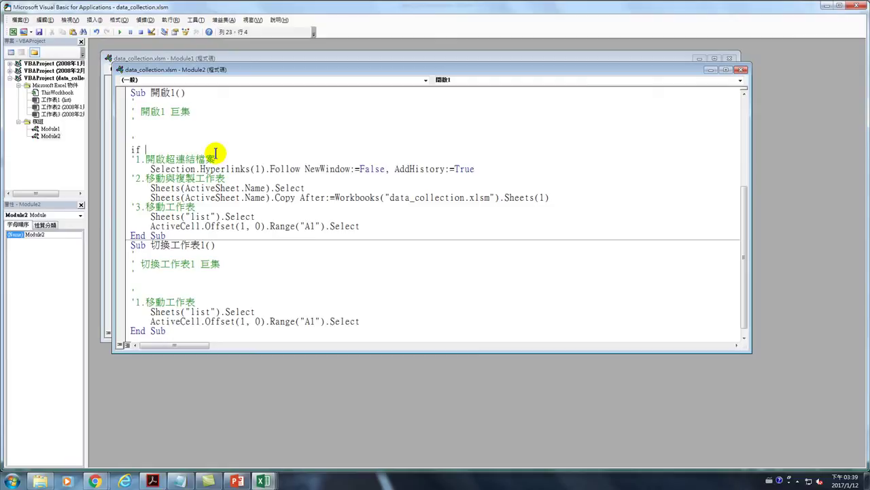
Step: Complete the opening line as If ActiveCell.Value <> "" Then
{"action": "type", "text": "activecell.value"}
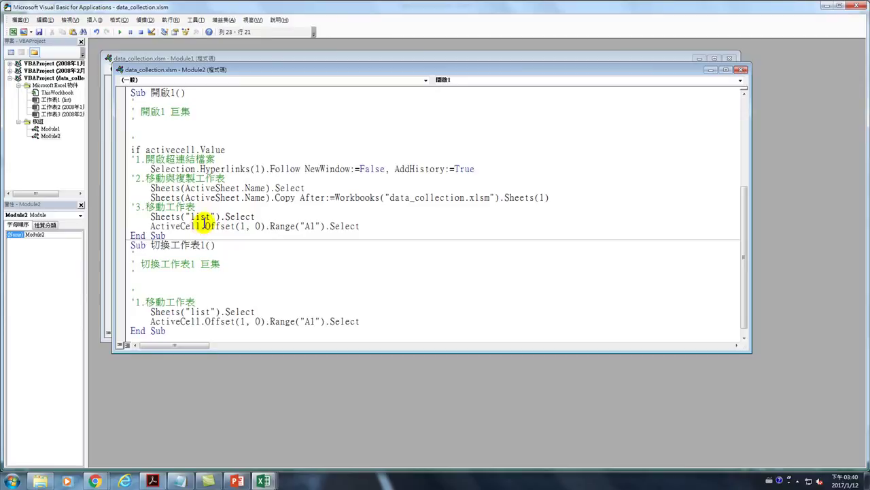
{"action": "type", "text": "\"\""}
{"action": "key", "text": "BackSpace"}
{"action": "key", "text": "BackSpace"}
{"action": "key", "text": "BackSpace"}
{"action": "type", "text": "<> \"\" "}
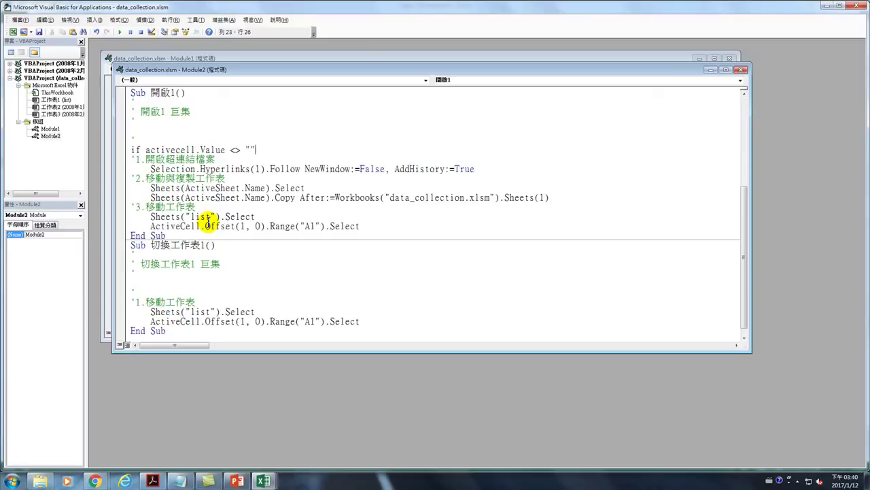
{"action": "type", "text": "then"}
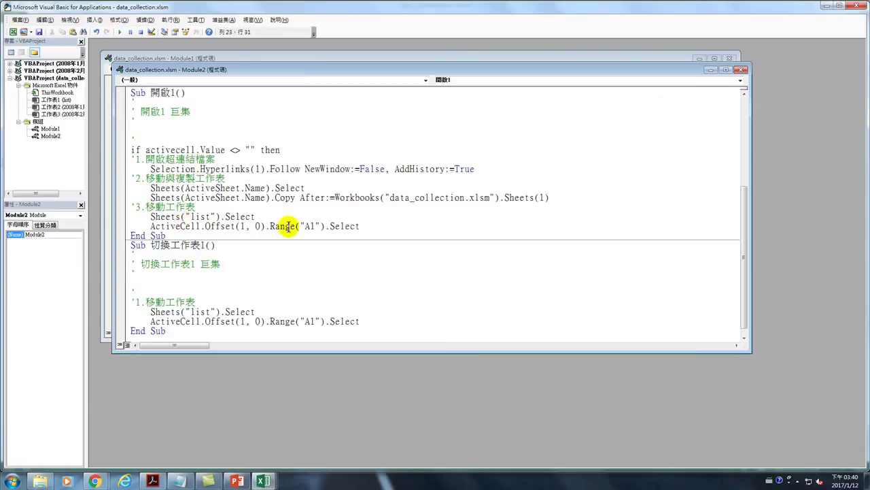
Step: Add an 'end if' line after the ActiveCell.Offset line, just before End Sub
{"action": "double_click", "coordinate": [159, 94]}
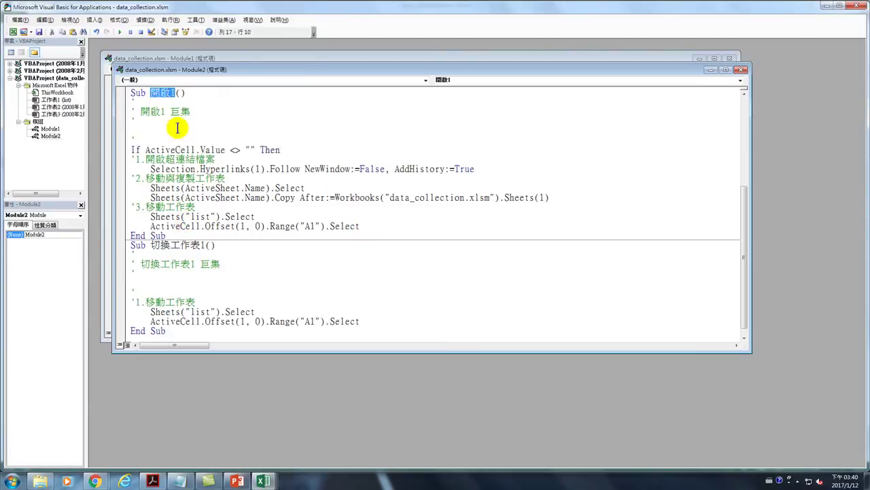
{"action": "left_click", "coordinate": [375, 227]}
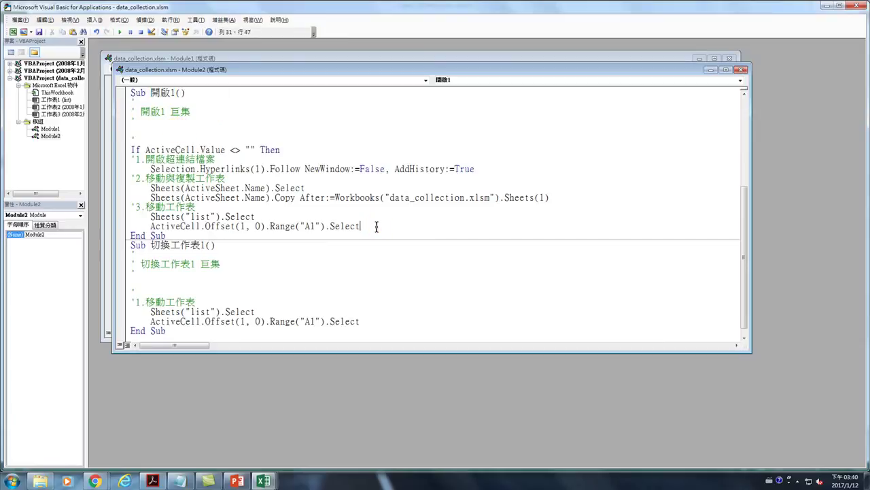
{"action": "key", "text": "Return"}
{"action": "key", "text": "BackSpace"}
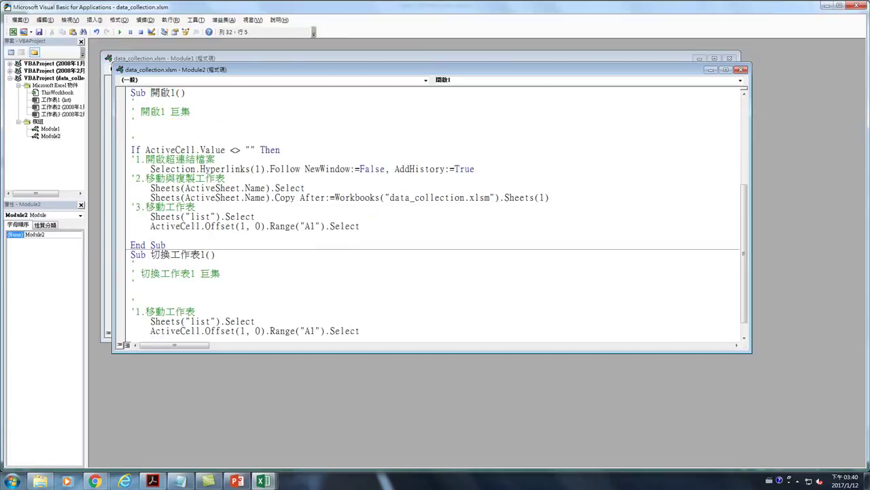
{"action": "type", "text": "end if"}
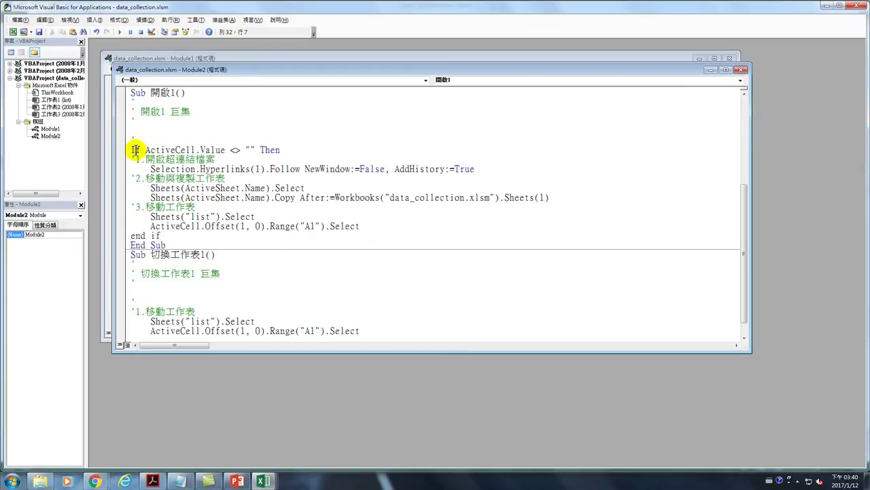
Step: Check the If/End If pair and insert a blank line between the Offset line and End If
{"action": "left_click_drag", "start_coordinate": [131, 150], "coordinate": [280, 149]}
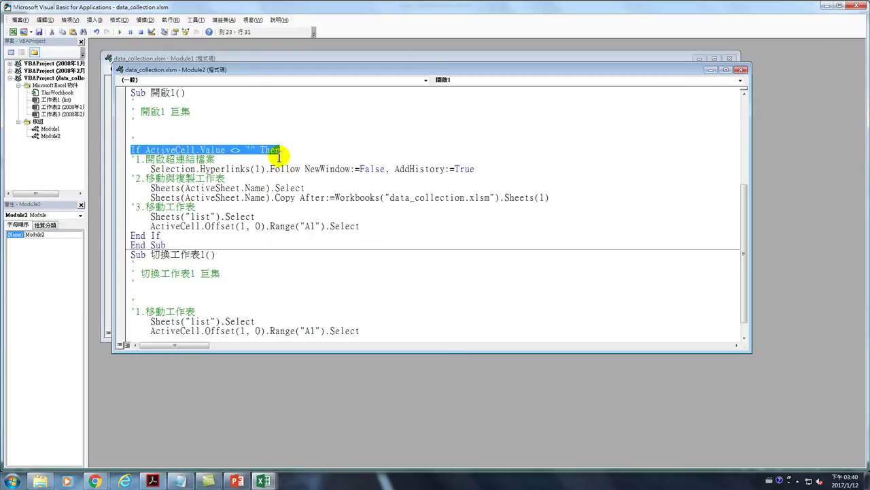
{"action": "left_click_drag", "start_coordinate": [161, 235], "coordinate": [131, 236]}
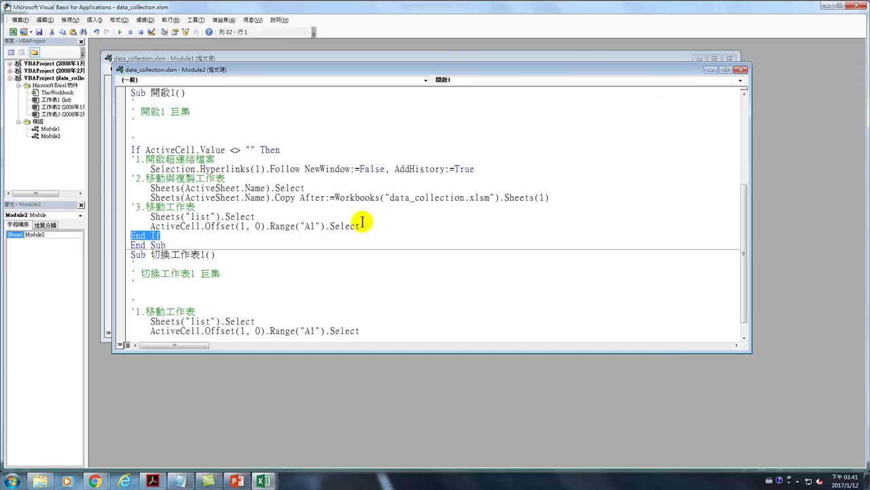
{"action": "left_click", "coordinate": [362, 226]}
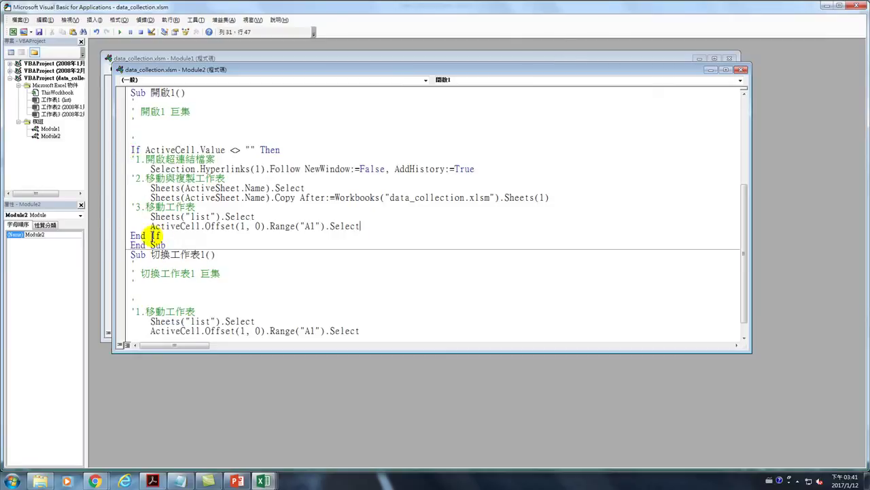
{"action": "key", "text": "Return"}
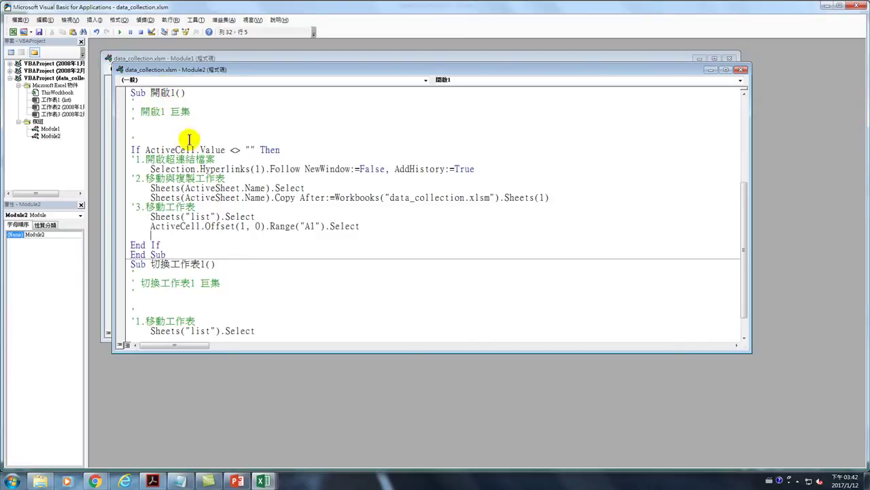
Step: Add a Call 開啟1 line right above End If so the macro calls itself
{"action": "type", "text": "call 開啟1"}
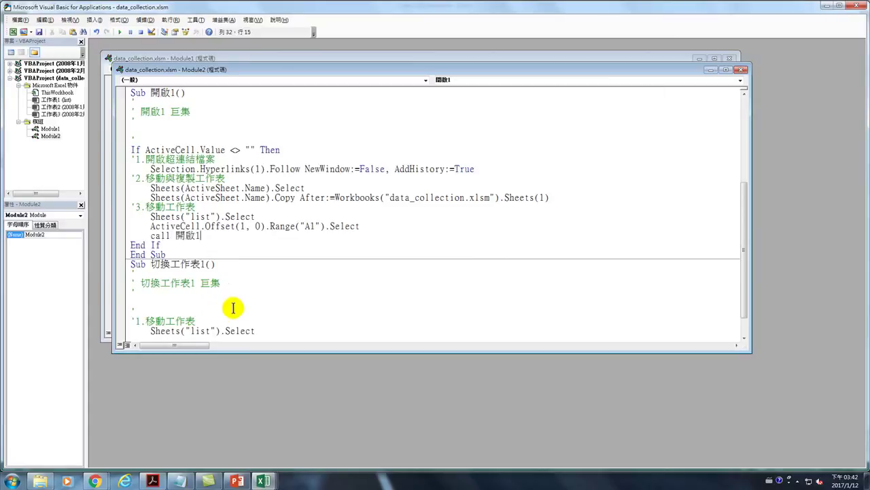
{"action": "left_click", "coordinate": [206, 216]}
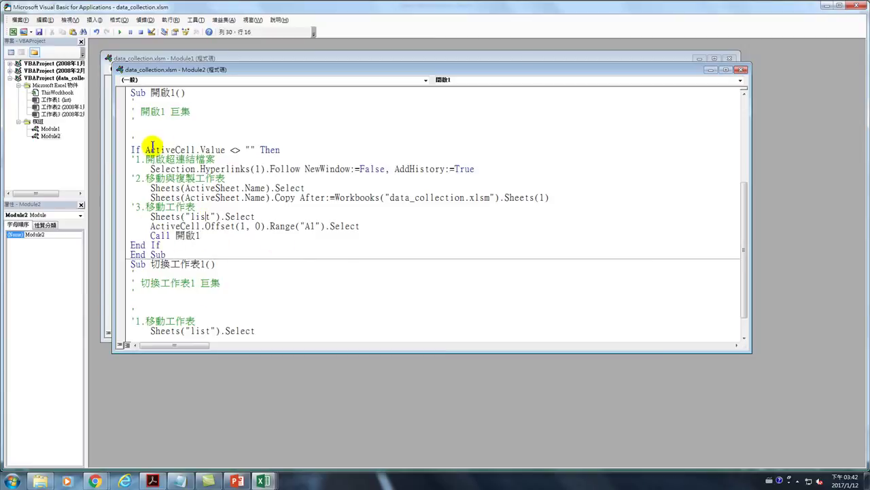
Step: Highlight the ActiveCell.Value If condition and the Offset row-move expression in the 開啟1 code
{"action": "left_click_drag", "start_coordinate": [144, 149], "coordinate": [225, 150]}
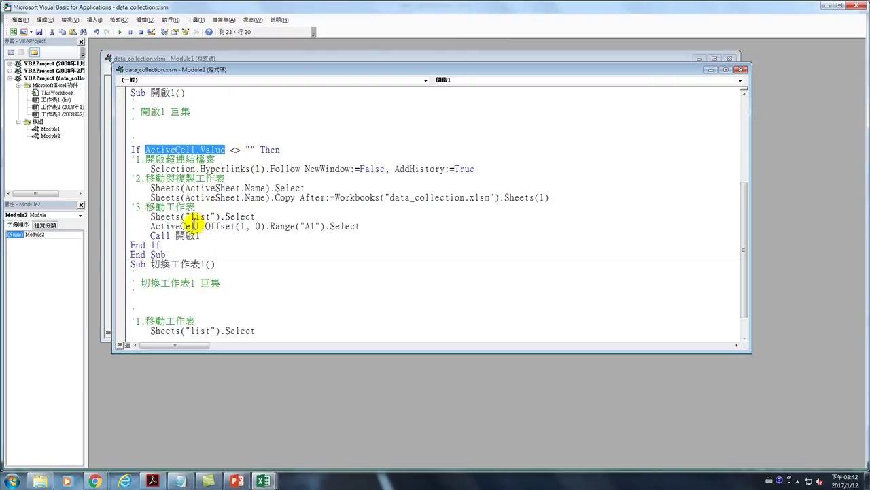
{"action": "left_click_drag", "start_coordinate": [150, 226], "coordinate": [359, 228]}
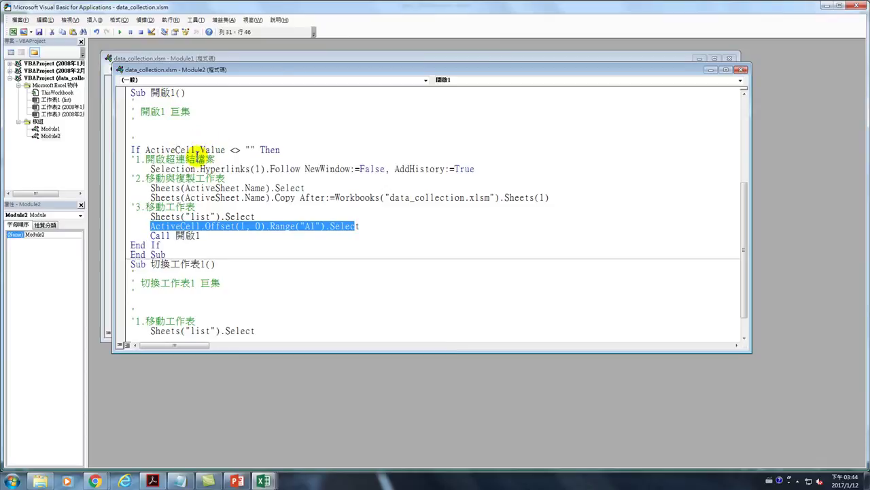
{"action": "left_click_drag", "start_coordinate": [148, 148], "coordinate": [136, 157]}
{"action": "double_click", "coordinate": [170, 150]}
{"action": "left_click", "coordinate": [178, 149]}
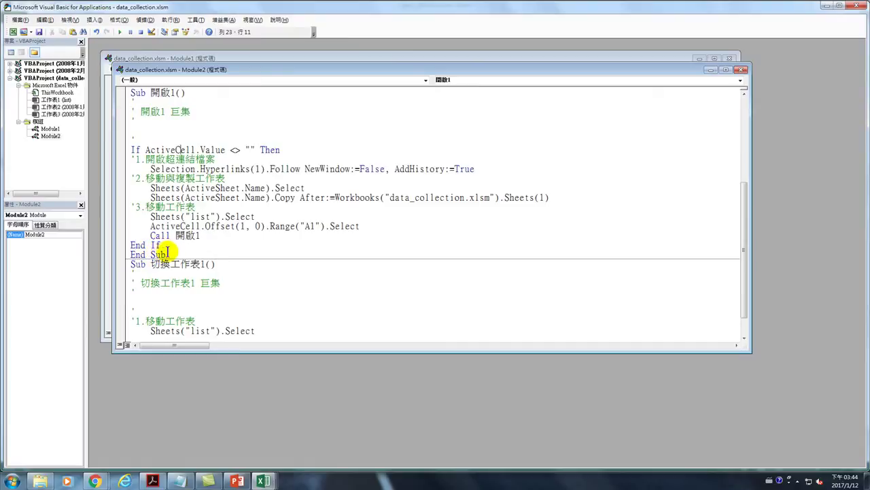
Step: Back in Excel, select the A3 link and run the 開啟1 macro
{"action": "key", "text": "alt+F11"}
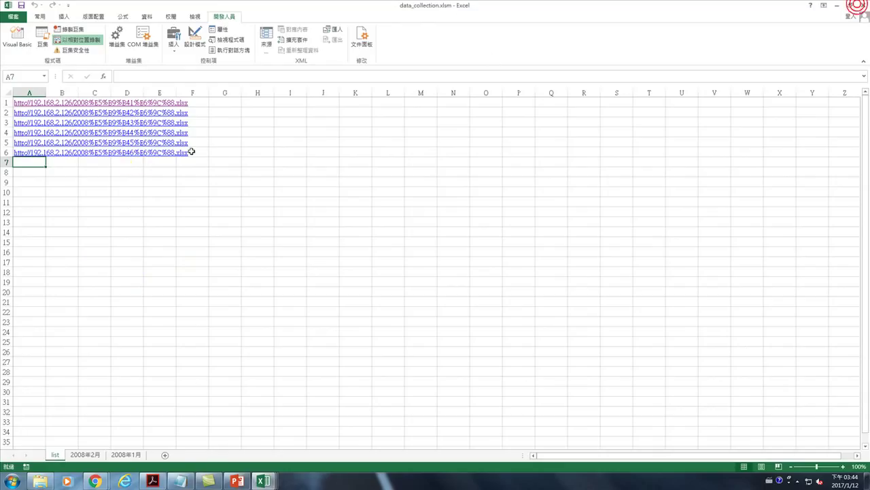
{"action": "key", "text": "Up"}
{"action": "key", "text": "Up"}
{"action": "key", "text": "Up"}
{"action": "key", "text": "Up"}
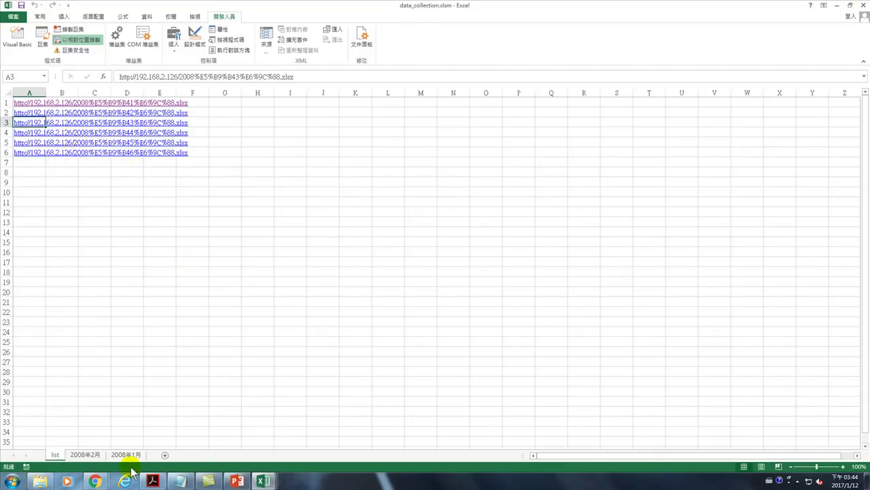
{"action": "left_click", "coordinate": [41, 37]}
{"action": "left_click", "coordinate": [153, 187]}
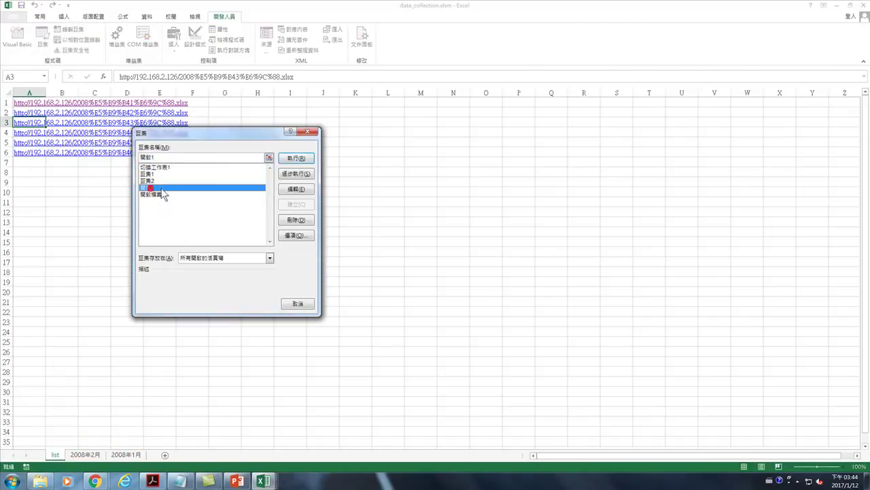
{"action": "left_click", "coordinate": [295, 158]}
Step: Confirm opening the March, April, May and June 2008 workbooks
{"action": "left_click", "coordinate": [471, 293]}
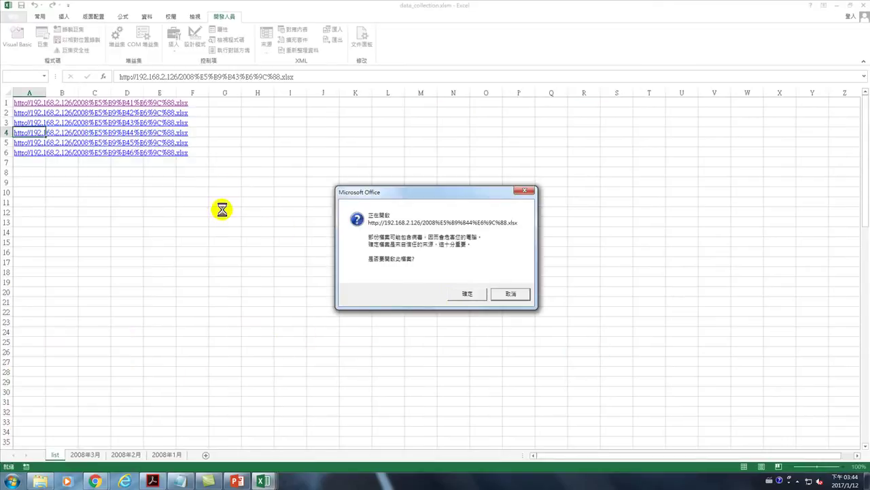
{"action": "left_click", "coordinate": [464, 293]}
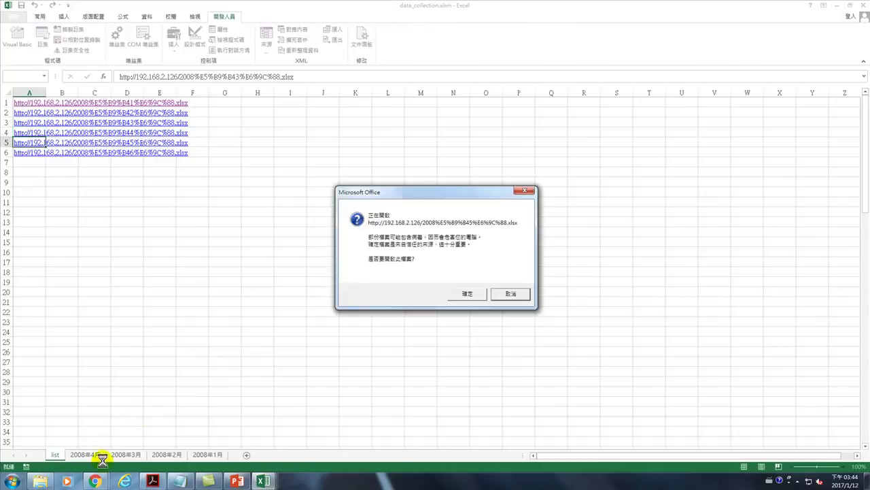
{"action": "left_click", "coordinate": [467, 293]}
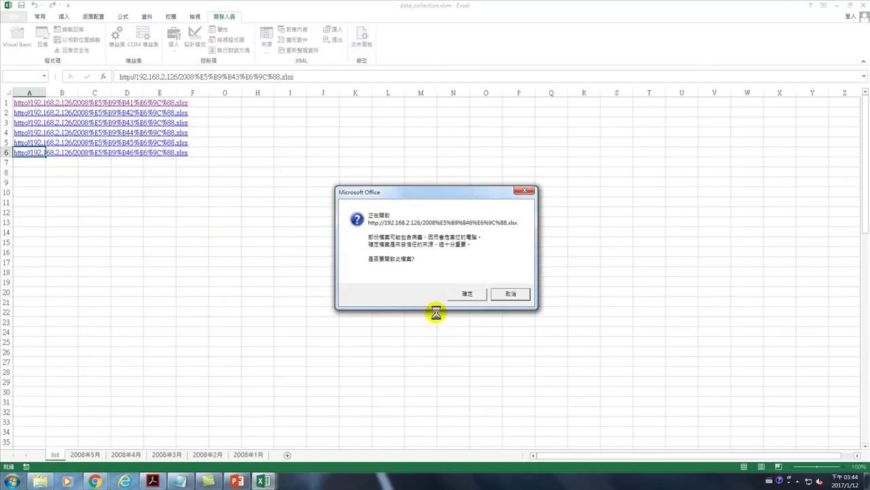
{"action": "left_click", "coordinate": [464, 294]}
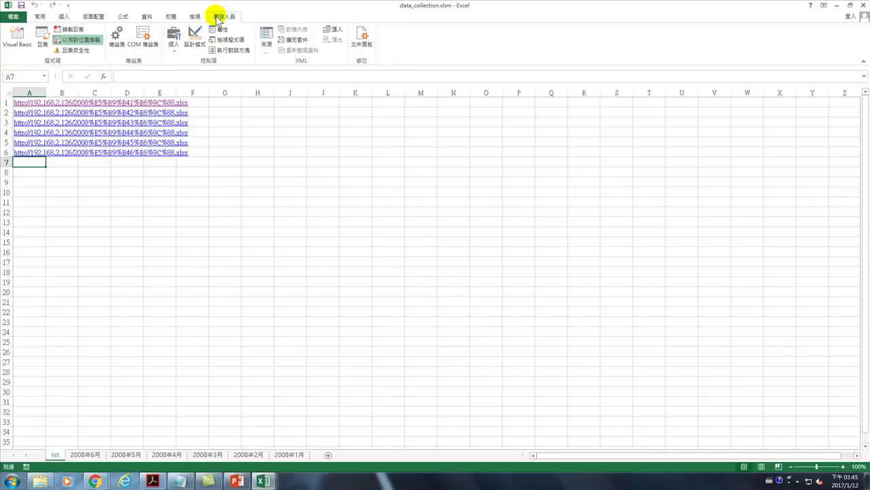
{"action": "left_click", "coordinate": [53, 34]}
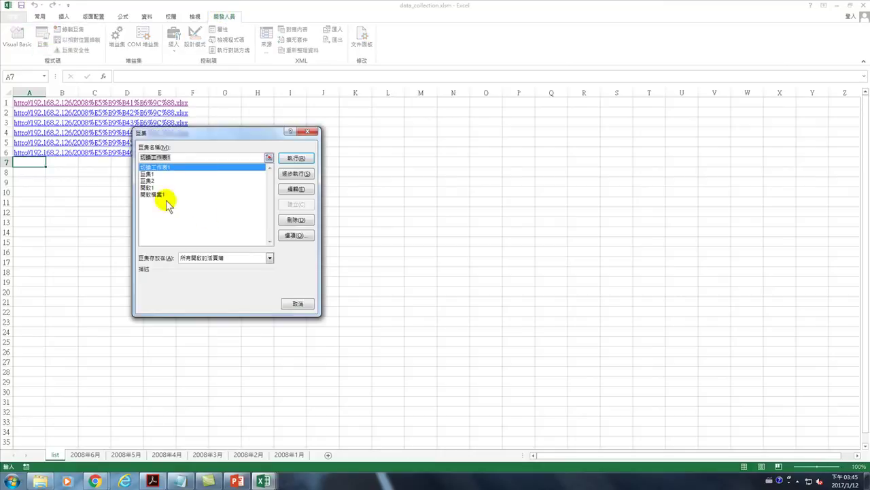
{"action": "left_click", "coordinate": [153, 187]}
{"action": "left_click", "coordinate": [294, 188]}
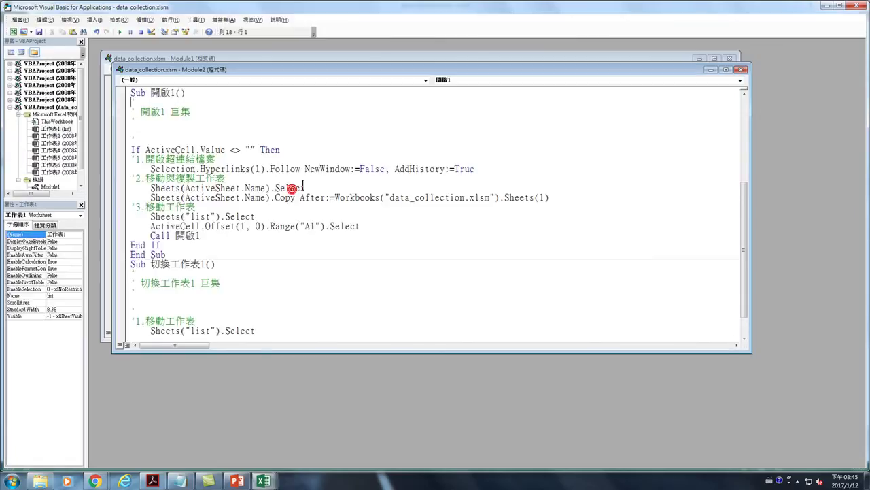
{"action": "double_click", "coordinate": [135, 149]}
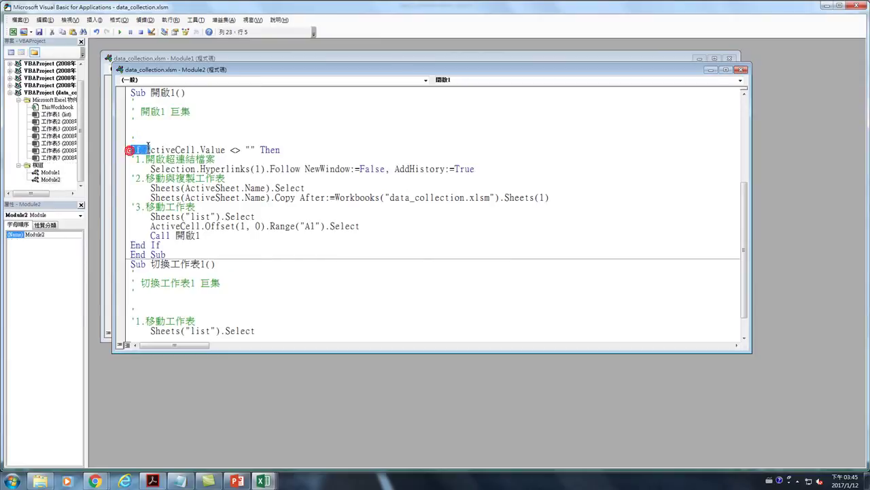
{"action": "left_click_drag", "start_coordinate": [136, 149], "coordinate": [291, 146]}
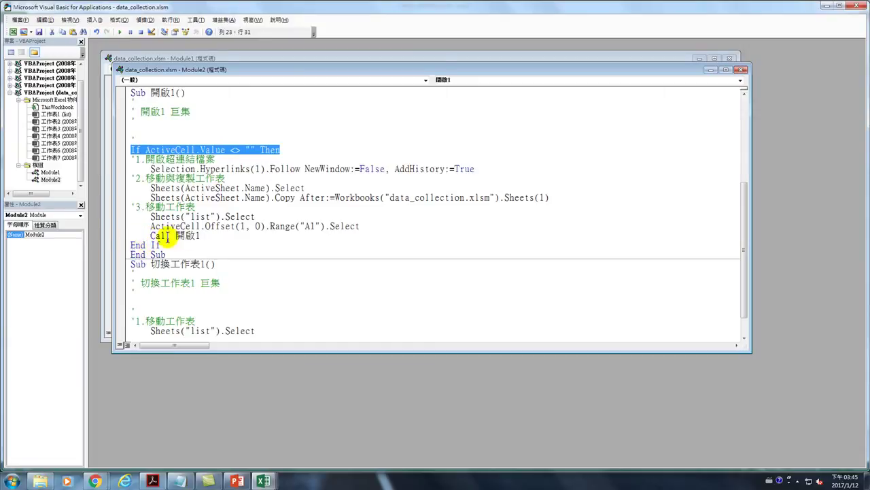
{"action": "left_click_drag", "start_coordinate": [150, 236], "coordinate": [201, 236]}
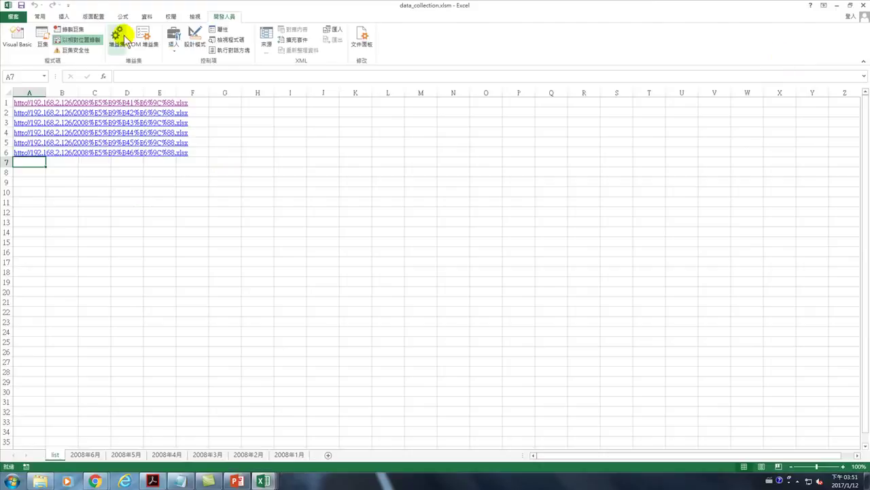
Step: Delete the 切換工作表1 and 巨集1 macros from the workbook
{"action": "left_click", "coordinate": [43, 41]}
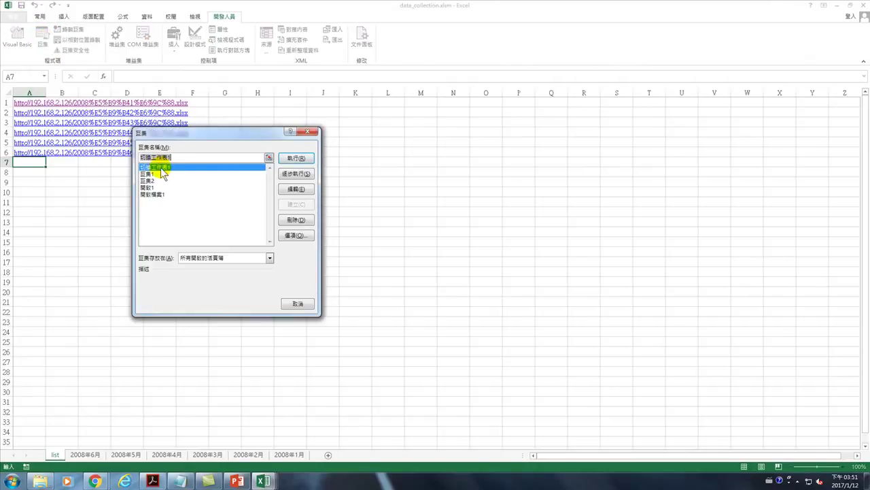
{"action": "left_click", "coordinate": [292, 220]}
{"action": "left_click", "coordinate": [416, 256]}
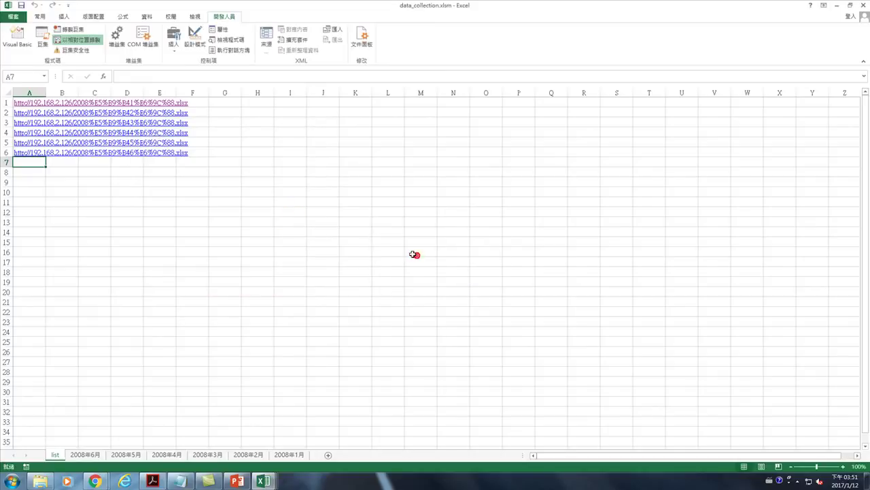
{"action": "left_click", "coordinate": [41, 35]}
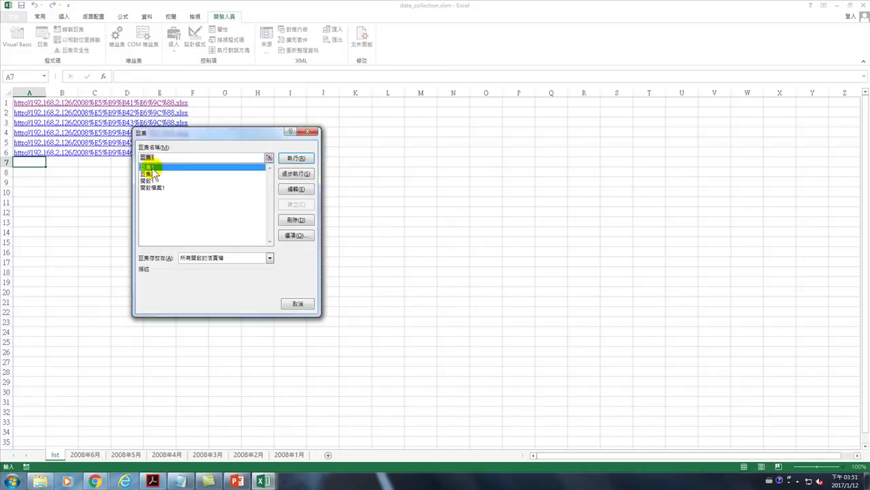
{"action": "left_click", "coordinate": [293, 220]}
{"action": "left_click", "coordinate": [414, 253]}
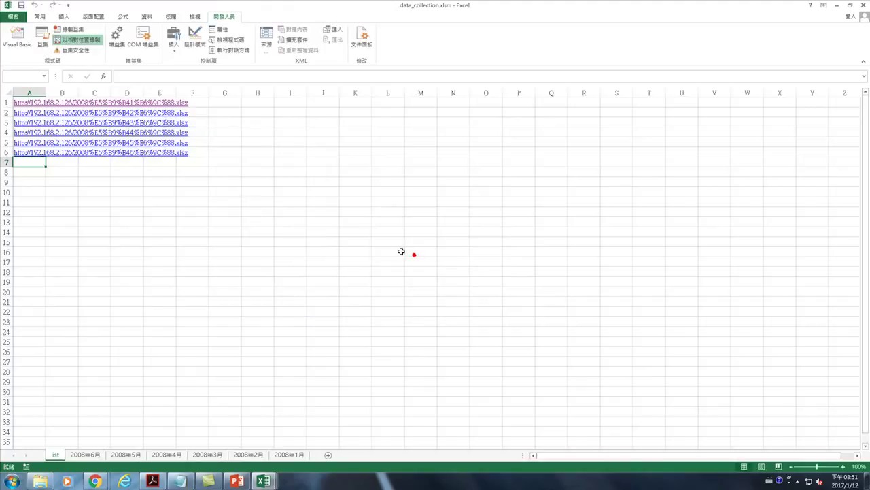
{"action": "left_click", "coordinate": [39, 37]}
Step: Delete the 巨集2 and 開啟檔案1 macros, leaving only 開啟1
{"action": "left_click", "coordinate": [148, 167]}
{"action": "left_click", "coordinate": [295, 219]}
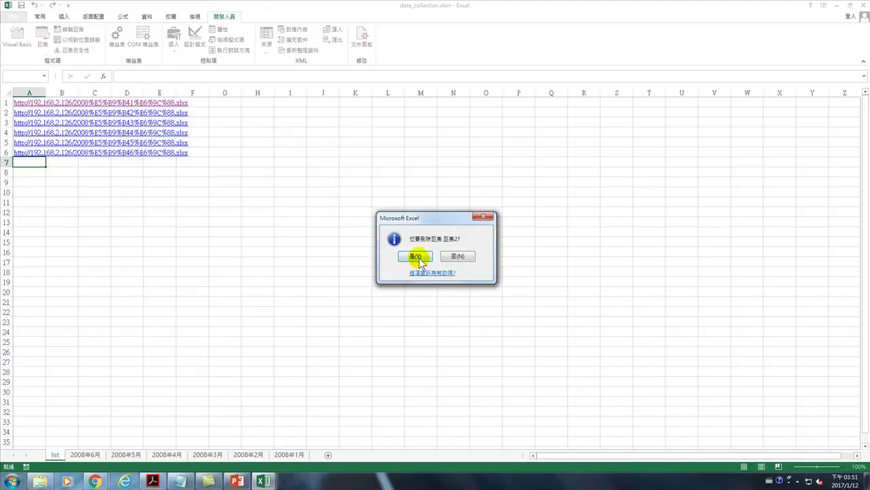
{"action": "left_click", "coordinate": [414, 255]}
{"action": "left_click", "coordinate": [42, 36]}
{"action": "left_click", "coordinate": [154, 170]}
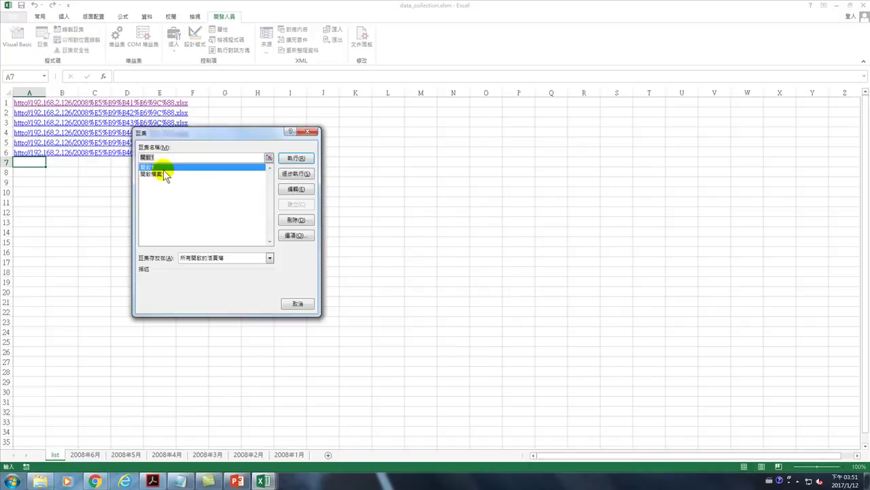
{"action": "left_click", "coordinate": [155, 174]}
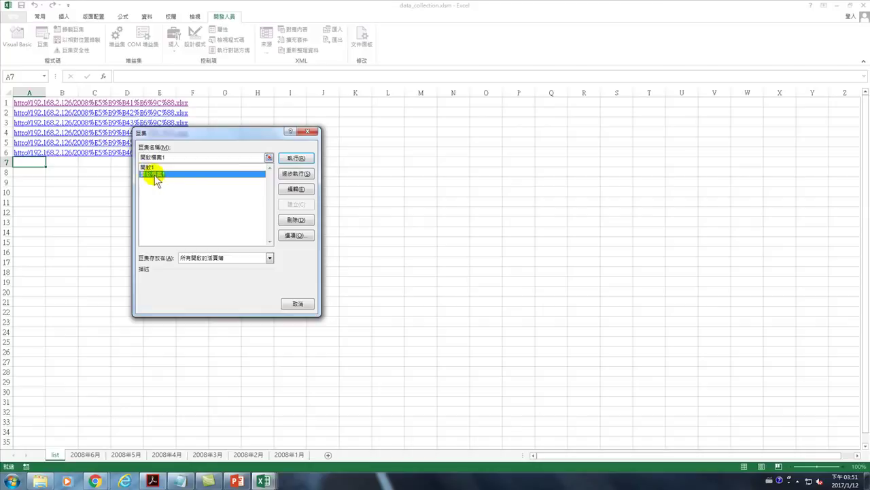
{"action": "left_click", "coordinate": [292, 220]}
{"action": "left_click", "coordinate": [418, 255]}
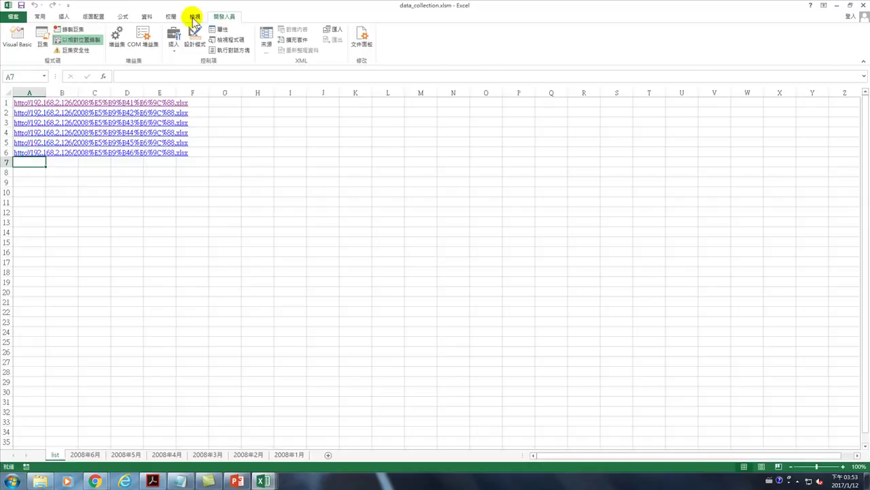
Step: Rename Sub 開啟1 to 網路下載檔案_20170112 in the macro's code
{"action": "left_click", "coordinate": [42, 38]}
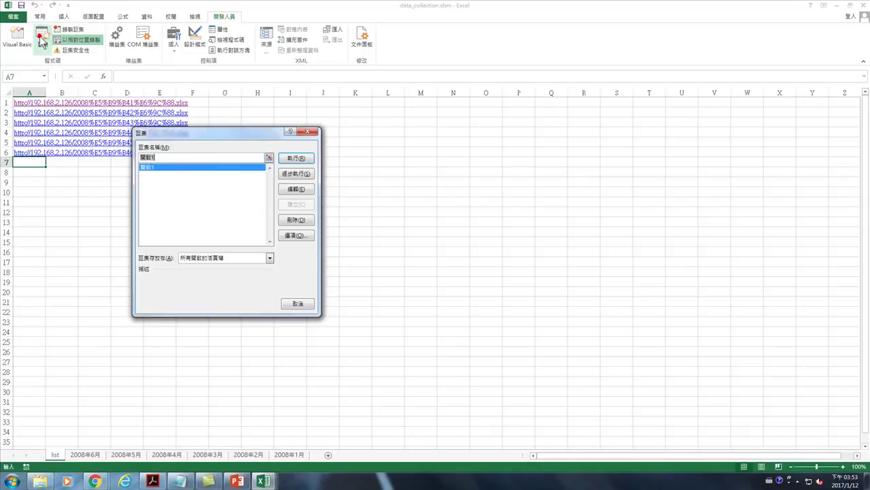
{"action": "left_click", "coordinate": [163, 169]}
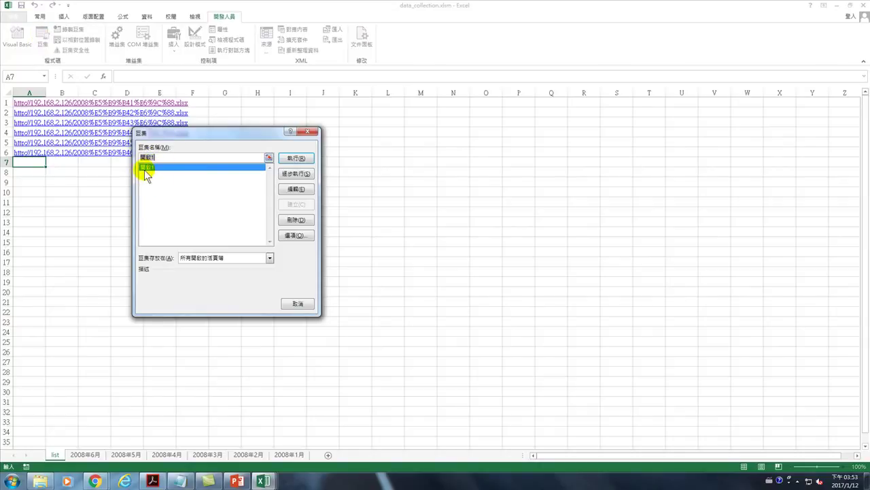
{"action": "left_click", "coordinate": [296, 189]}
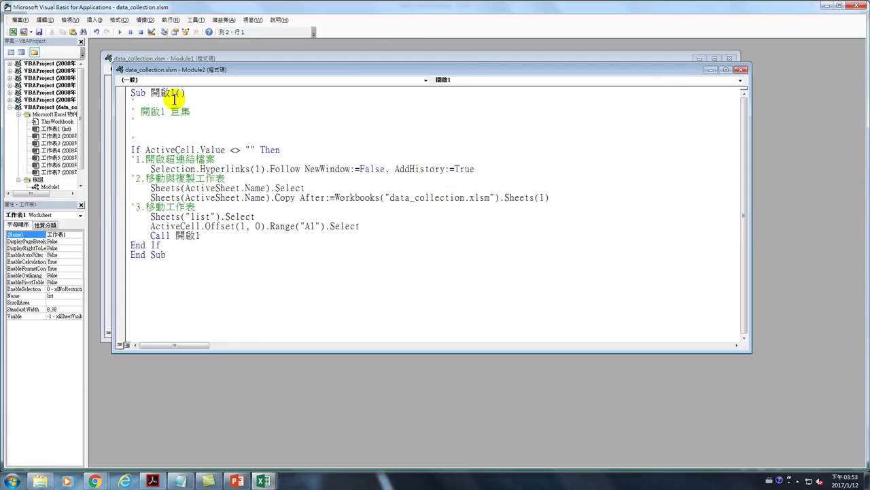
{"action": "left_click_drag", "start_coordinate": [150, 92], "coordinate": [176, 93]}
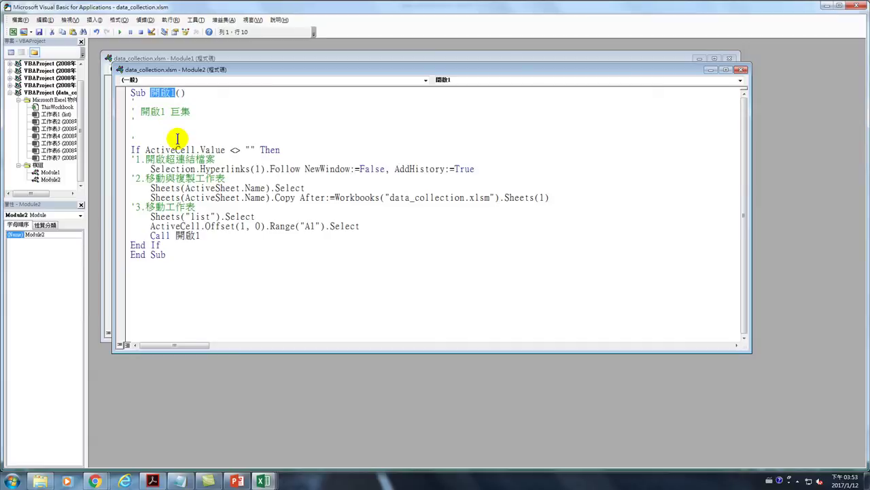
{"action": "key", "text": "ctrl+space"}
{"action": "type", "text": "火"}
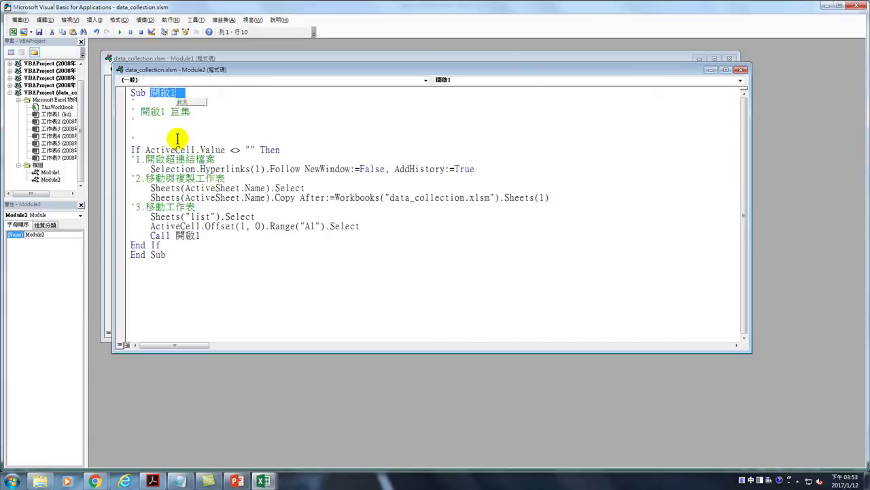
{"action": "type", "text": "網路下("}
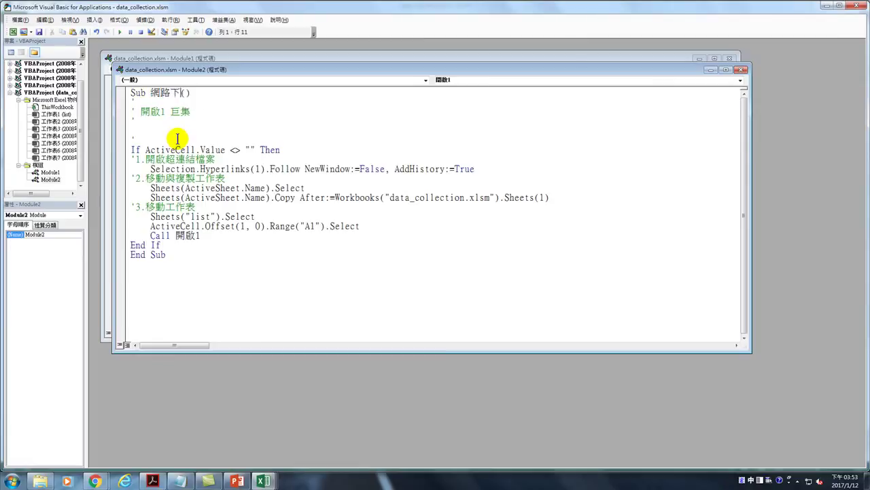
{"action": "type", "text": "載檔案"}
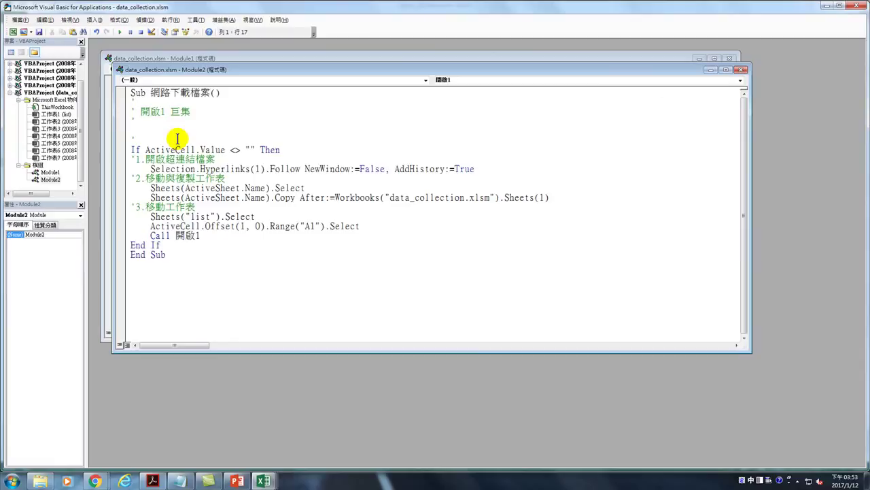
{"action": "type", "text": "_"}
{"action": "type", "text": "2017"}
{"action": "type", "text": "0112"}
{"action": "left_click", "coordinate": [858, 9]}
Step: Check the Macros list, then reopen it showing 網路下載檔案_20170112
{"action": "left_click", "coordinate": [42, 37]}
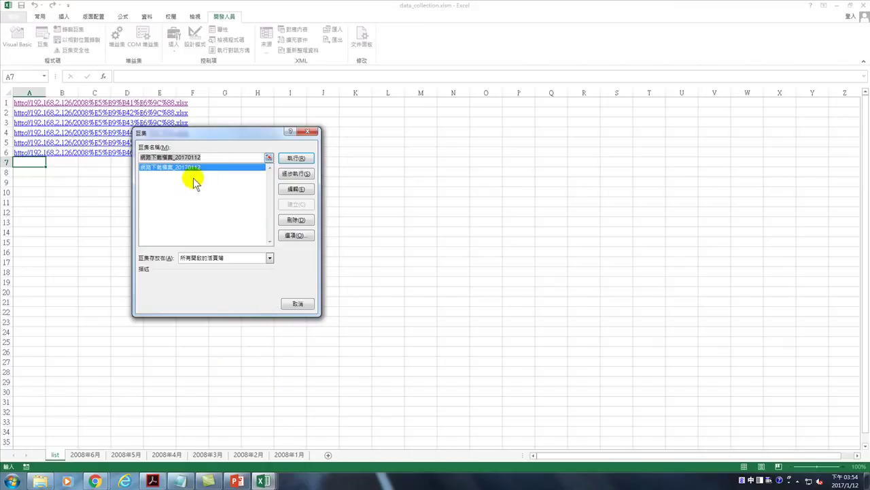
{"action": "left_click", "coordinate": [308, 131]}
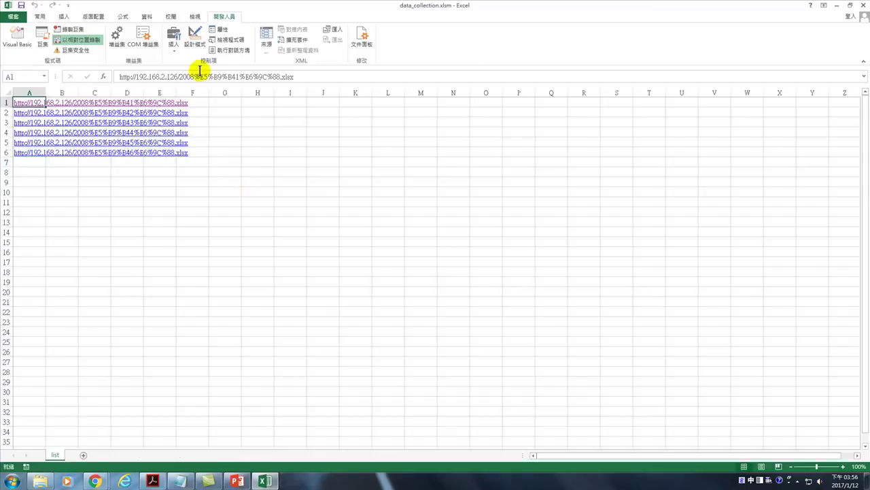
{"action": "left_click", "coordinate": [43, 42]}
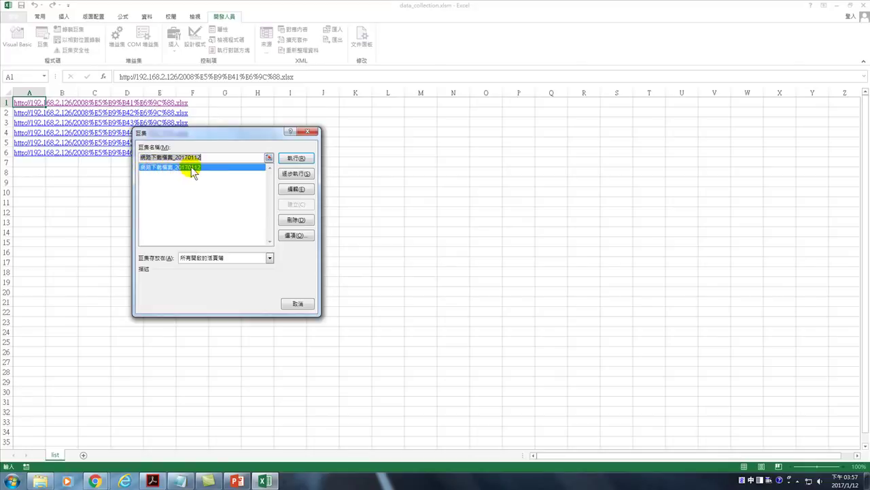
Step: Replace 開啟1 on the Call line with the copied name 網路下載檔案_20170112
{"action": "left_click", "coordinate": [296, 189]}
{"action": "left_click_drag", "start_coordinate": [151, 93], "coordinate": [256, 94]}
{"action": "key", "text": "ctrl+c"}
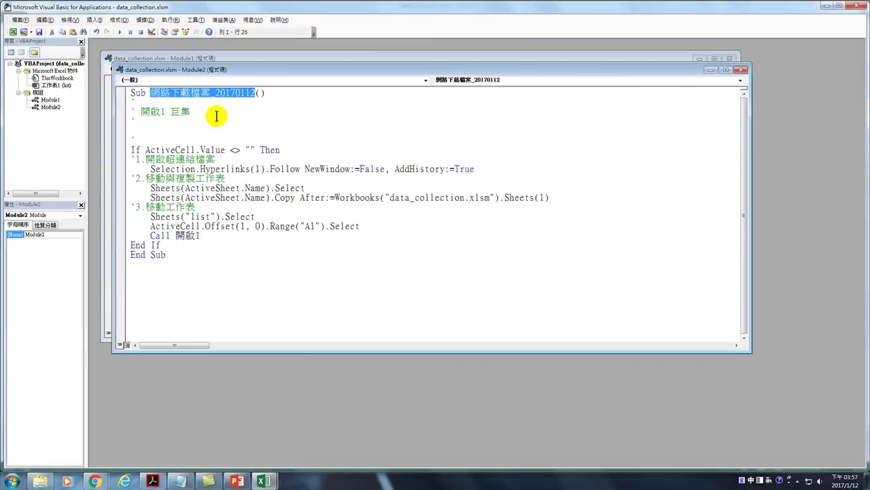
{"action": "left_click_drag", "start_coordinate": [175, 236], "coordinate": [204, 236]}
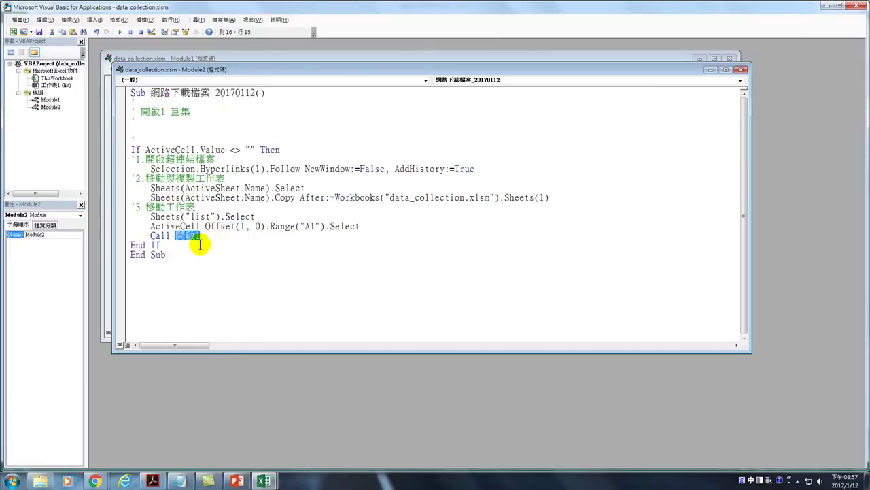
{"action": "key", "text": "ctrl+v"}
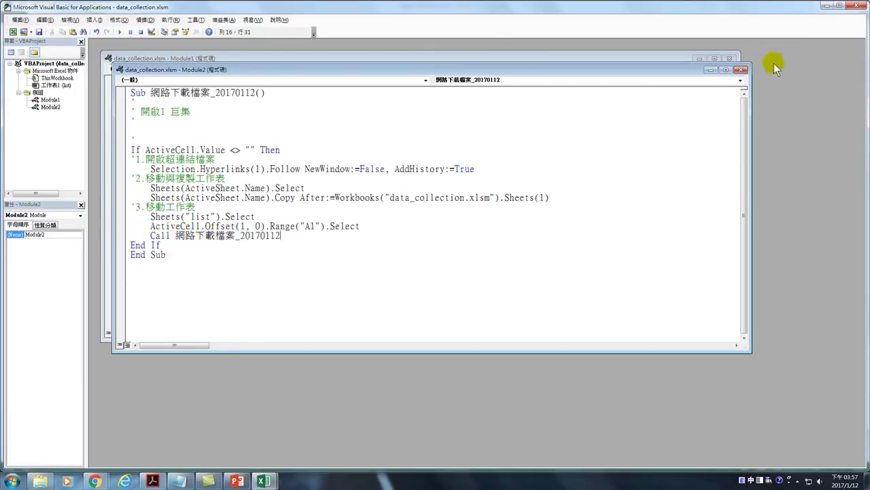
{"action": "left_click", "coordinate": [859, 6]}
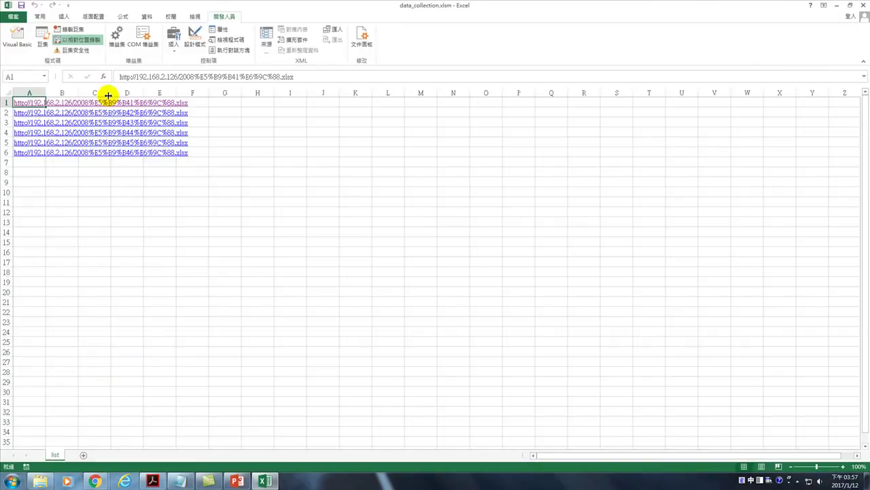
Step: Run 網路下載檔案_20170112 and allow each linked monthly workbook to open
{"action": "left_click", "coordinate": [42, 38]}
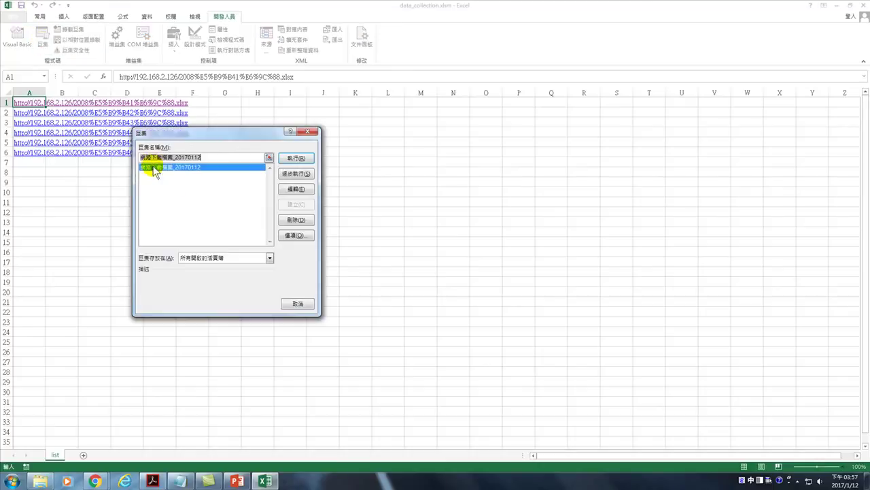
{"action": "left_click", "coordinate": [293, 159]}
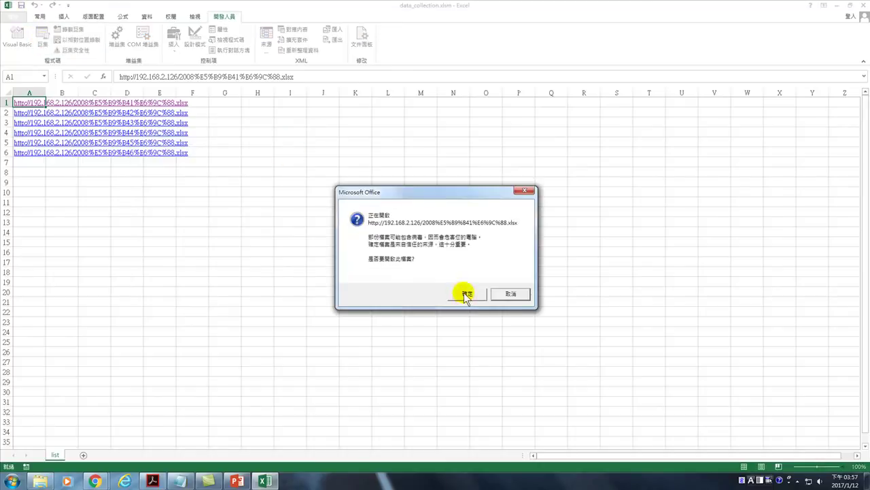
{"action": "left_click", "coordinate": [466, 294]}
{"action": "left_click", "coordinate": [455, 294]}
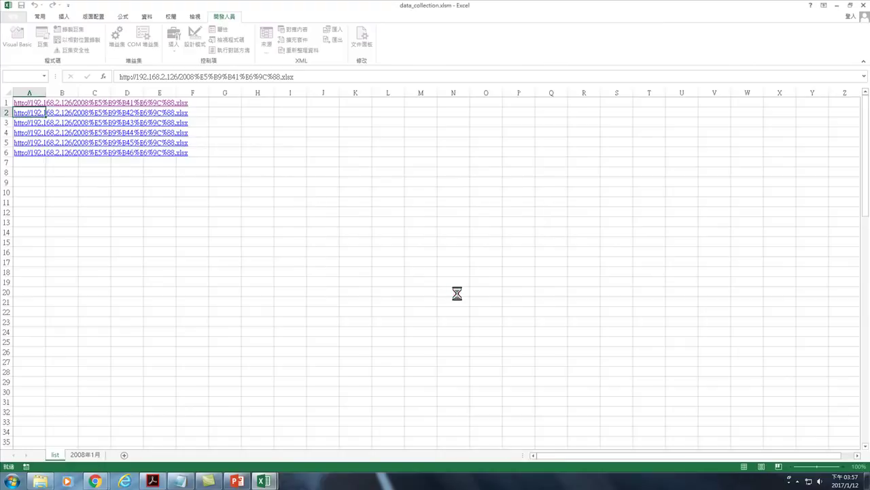
{"action": "left_click", "coordinate": [467, 291]}
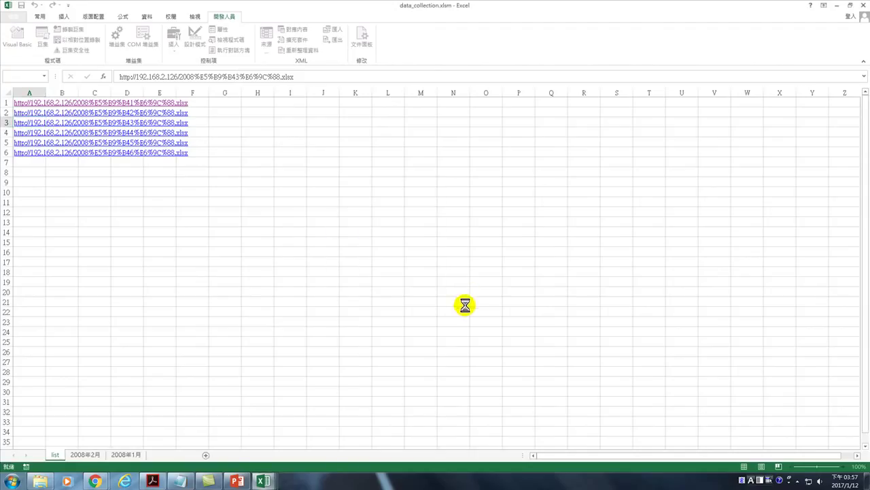
{"action": "left_click", "coordinate": [467, 295]}
{"action": "left_click", "coordinate": [464, 294]}
{"action": "left_click", "coordinate": [466, 294]}
{"action": "left_click", "coordinate": [464, 294]}
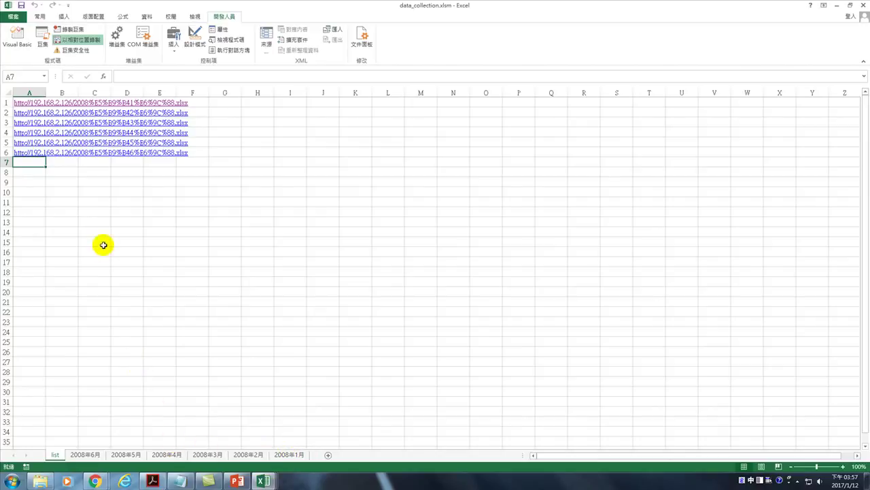
Step: Reopen the macro's code from the Macros list to check it, then close the editor
{"action": "left_click", "coordinate": [40, 39]}
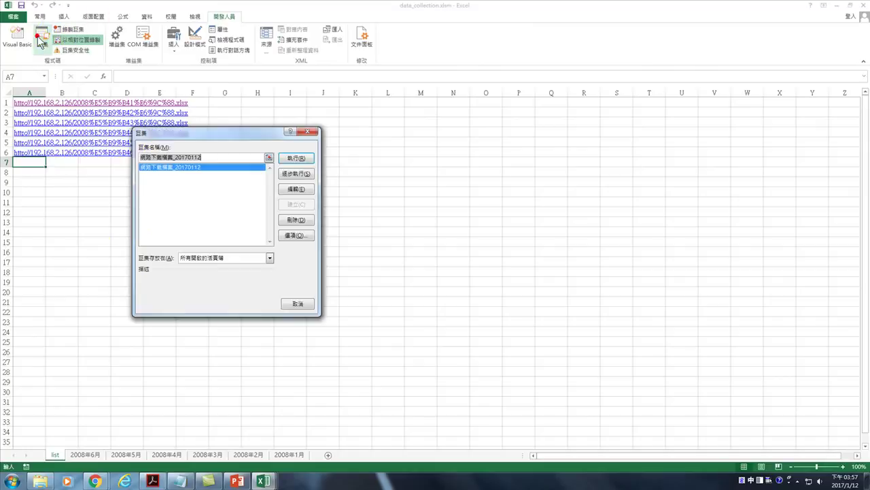
{"action": "left_click", "coordinate": [295, 194]}
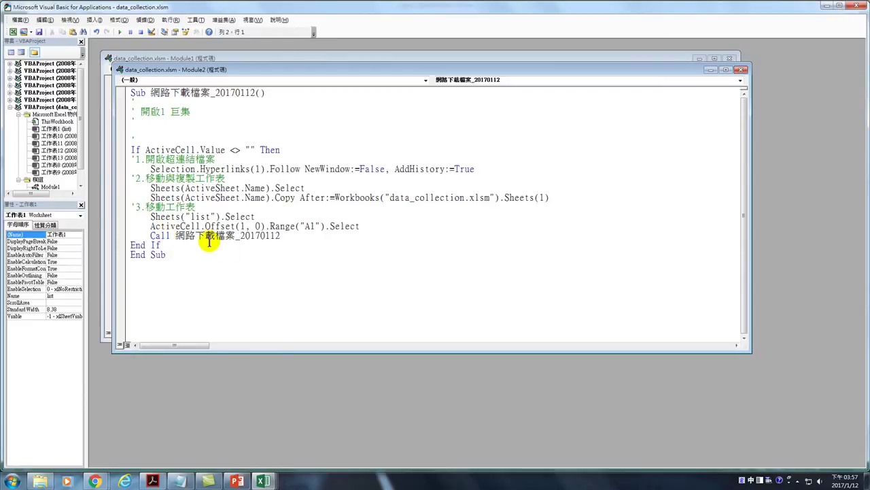
{"action": "left_click", "coordinate": [858, 6]}
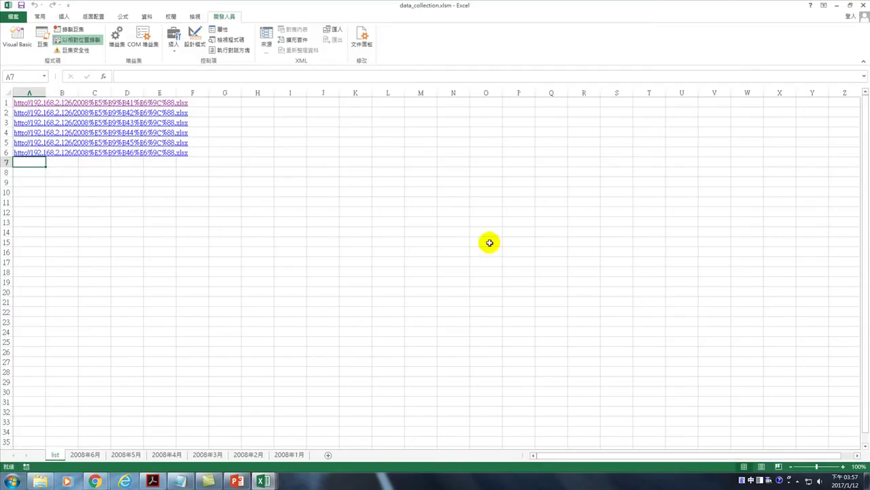
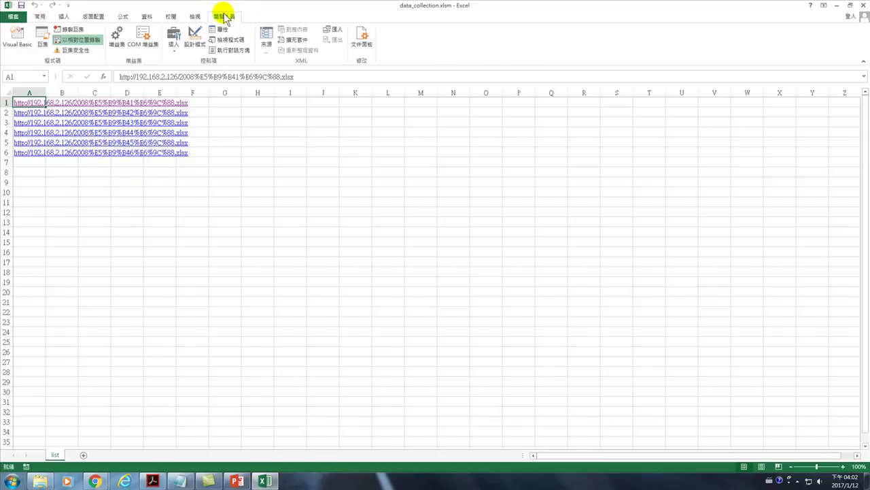
Step: Draw a form-control push button over columns H to J and assign it the 網路下載檔案_20170112 macro
{"action": "left_click", "coordinate": [174, 37]}
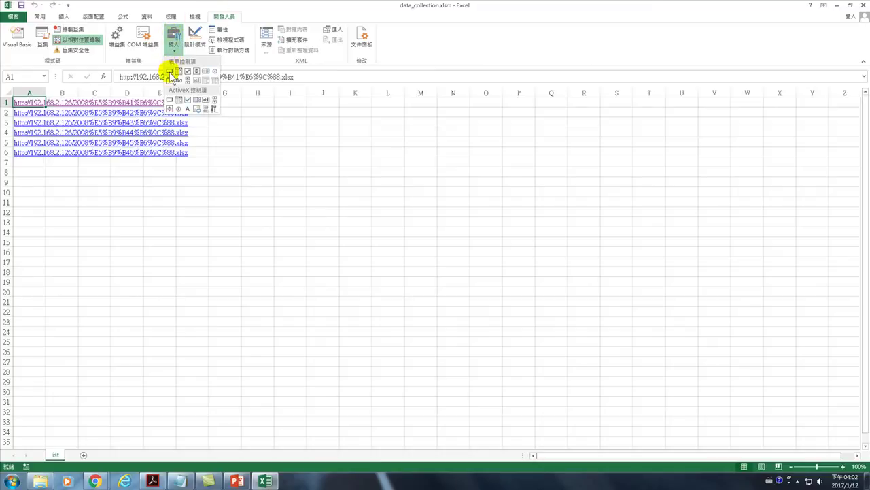
{"action": "left_click", "coordinate": [170, 72]}
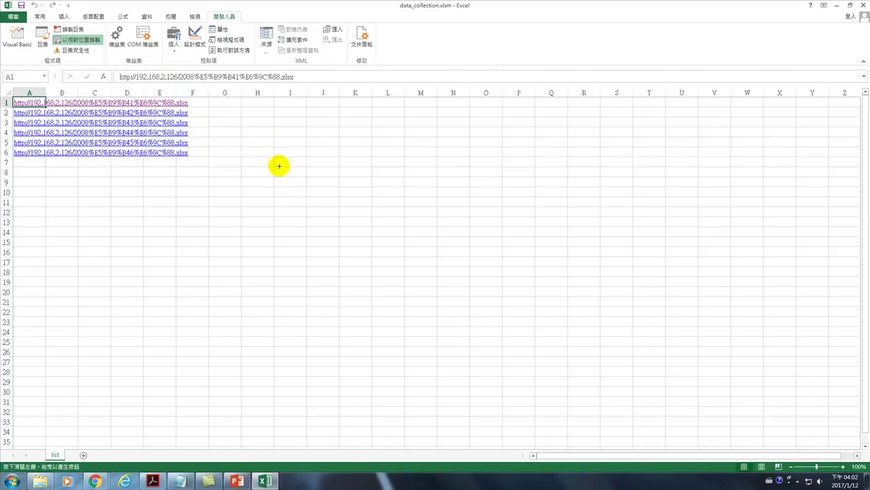
{"action": "left_click_drag", "start_coordinate": [261, 119], "coordinate": [344, 155]}
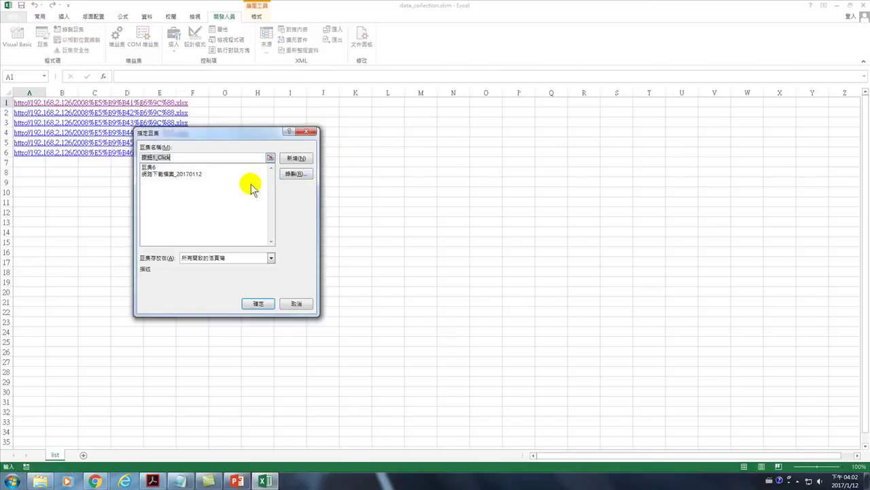
{"action": "left_click", "coordinate": [152, 174]}
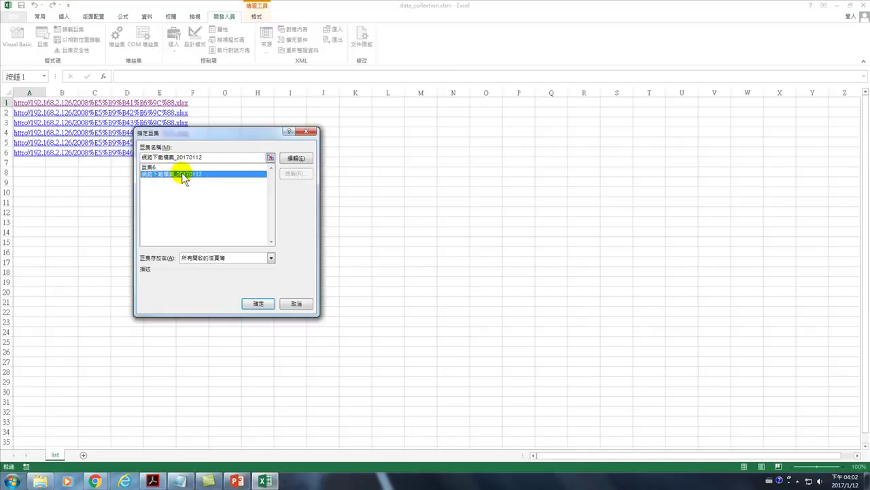
{"action": "left_click", "coordinate": [258, 304]}
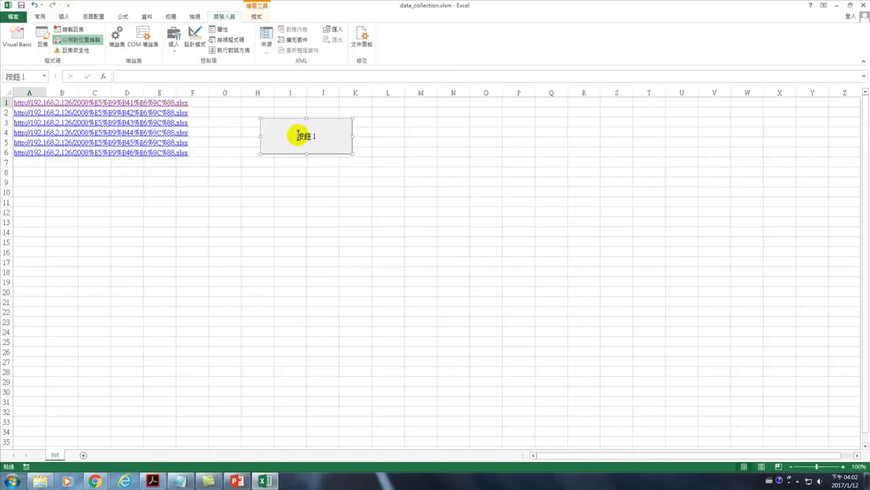
Step: Replace the button's default label with 網路下載檔案按鈕, removing the trailing 1
{"action": "left_click", "coordinate": [298, 134]}
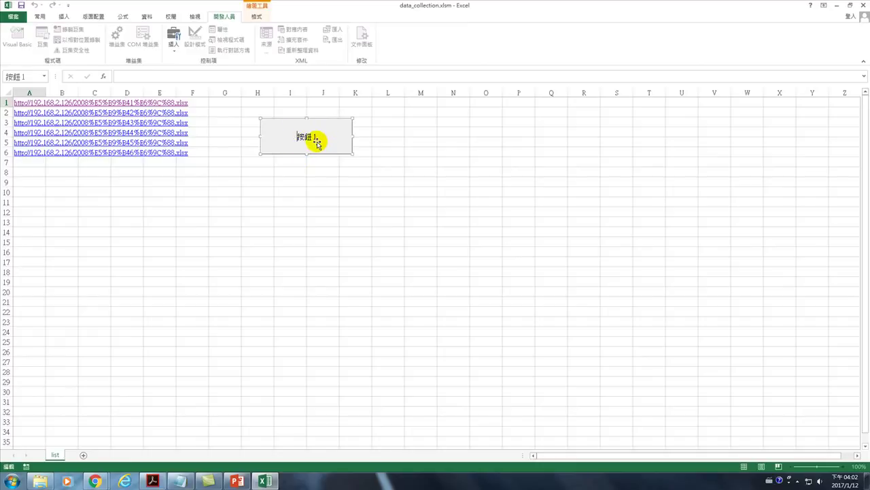
{"action": "key", "text": "space"}
{"action": "key", "text": "Escape"}
{"action": "key", "text": "space"}
{"action": "type", "text": "1rmd"}
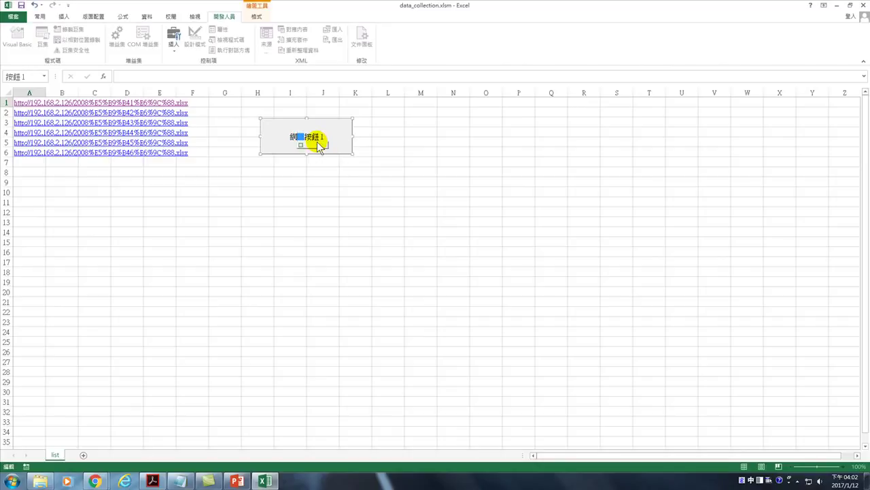
{"action": "type", "text": "er"}
{"action": "key", "text": "space"}
{"action": "type", "text": "my"}
{"action": "key", "text": "space"}
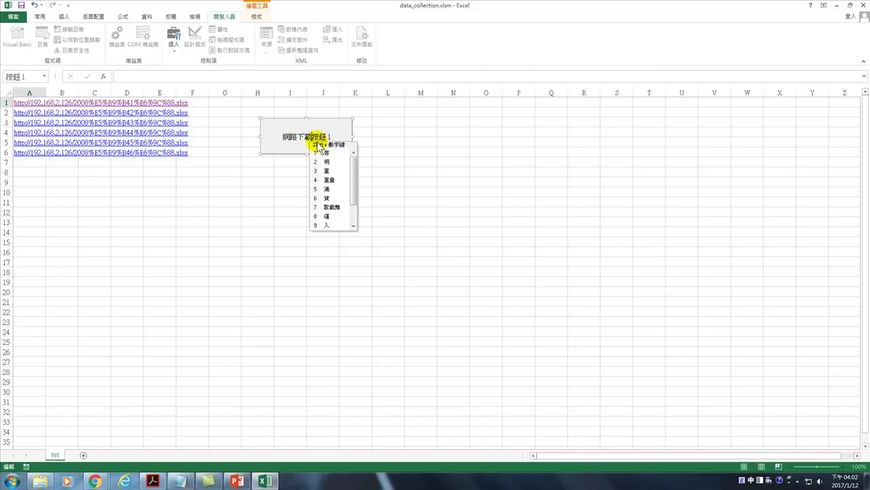
{"action": "type", "text": "1lw"}
{"action": "key", "text": "space"}
{"action": "key", "text": "1"}
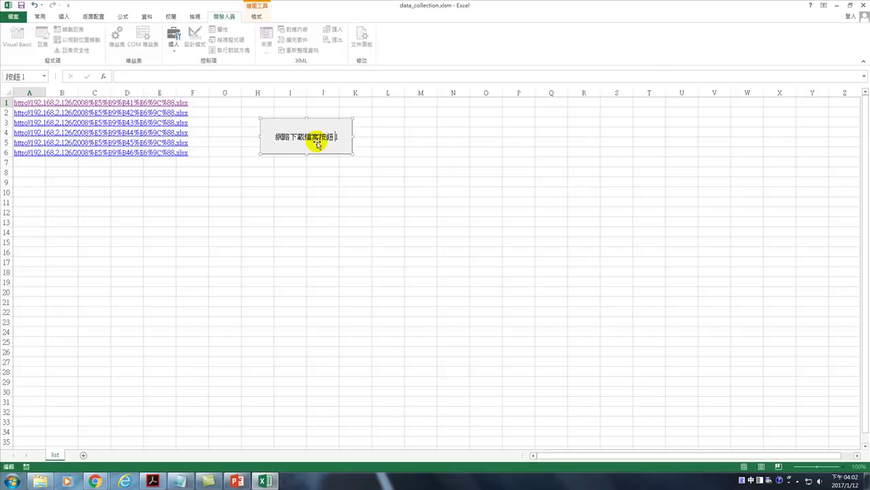
{"action": "key", "text": "Delete"}
{"action": "key", "text": "Delete"}
{"action": "left_click", "coordinate": [217, 196]}
{"action": "left_click", "coordinate": [30, 163]}
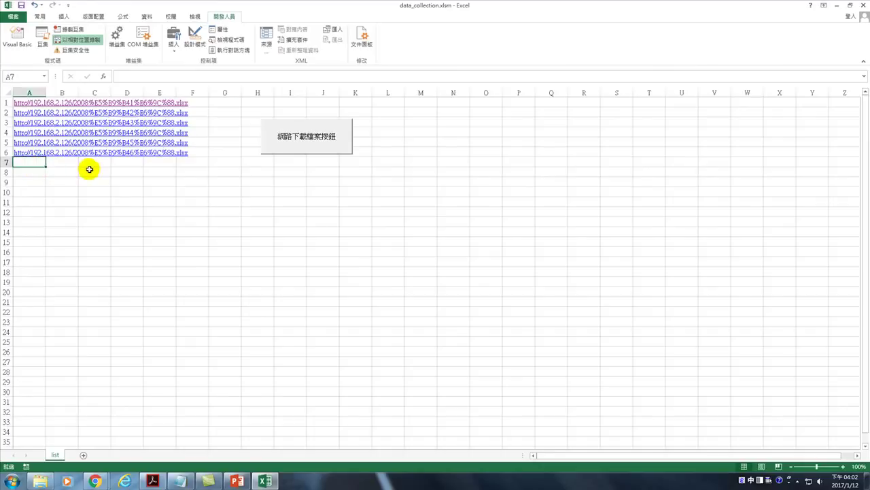
Step: Run the 網路下載檔案按鈕 button and accept all six open-file warnings for the linked 2008 files
{"action": "key", "text": "Up"}
{"action": "key", "text": "ctrl+Up"}
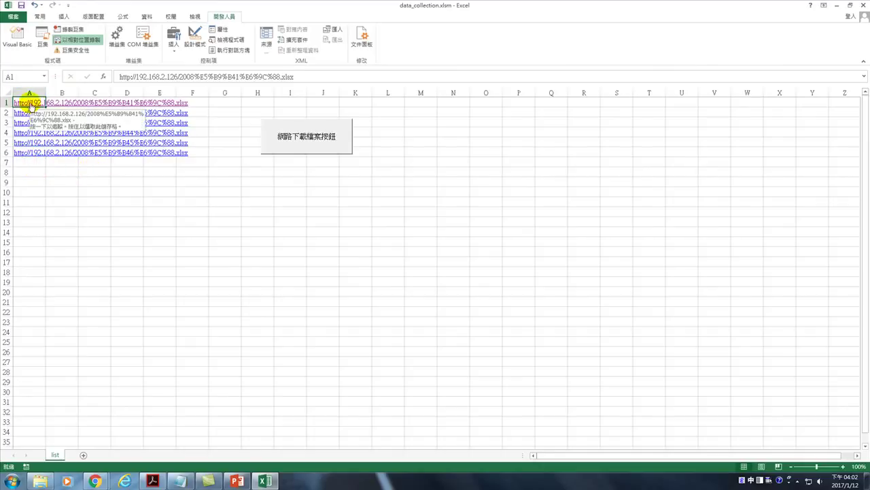
{"action": "left_click", "coordinate": [300, 137]}
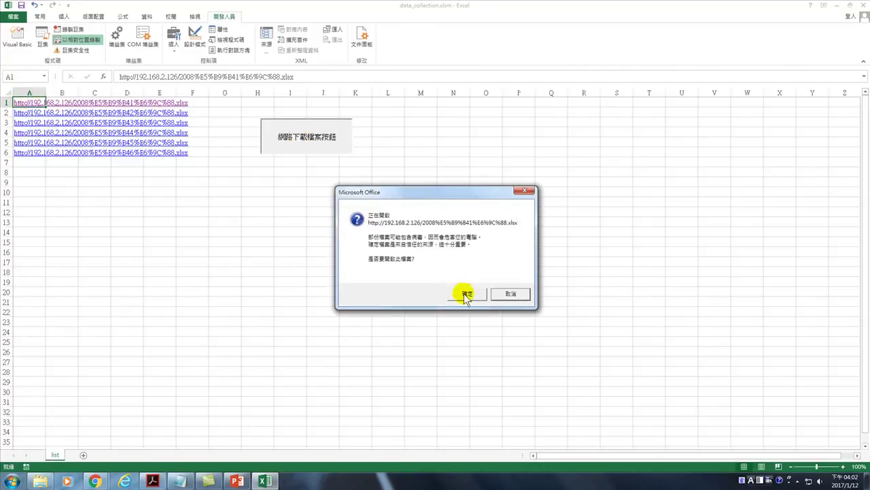
{"action": "left_click", "coordinate": [463, 293]}
{"action": "left_click", "coordinate": [463, 293]}
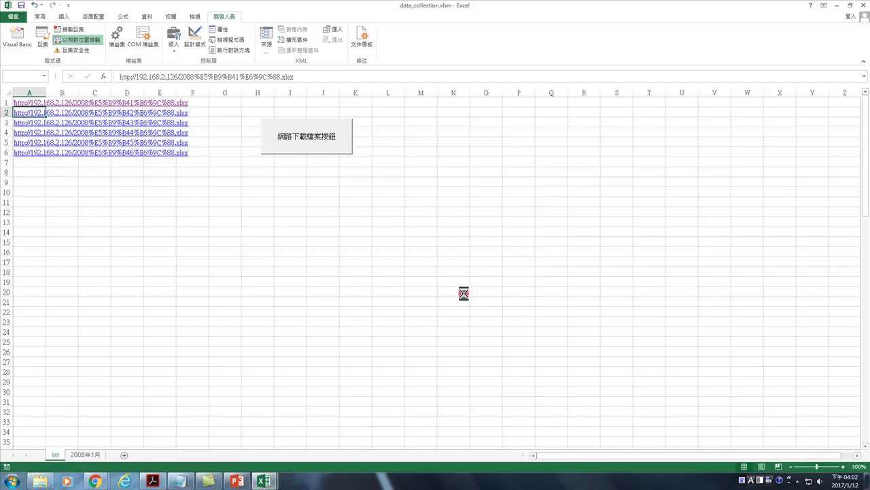
{"action": "left_click", "coordinate": [466, 294]}
{"action": "left_click", "coordinate": [465, 293]}
{"action": "left_click", "coordinate": [465, 293]}
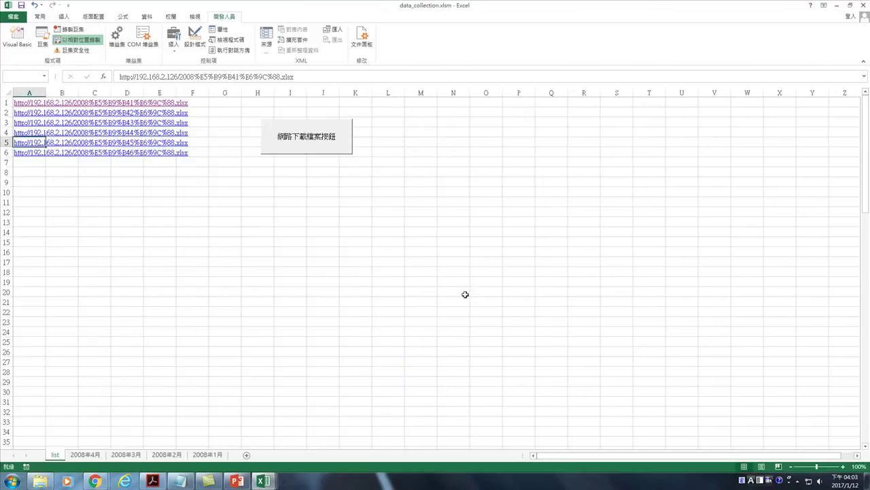
{"action": "left_click", "coordinate": [466, 294]}
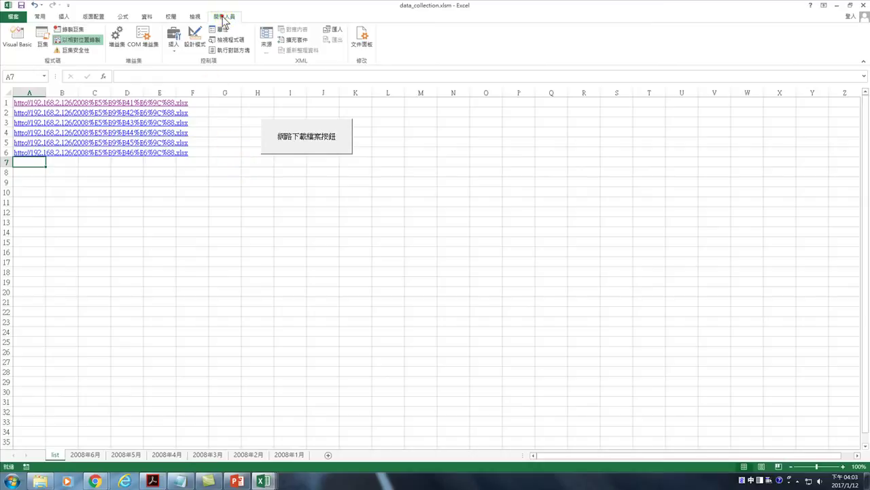
Step: Delete the 巨集6 macro, then recheck the macro list to confirm it is gone
{"action": "left_click", "coordinate": [41, 37]}
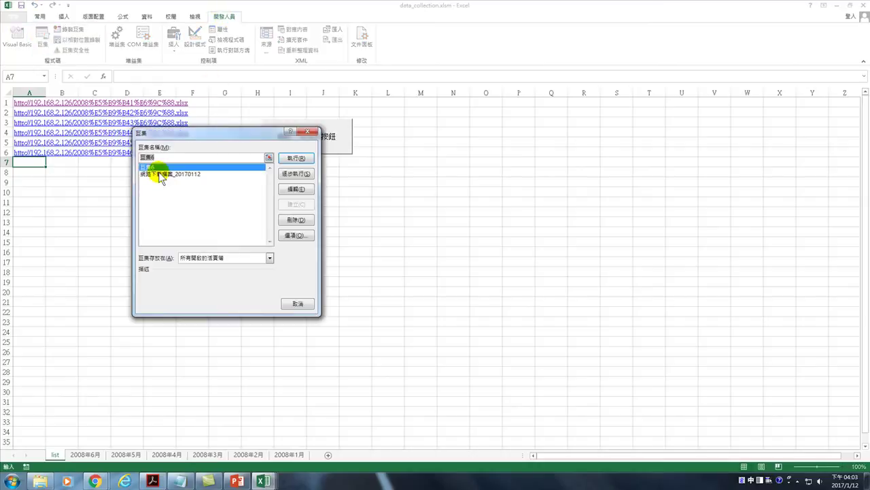
{"action": "left_click", "coordinate": [302, 220]}
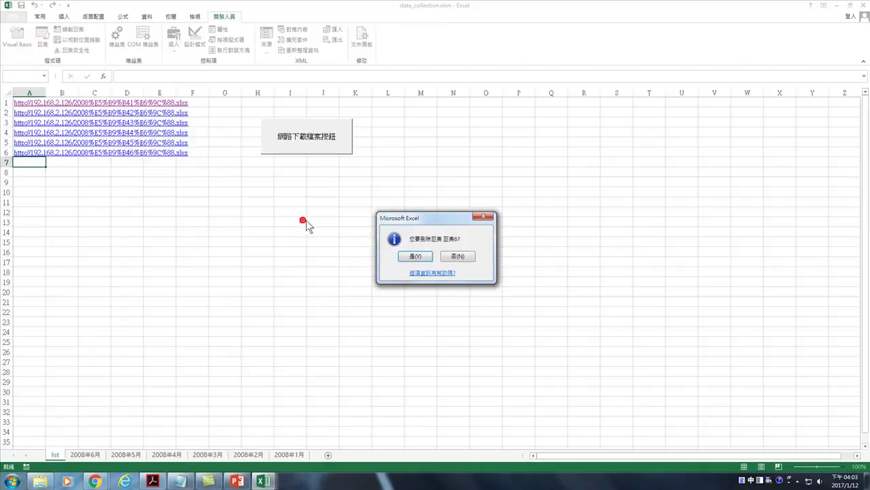
{"action": "left_click", "coordinate": [419, 255]}
{"action": "left_click", "coordinate": [46, 38]}
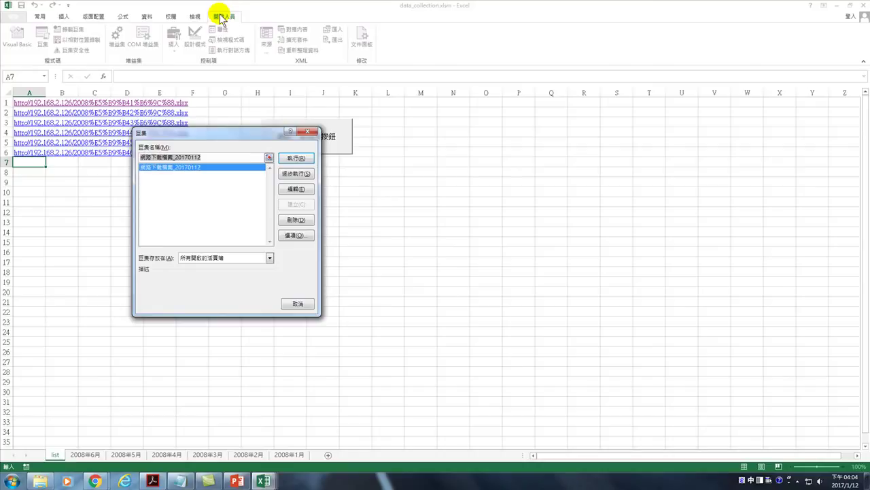
{"action": "left_click", "coordinate": [308, 131]}
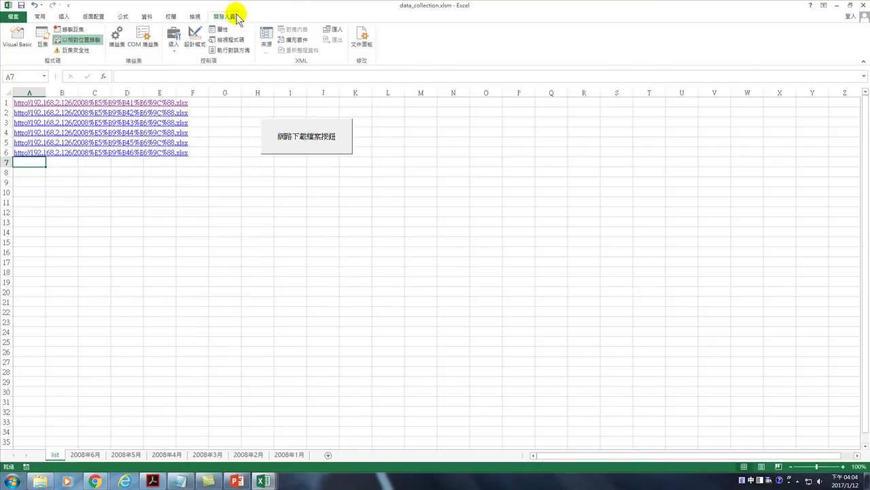